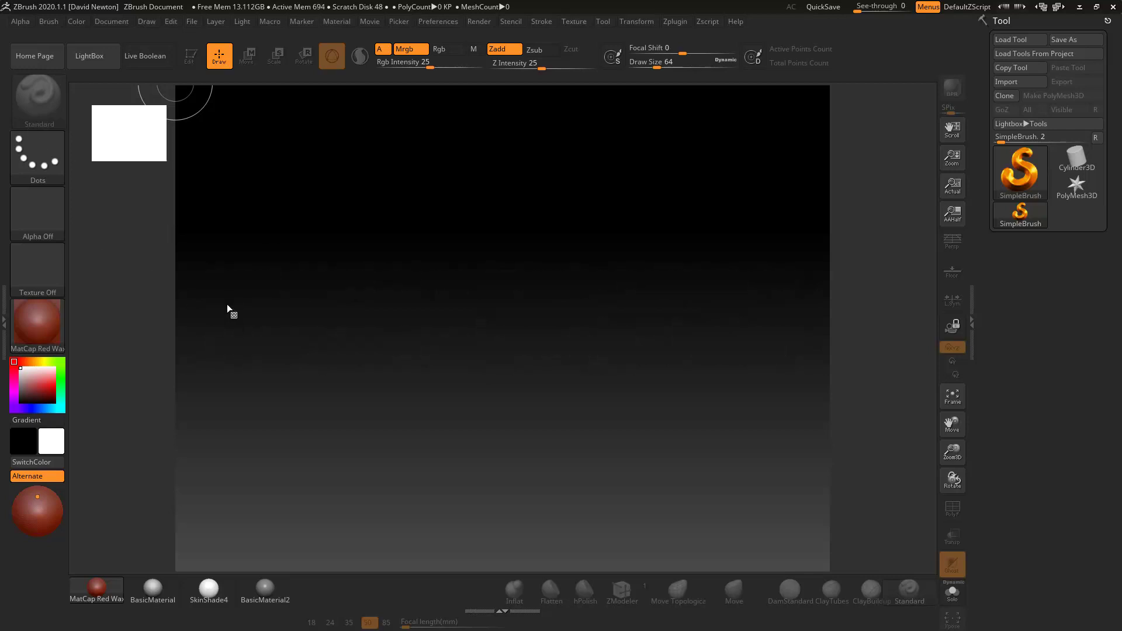
# Step: Draw a Cube3D primitive on the canvas, enter Edit mode and convert it to a PolyMesh3D
pyautogui.click(1026, 160)
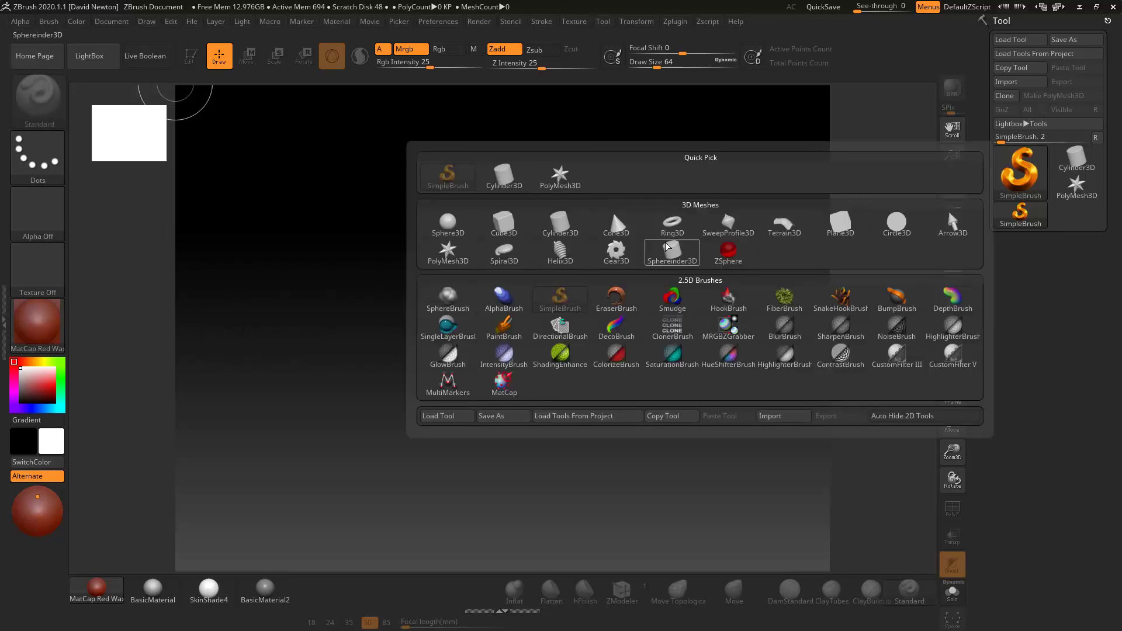
pyautogui.click(516, 223)
pyautogui.moveTo(525, 314); pyautogui.dragTo(526, 458)
pyautogui.press('t')
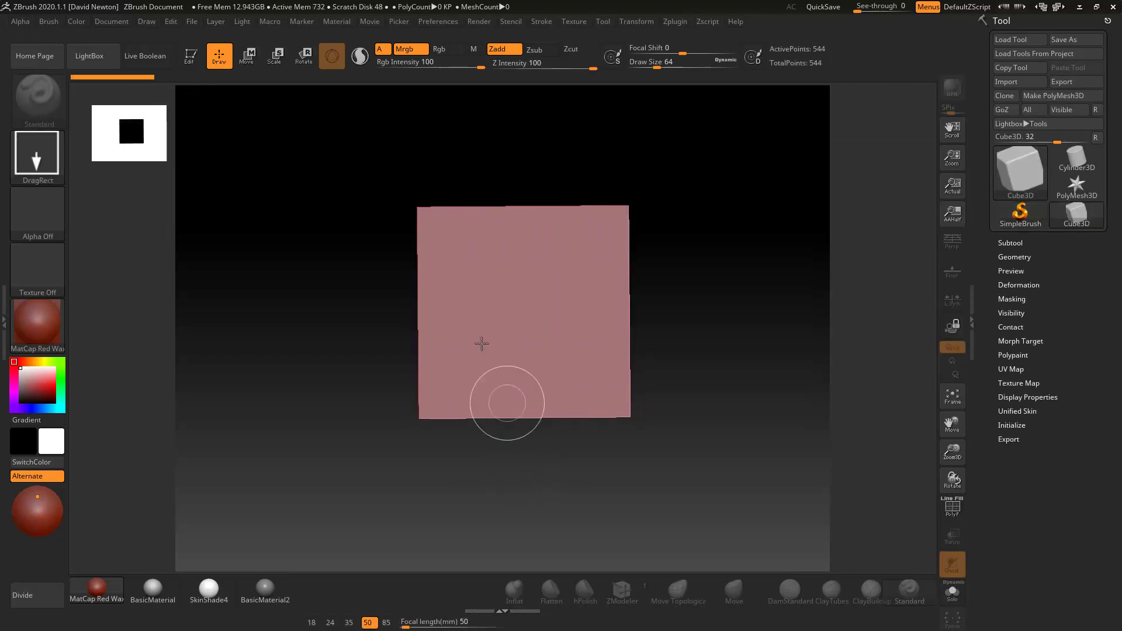
pyautogui.click(189, 53)
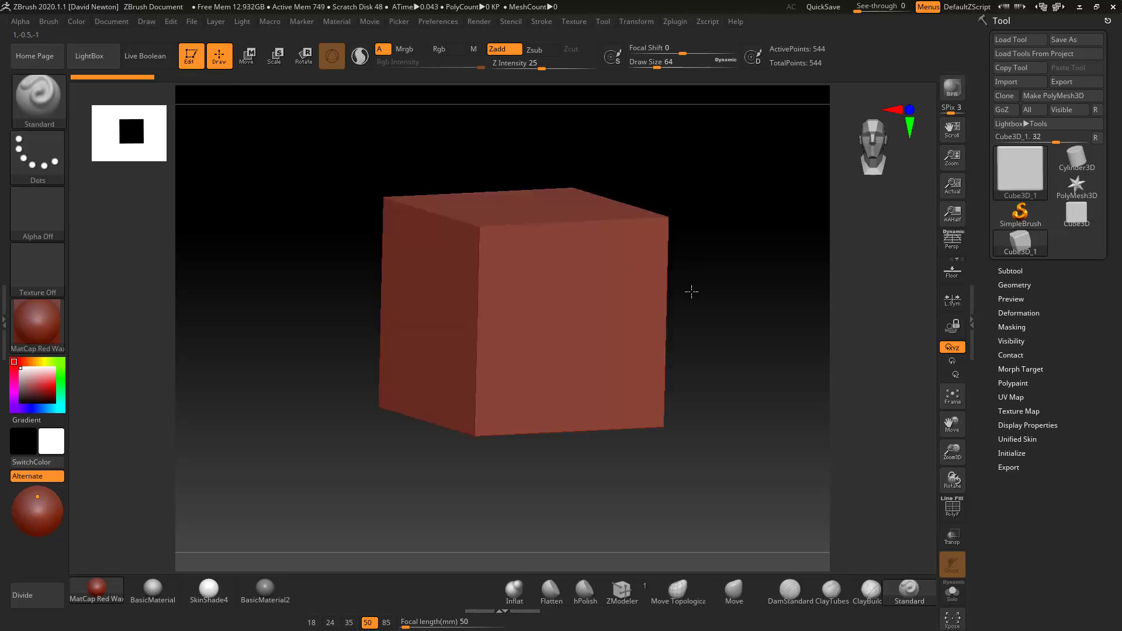
pyautogui.click(1043, 100)
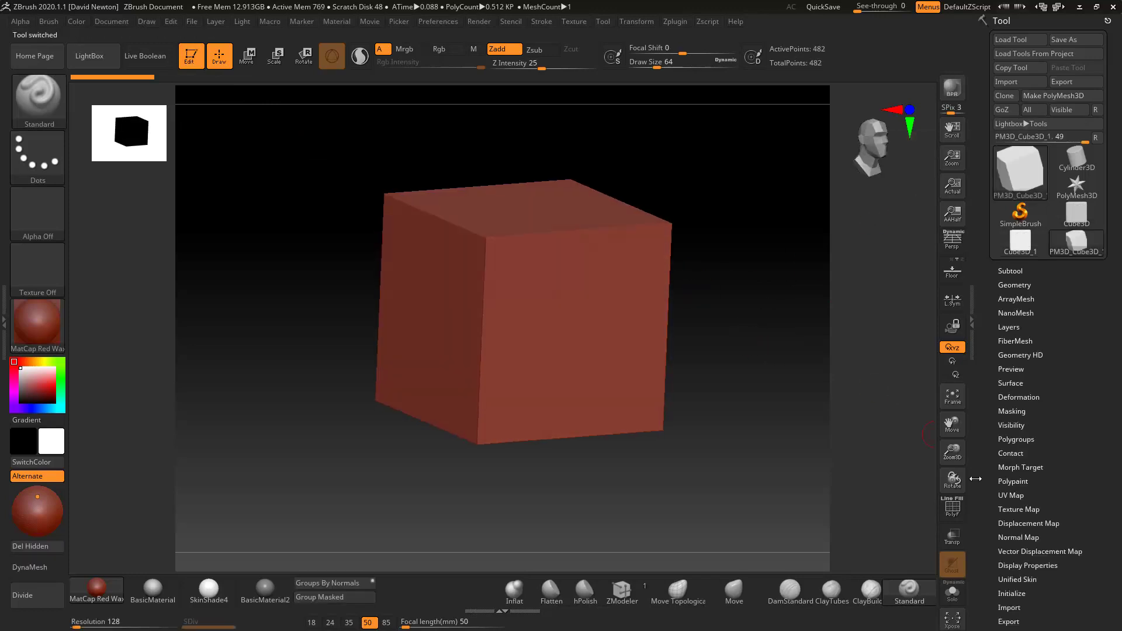
# Step: Show the polyframe on the cube and initialize it as a QCube with X, Y and Z resolution 2
pyautogui.click(953, 507)
pyautogui.moveTo(743, 380); pyautogui.dragTo(778, 419)
pyautogui.scroll(-3, 1024, 455)
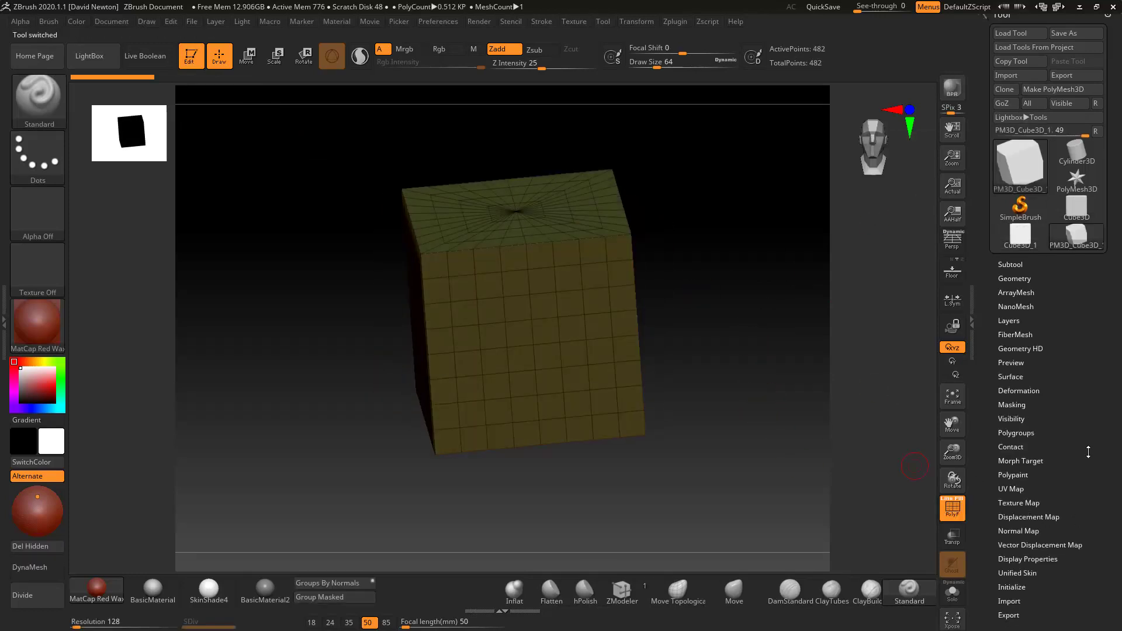
pyautogui.click(1011, 477)
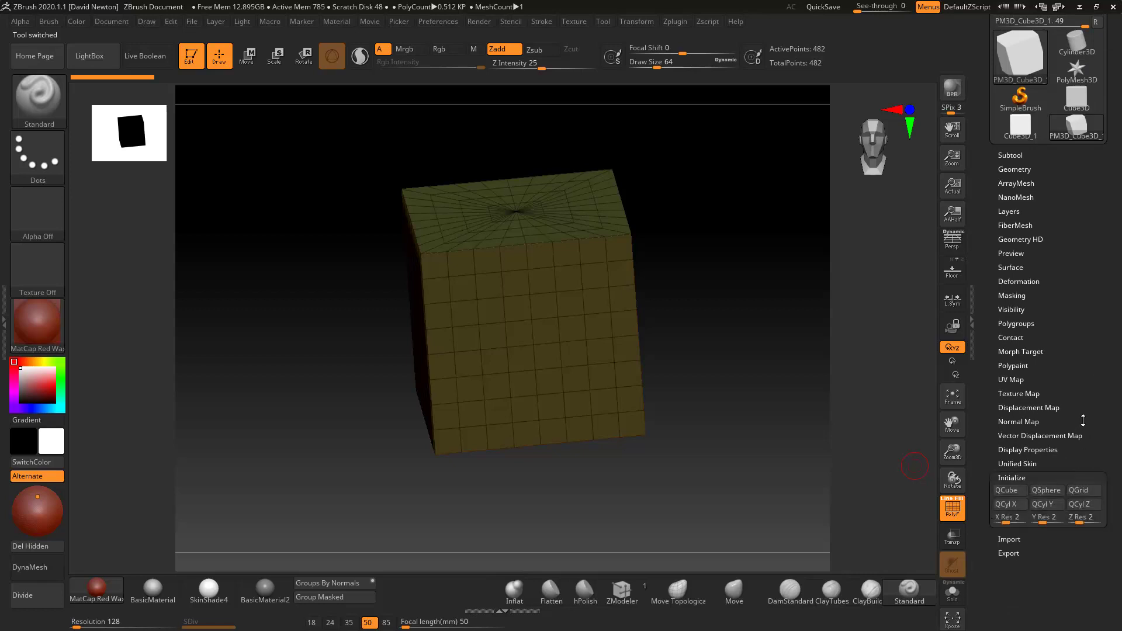
pyautogui.scroll(-3, 1083, 420)
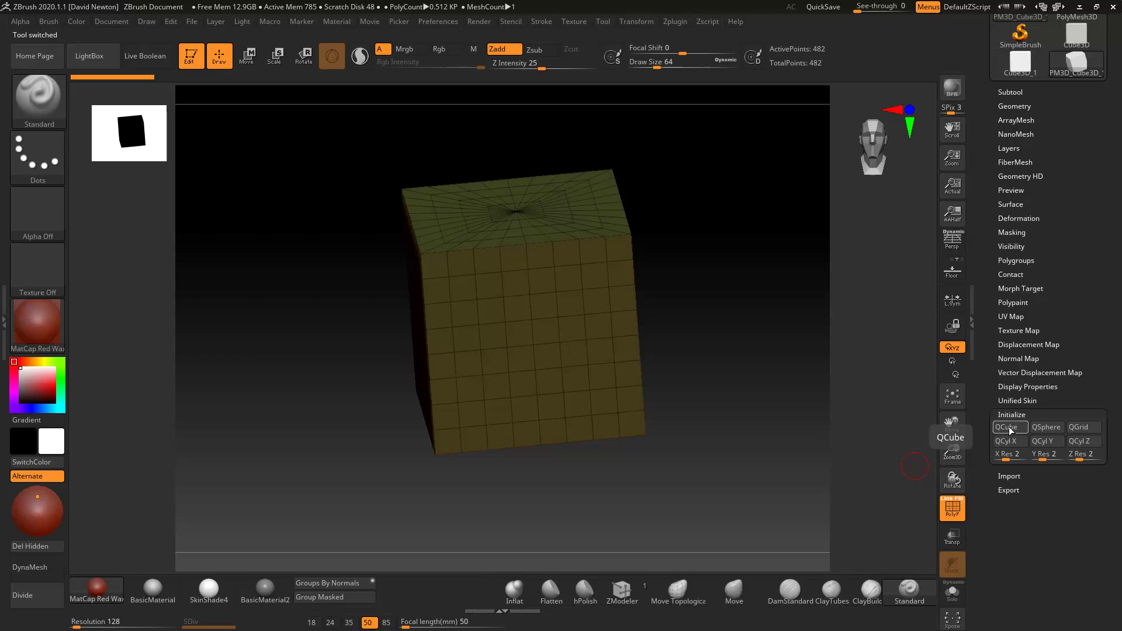
pyautogui.click(1014, 427)
# Step: Turn on the floor grid and perspective for the cube's view
pyautogui.moveTo(638, 370); pyautogui.dragTo(696, 353)
pyautogui.click(952, 270)
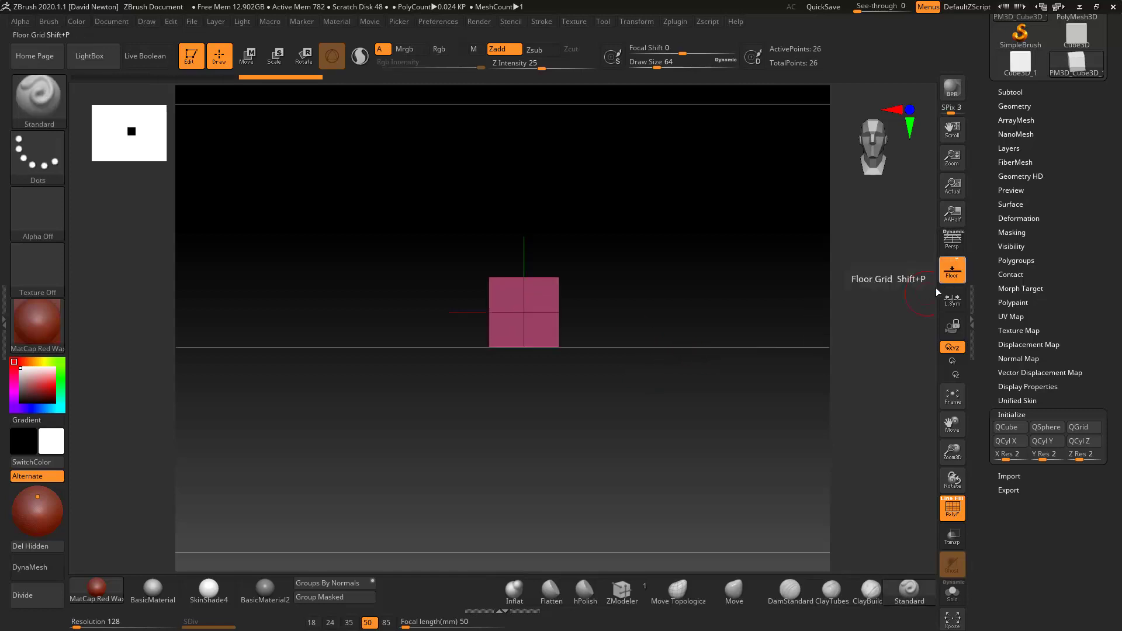
pyautogui.keyDown('alt'); pyautogui.moveTo(622, 254); pyautogui.dragTo(719, 320); pyautogui.keyUp('alt')
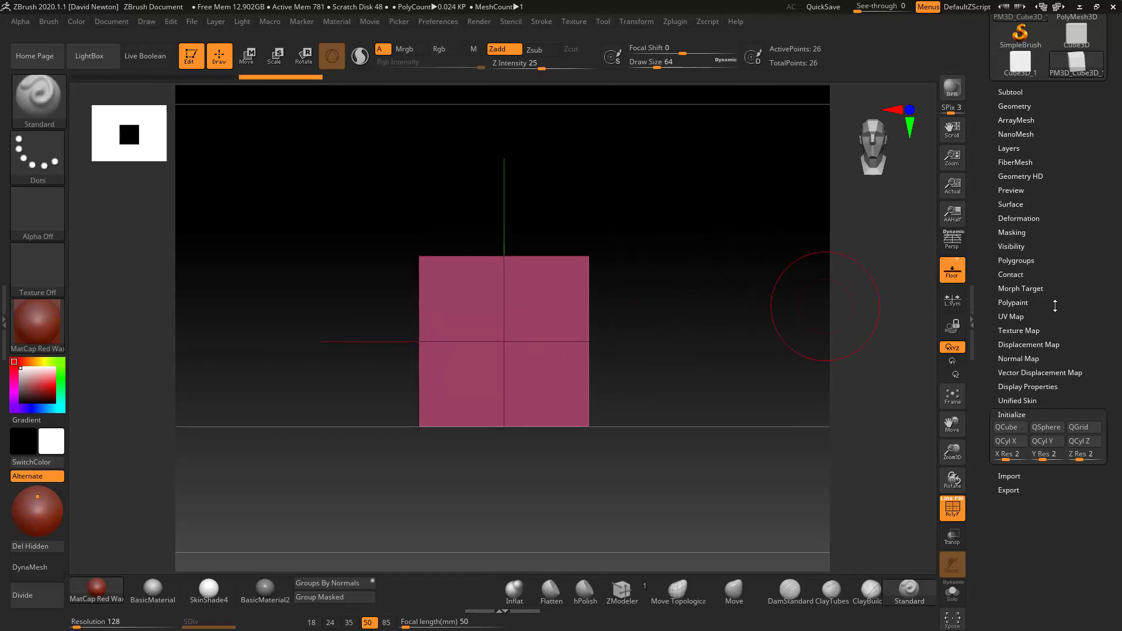
pyautogui.click(952, 242)
pyautogui.keyDown('alt'); pyautogui.moveTo(776, 282); pyautogui.dragTo(668, 280); pyautogui.keyUp('alt')
# Step: Use masking to scale only the cube's middle loop outward from front and back faces, clear the mask, and stretch the block vertically
pyautogui.keyDown('ctrl'); pyautogui.moveTo(504, 260); pyautogui.dragTo(481, 434); pyautogui.keyUp('ctrl')
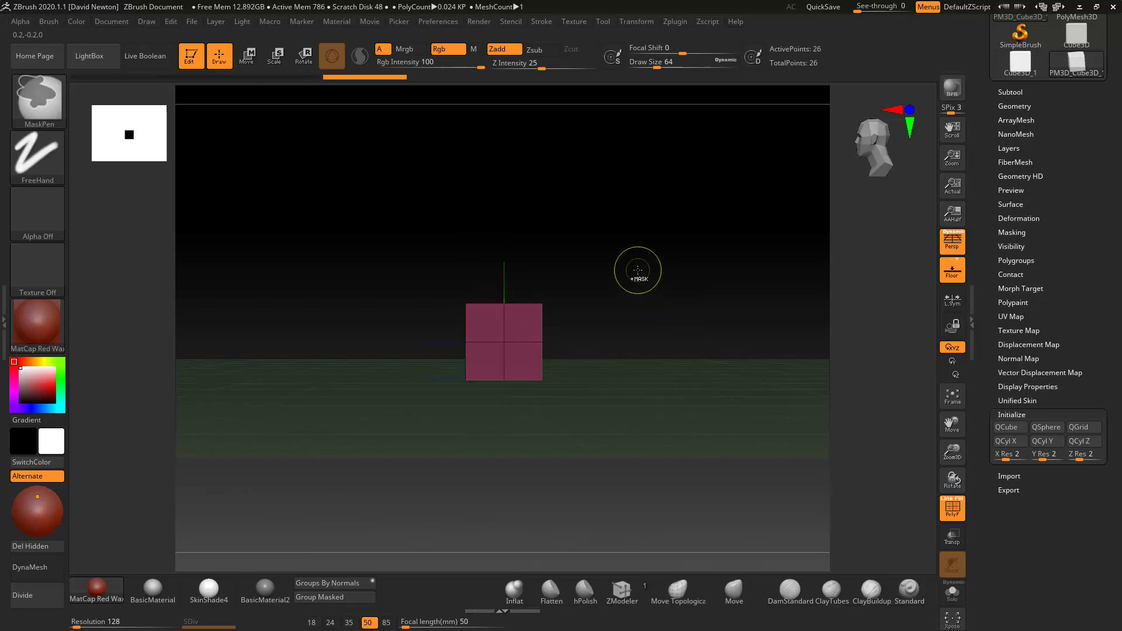
pyautogui.press('e')
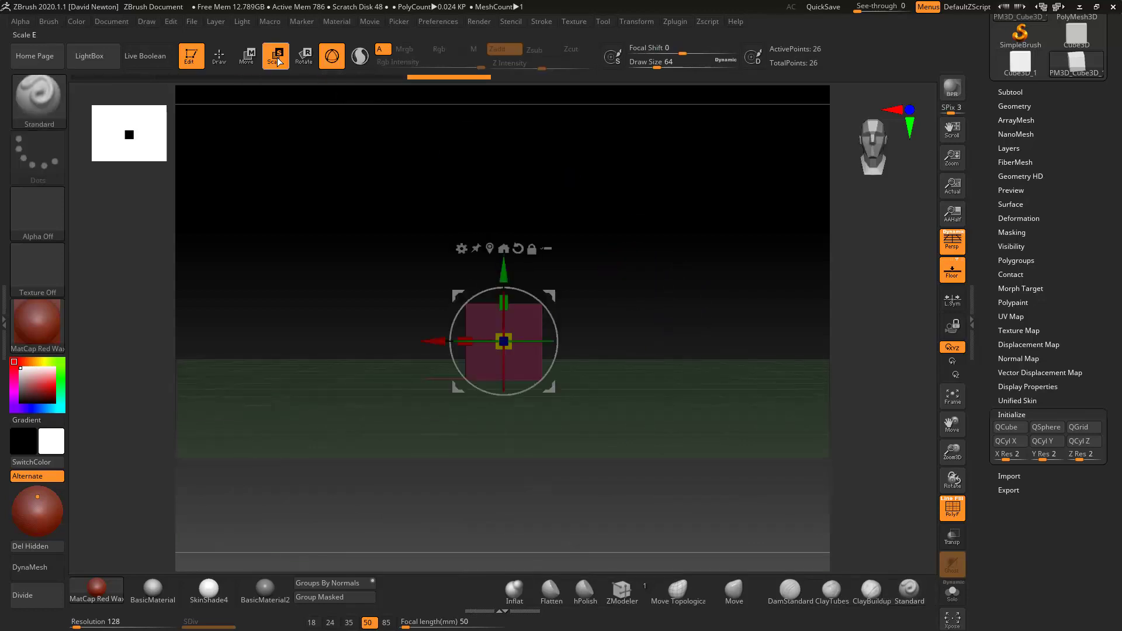
pyautogui.moveTo(506, 344); pyautogui.dragTo(537, 355)
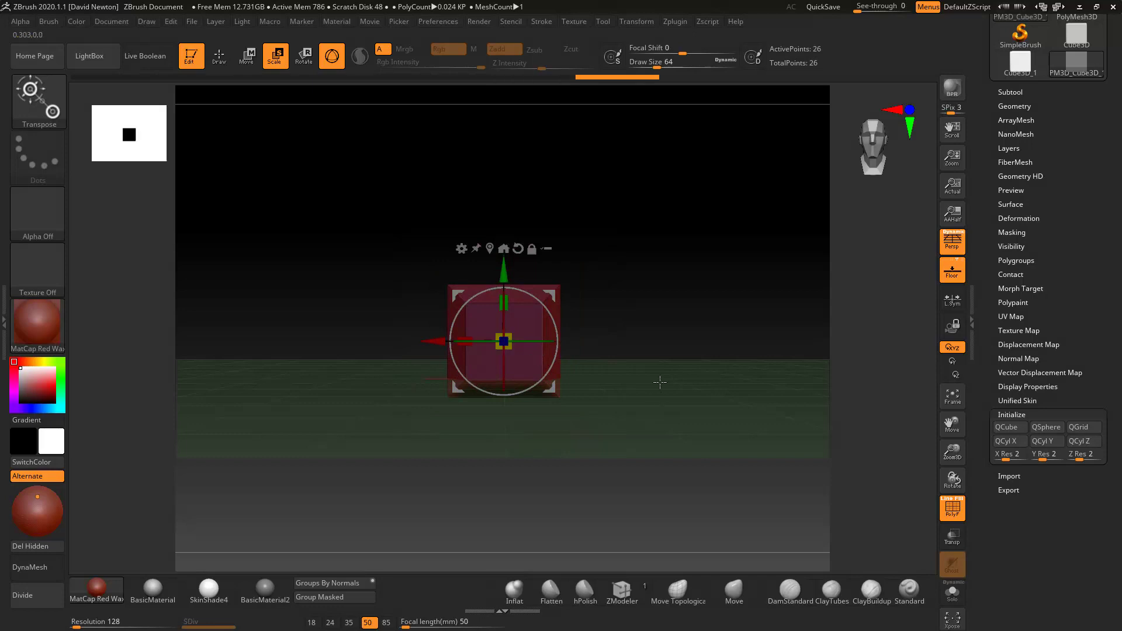
pyautogui.keyDown('ctrl'); pyautogui.moveTo(661, 380); pyautogui.dragTo(703, 348); pyautogui.keyUp('ctrl')
pyautogui.moveTo(509, 306); pyautogui.dragTo(504, 248)
pyautogui.keyDown('alt'); pyautogui.moveTo(637, 281); pyautogui.dragTo(607, 316); pyautogui.keyUp('alt')
# Step: Isolate the bottom of the tall block with an inverted mask, scale it narrower to taper the base, and clear the mask
pyautogui.keyDown('ctrl'); pyautogui.moveTo(437, 460); pyautogui.dragTo(554, 373); pyautogui.keyUp('ctrl')
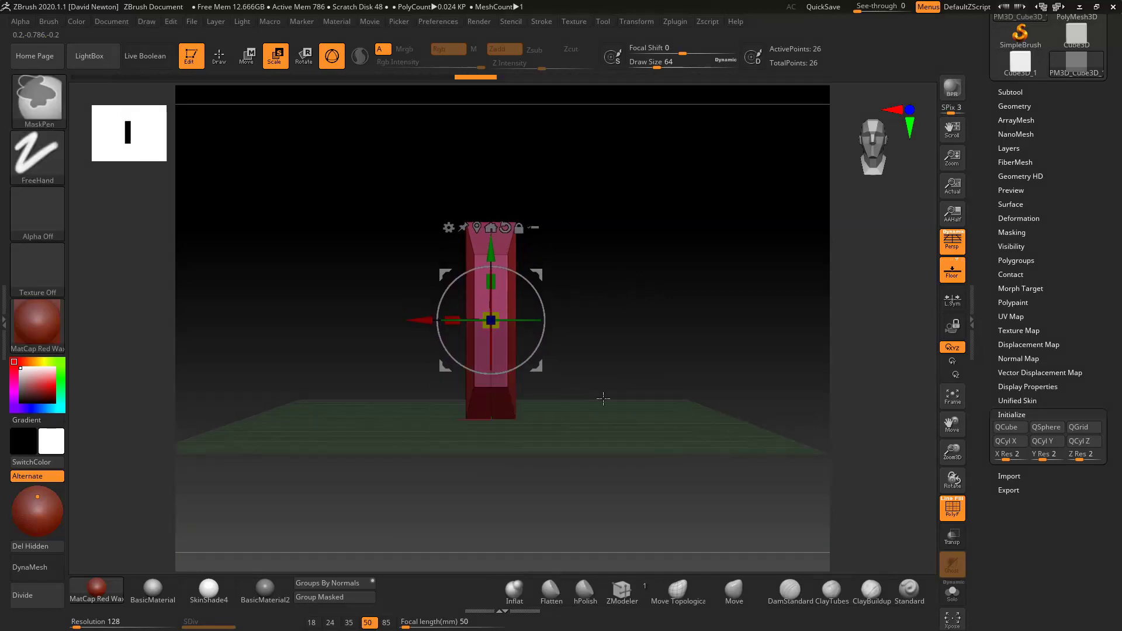
pyautogui.keyDown('ctrl'); pyautogui.click(653, 352); pyautogui.keyUp('ctrl')
pyautogui.moveTo(452, 320); pyautogui.dragTo(470, 324)
pyautogui.keyDown('ctrl'); pyautogui.moveTo(609, 313); pyautogui.dragTo(632, 373); pyautogui.keyUp('ctrl')
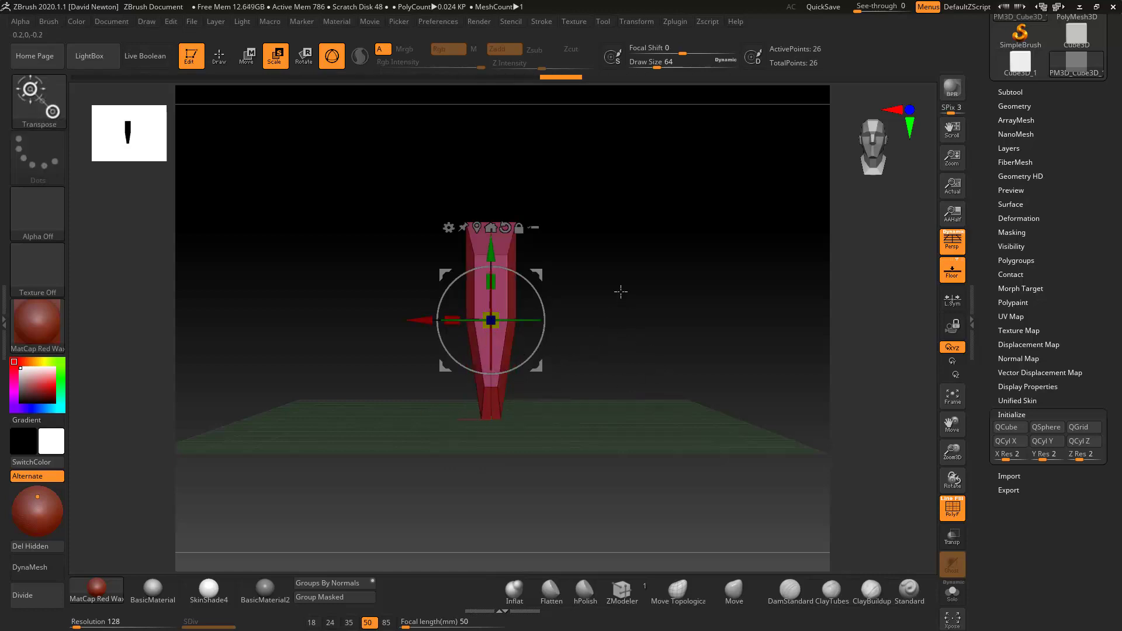
# Step: Isolate the top of the tapered block with an inverted mask, narrow it slightly, lower it, and clear the mask
pyautogui.keyDown('alt'); pyautogui.moveTo(603, 266); pyautogui.dragTo(599, 318); pyautogui.keyUp('alt')
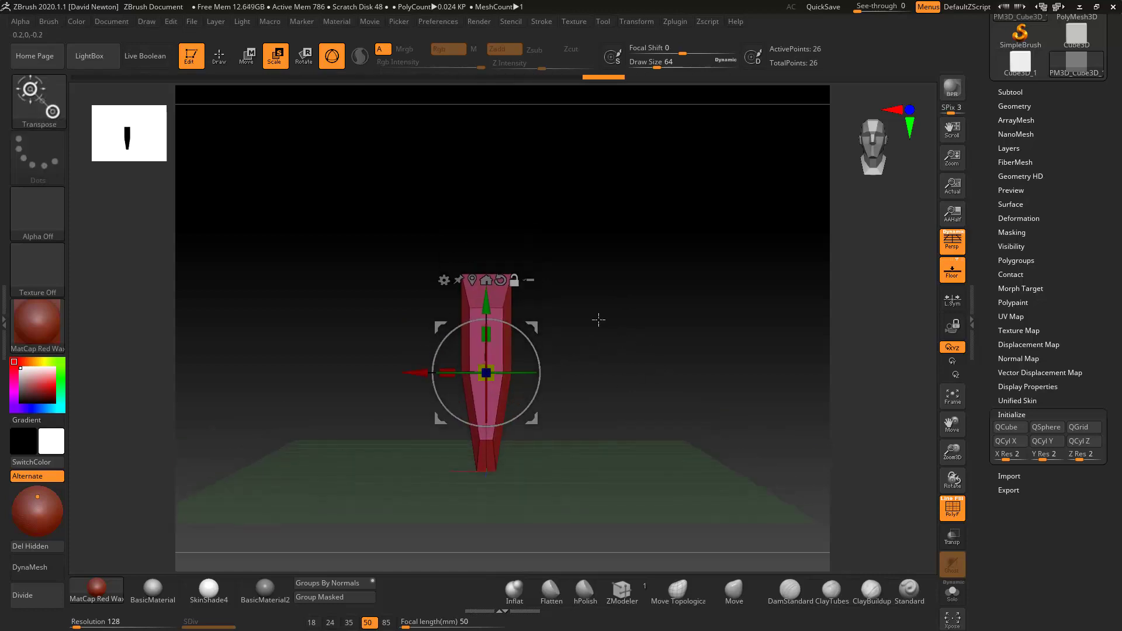
pyautogui.keyDown('ctrl'); pyautogui.click(581, 283); pyautogui.keyUp('ctrl')
pyautogui.moveTo(448, 376); pyautogui.dragTo(453, 377)
pyautogui.moveTo(487, 303); pyautogui.dragTo(487, 319)
pyautogui.moveTo(455, 390); pyautogui.dragTo(453, 392)
pyautogui.keyDown('ctrl'); pyautogui.moveTo(603, 375); pyautogui.dragTo(653, 290); pyautogui.keyUp('ctrl')
pyautogui.moveTo(707, 323)
pyautogui.mouseDown()
pyautogui.moveTo(618, 321)
pyautogui.moveTo(709, 324)
pyautogui.mouseUp()
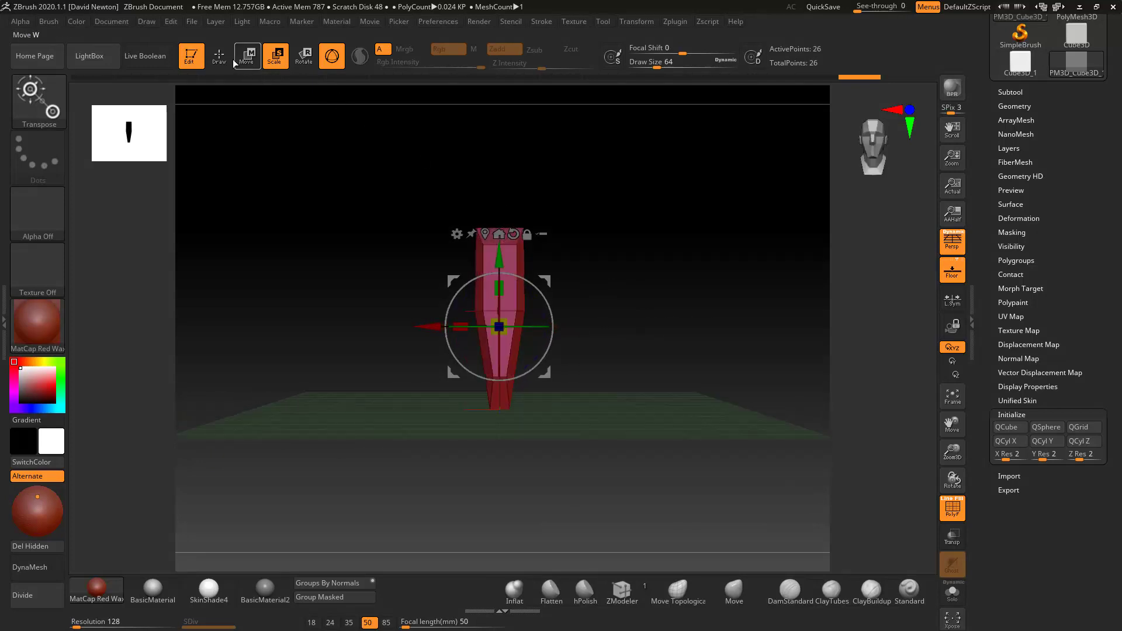
# Step: Scale the whole tapered block taller along its vertical axis and return to Draw mode
pyautogui.press('q')
pyautogui.keyDown('alt'); pyautogui.moveTo(673, 246); pyautogui.dragTo(673, 301); pyautogui.keyUp('alt')
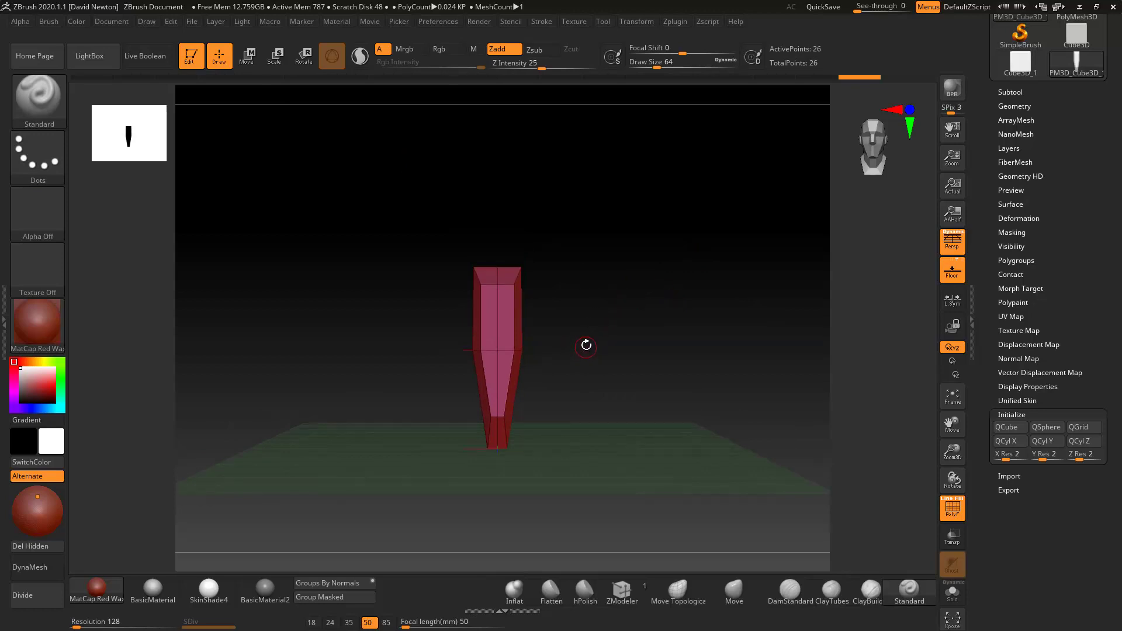
pyautogui.click(275, 56)
pyautogui.moveTo(497, 328); pyautogui.dragTo(504, 298)
pyautogui.click(219, 56)
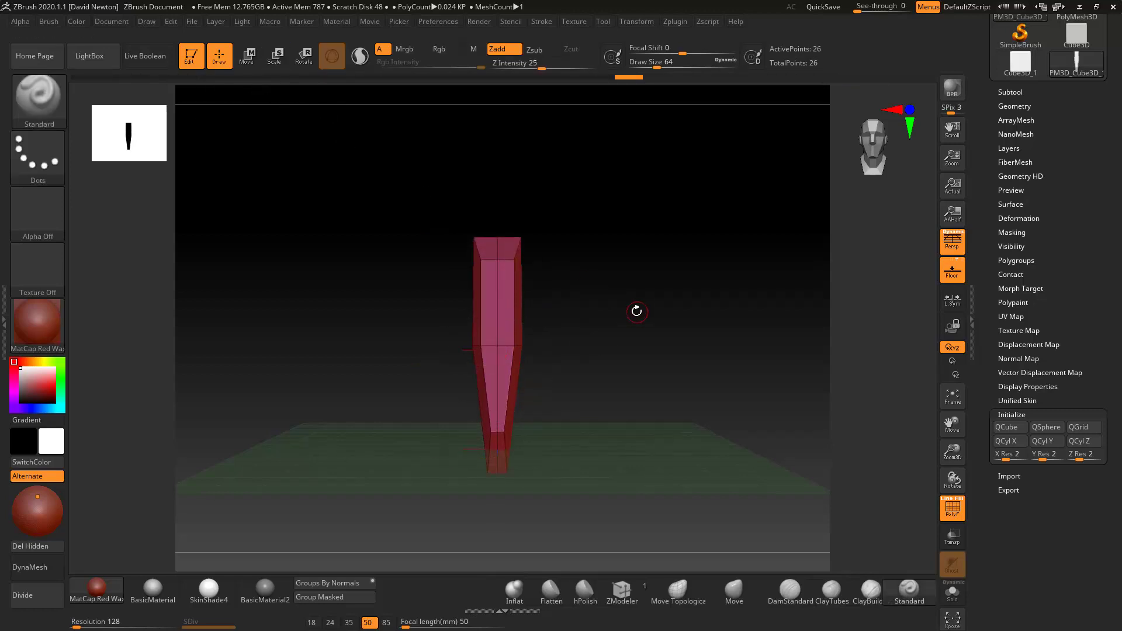
# Step: Divide the tapered block once with smoothing on to add subdivision level 2
pyautogui.click(1021, 111)
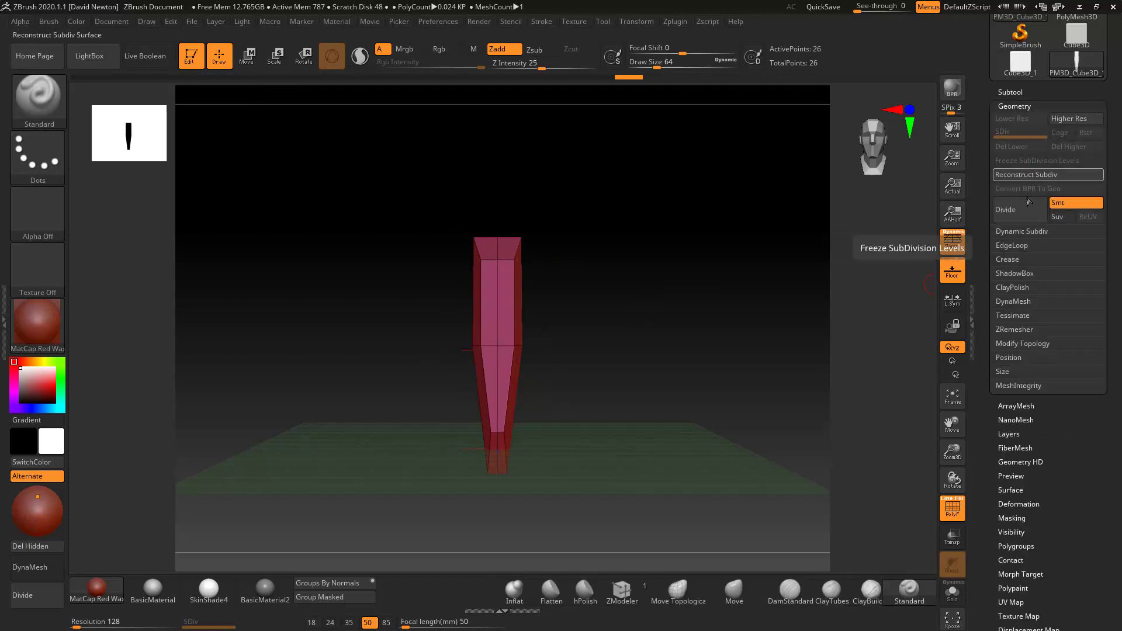
pyautogui.press('ctrl')
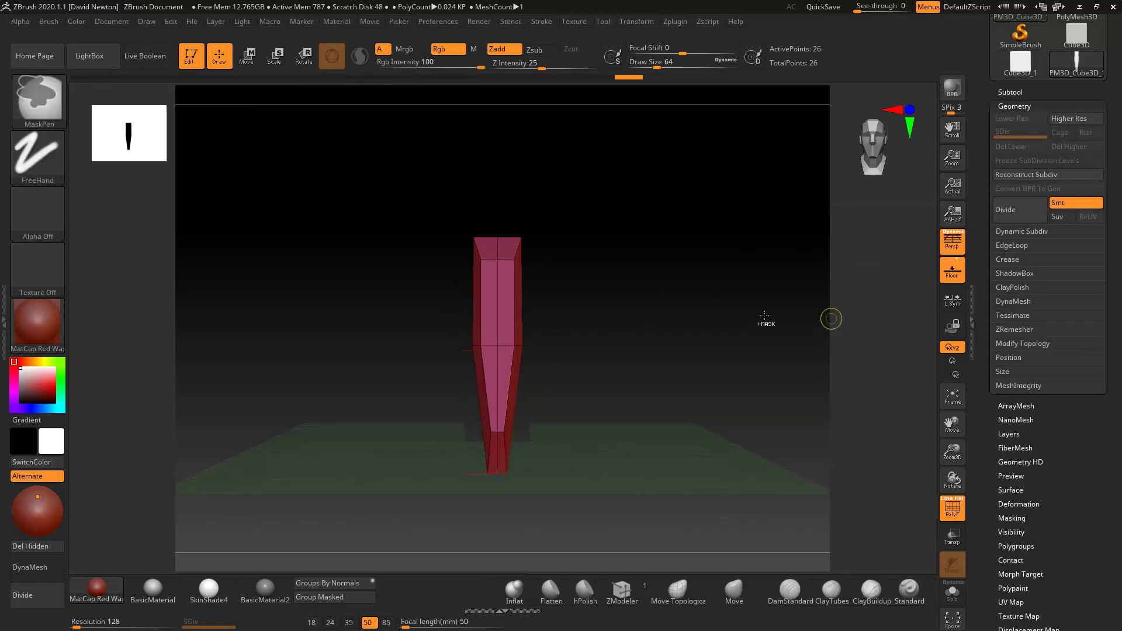
pyautogui.click(1005, 214)
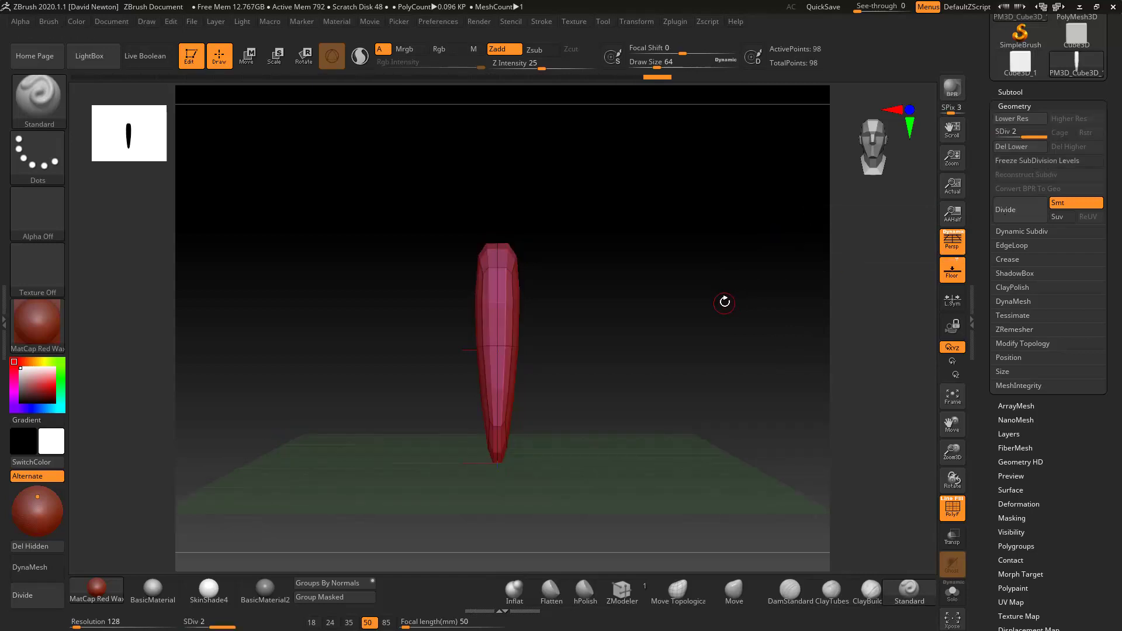
pyautogui.moveTo(734, 300); pyautogui.dragTo(676, 300)
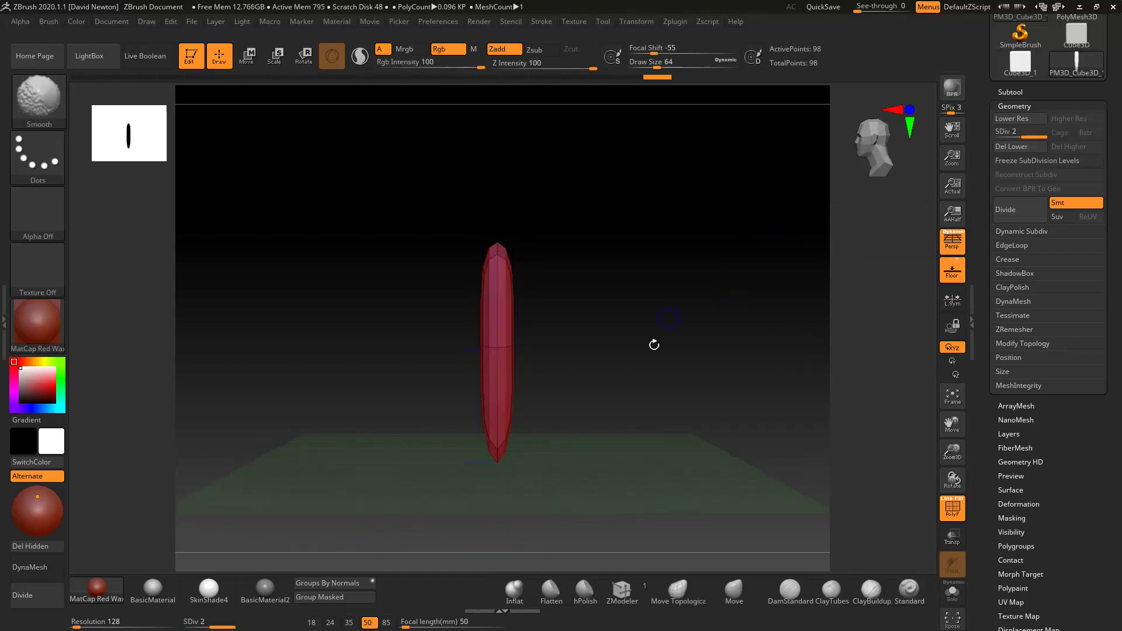
# Step: Bend the form into a gentle curve in side view using the Move brush at draw size 666
pyautogui.click(734, 590)
pyautogui.press('space')
pyautogui.moveTo(601, 283); pyautogui.dragTo(656, 290)
pyautogui.moveTo(509, 345); pyautogui.dragTo(486, 348)
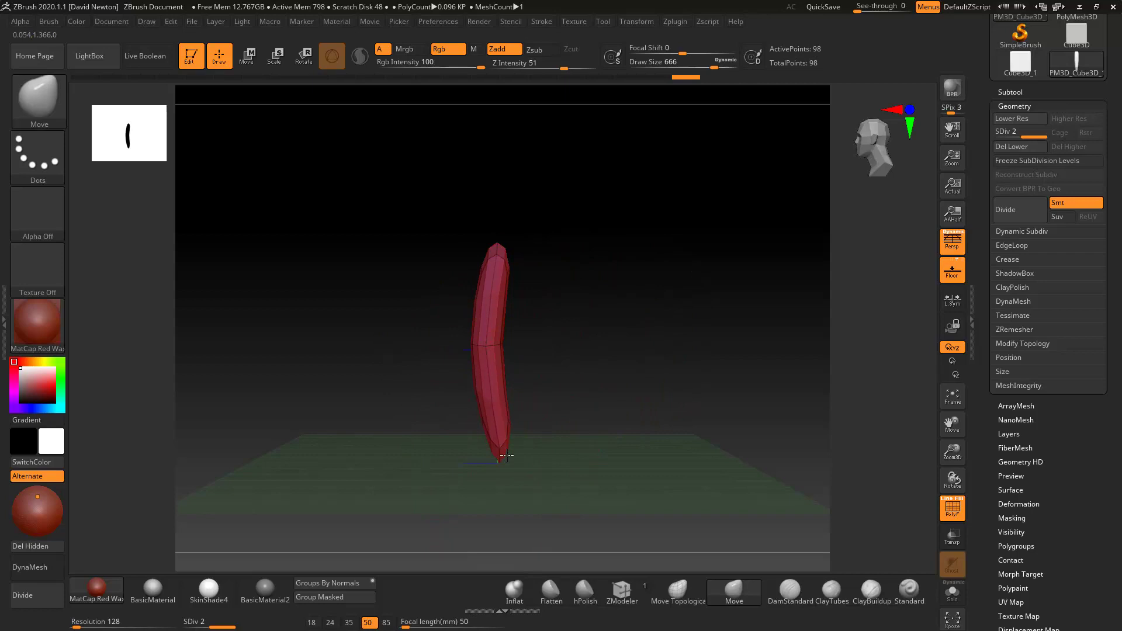
pyautogui.moveTo(504, 405); pyautogui.dragTo(496, 401)
pyautogui.moveTo(491, 315)
pyautogui.mouseDown()
pyautogui.moveTo(580, 315)
pyautogui.moveTo(561, 290)
pyautogui.mouseUp()
# Step: Activate X symmetry and pull the top of the form upward and outward with the Move brush
pyautogui.moveTo(511, 259); pyautogui.dragTo(519, 258)
pyautogui.hotkey('ctrl', 'z')
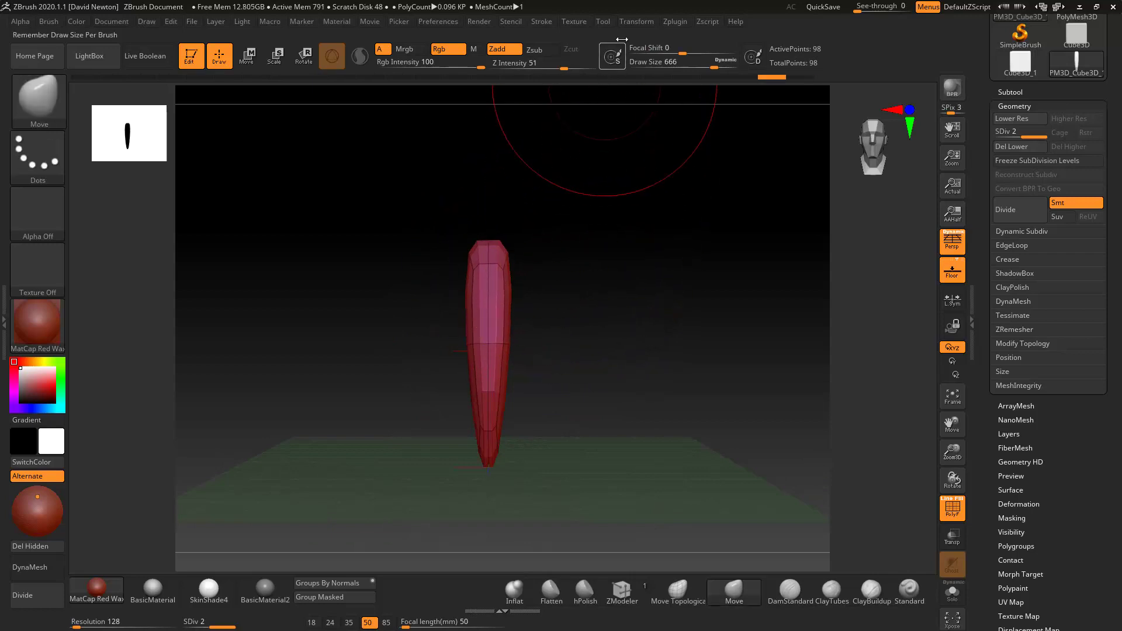
pyautogui.click(636, 21)
pyautogui.click(660, 355)
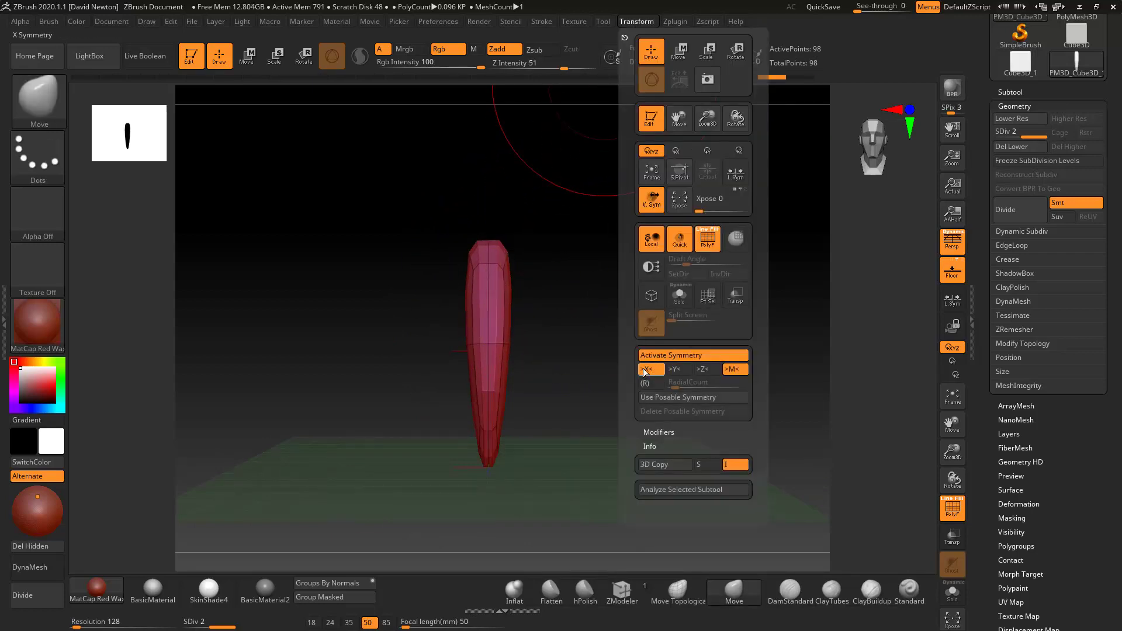
pyautogui.moveTo(521, 254); pyautogui.dragTo(543, 232)
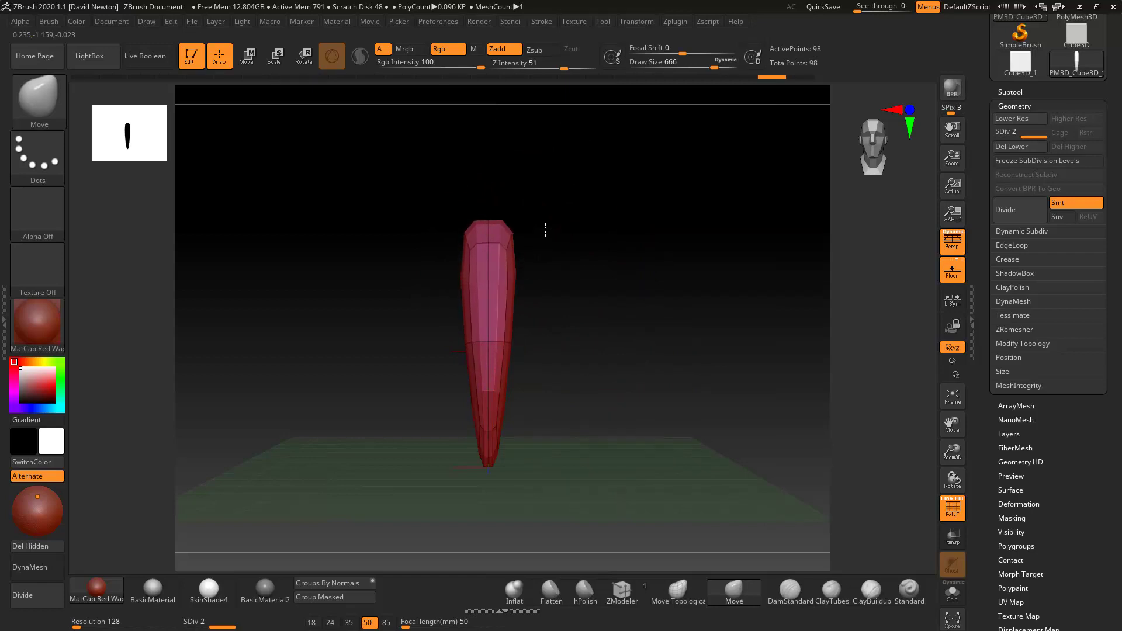
# Step: Scale the curved form thinner in depth, working from the side view
pyautogui.moveTo(676, 301)
pyautogui.mouseDown()
pyautogui.moveTo(673, 314)
pyautogui.moveTo(622, 310)
pyautogui.mouseUp()
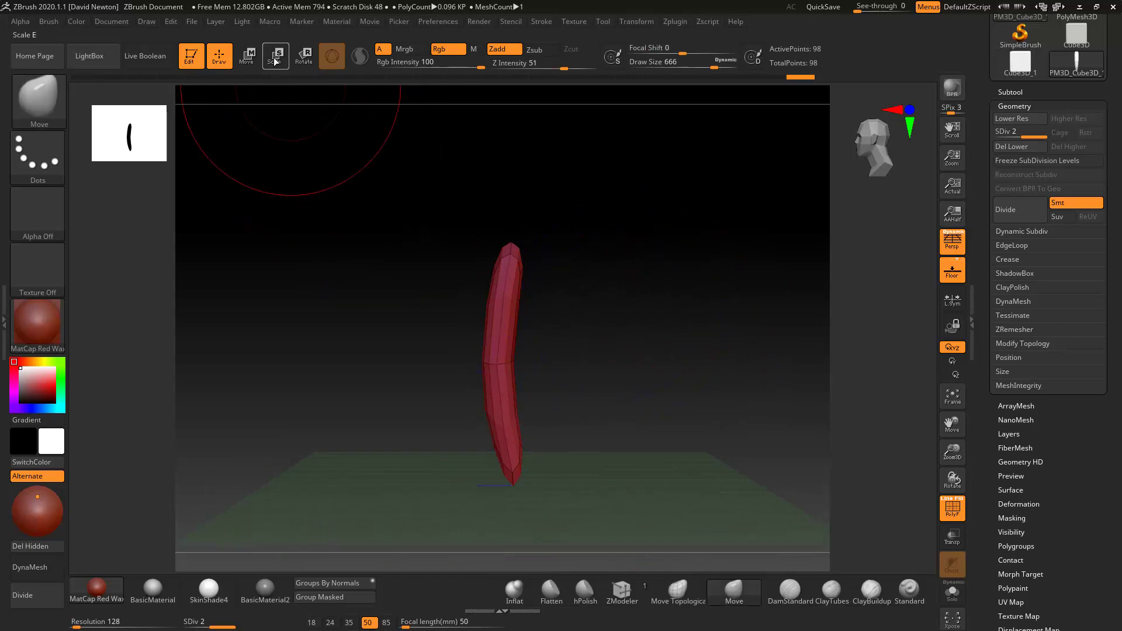
pyautogui.press('e')
pyautogui.moveTo(474, 387); pyautogui.dragTo(493, 387)
pyautogui.moveTo(614, 365); pyautogui.dragTo(665, 303)
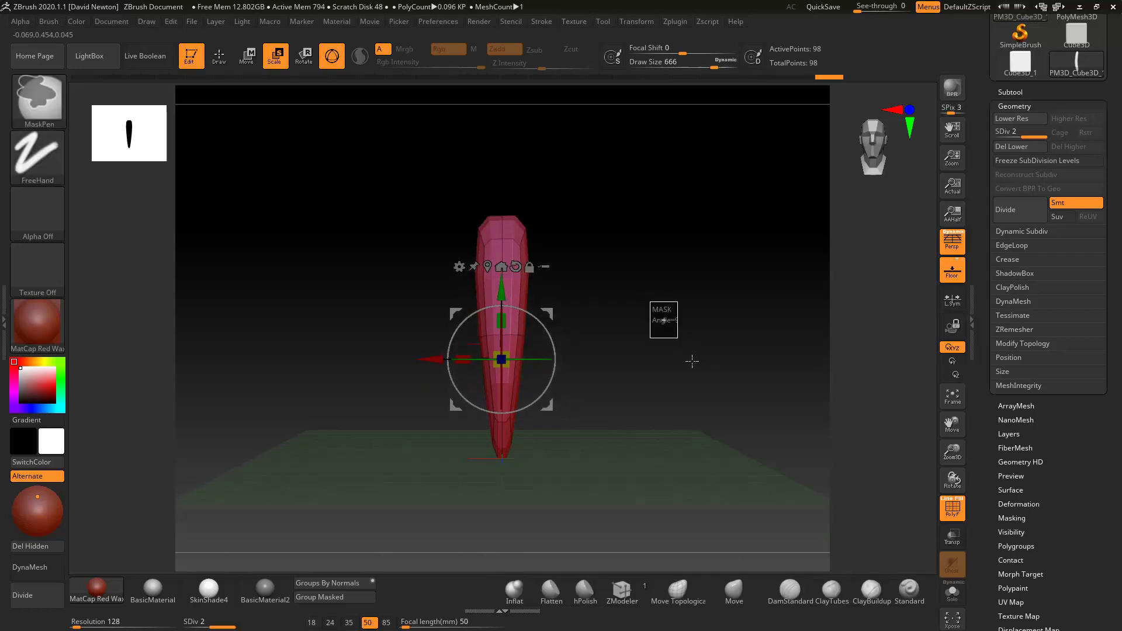
pyautogui.keyDown('alt'); pyautogui.moveTo(717, 266); pyautogui.dragTo(701, 242); pyautogui.keyUp('alt')
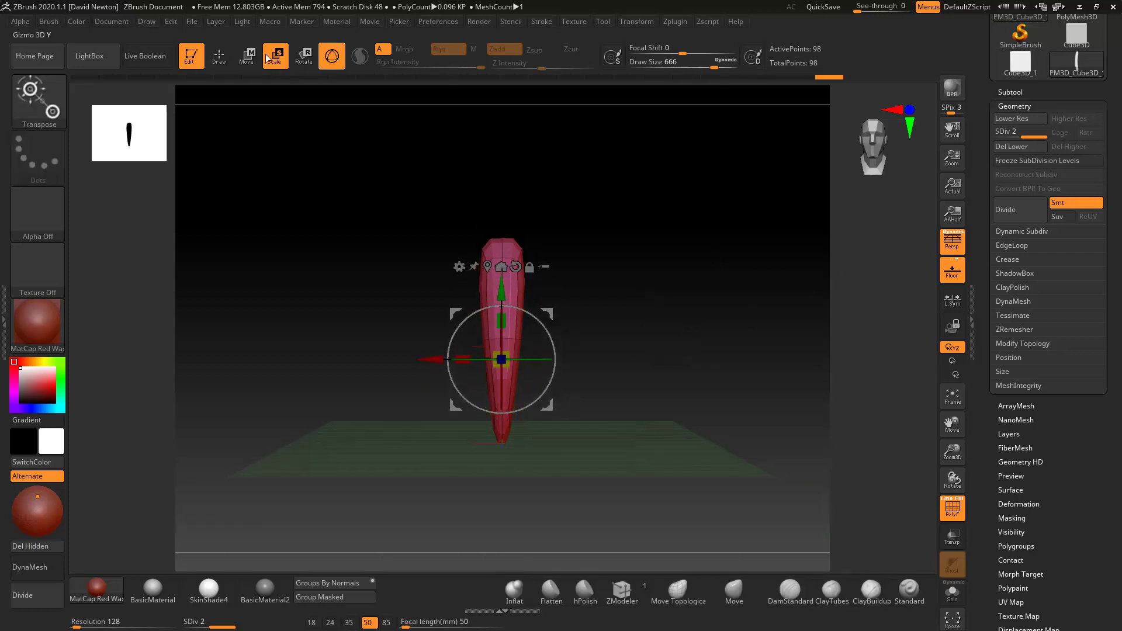
# Step: Return to Draw mode, hide the polyframe and apply BasicMaterial2 to the form
pyautogui.click(220, 56)
pyautogui.keyDown('alt'); pyautogui.moveTo(718, 314); pyautogui.dragTo(688, 343); pyautogui.keyUp('alt')
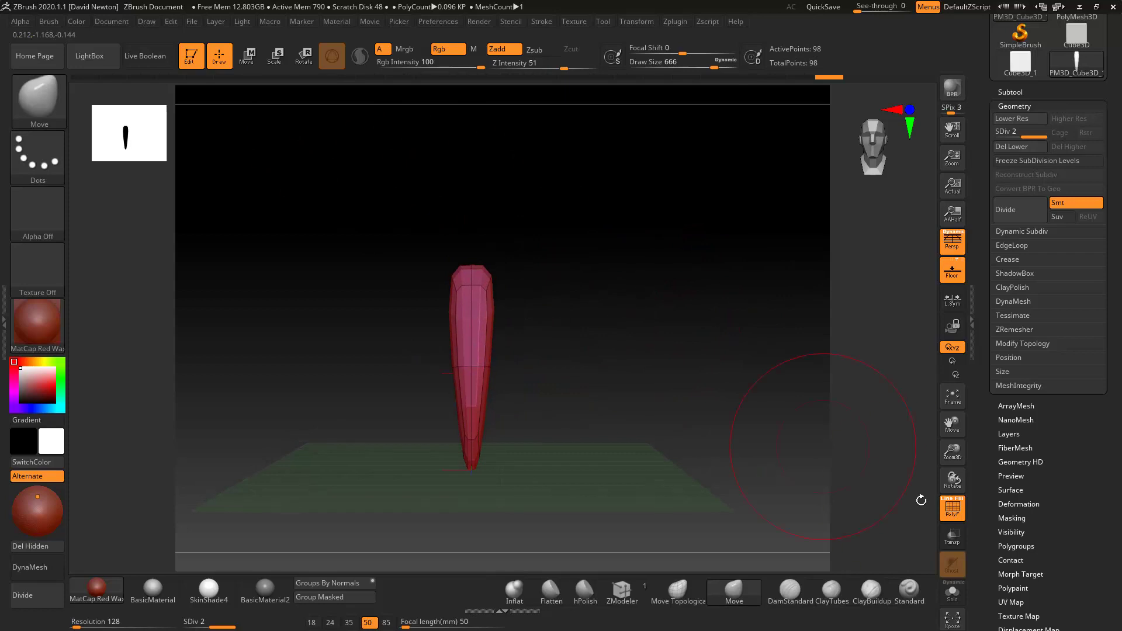
pyautogui.click(953, 508)
pyautogui.click(265, 587)
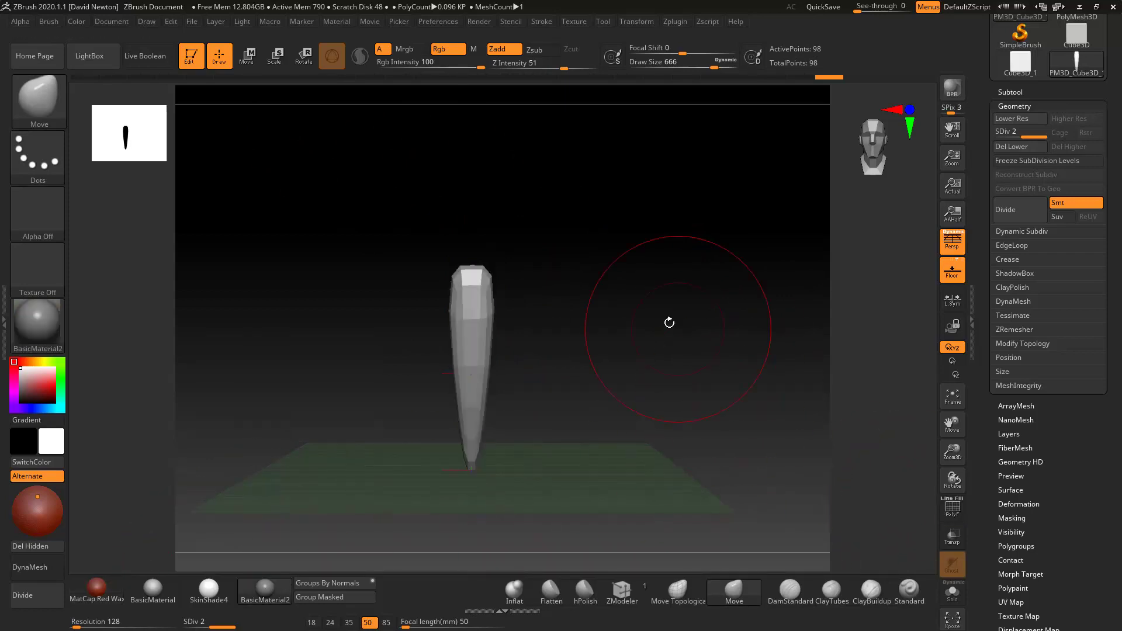
pyautogui.moveTo(668, 321); pyautogui.dragTo(689, 321)
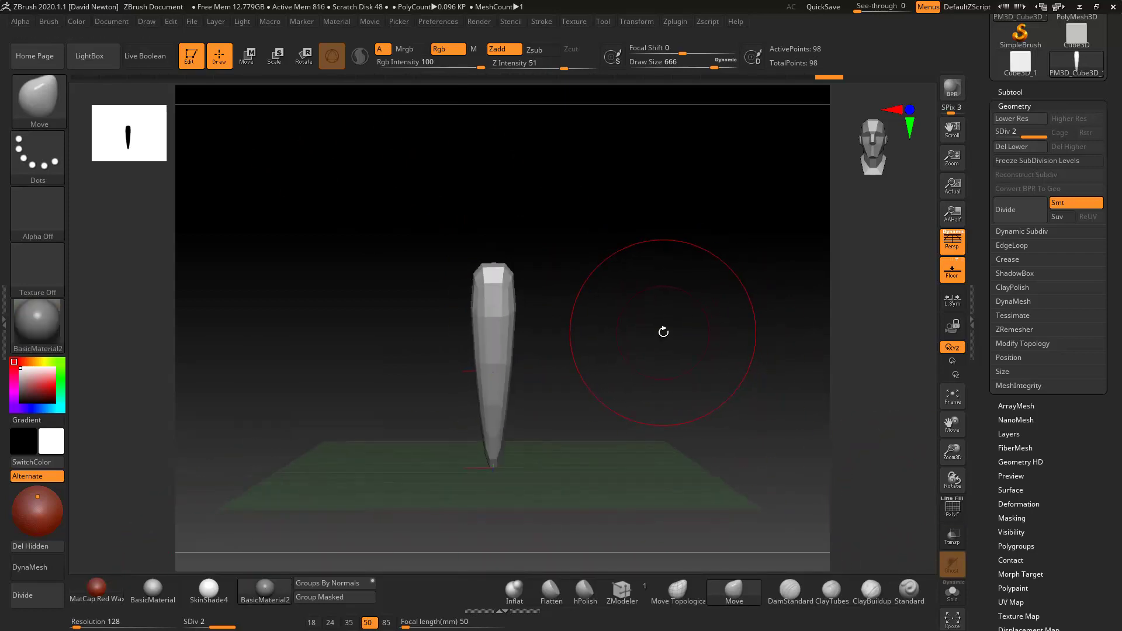
pyautogui.moveTo(651, 318); pyautogui.dragTo(668, 343)
# Step: Try to duplicate the form with the Move gizmo
pyautogui.click(252, 59)
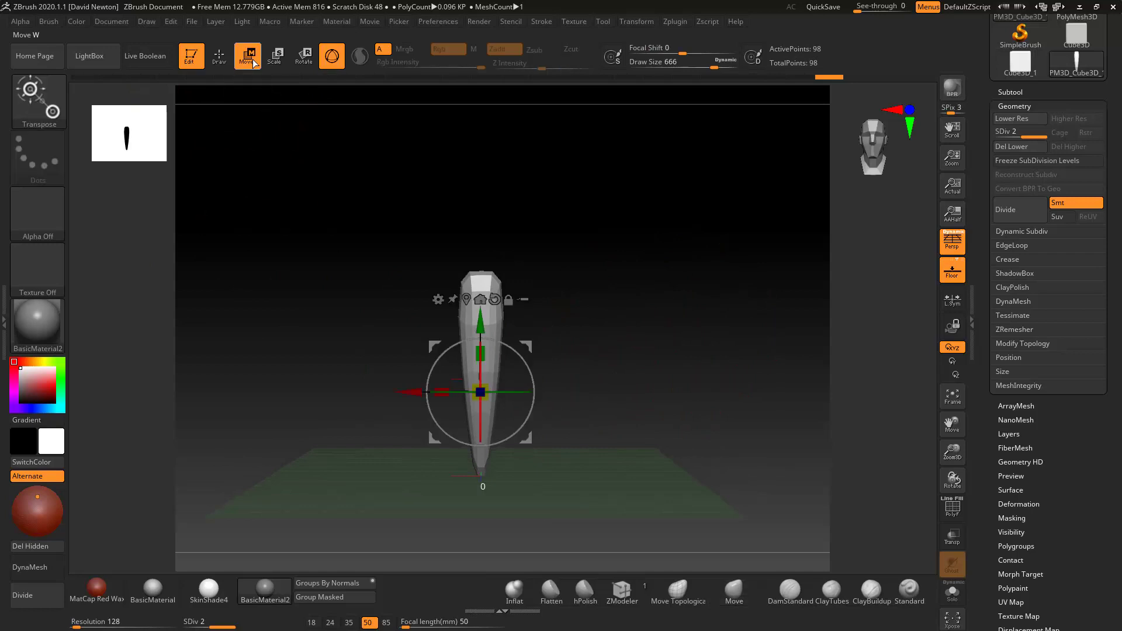
pyautogui.click(635, 22)
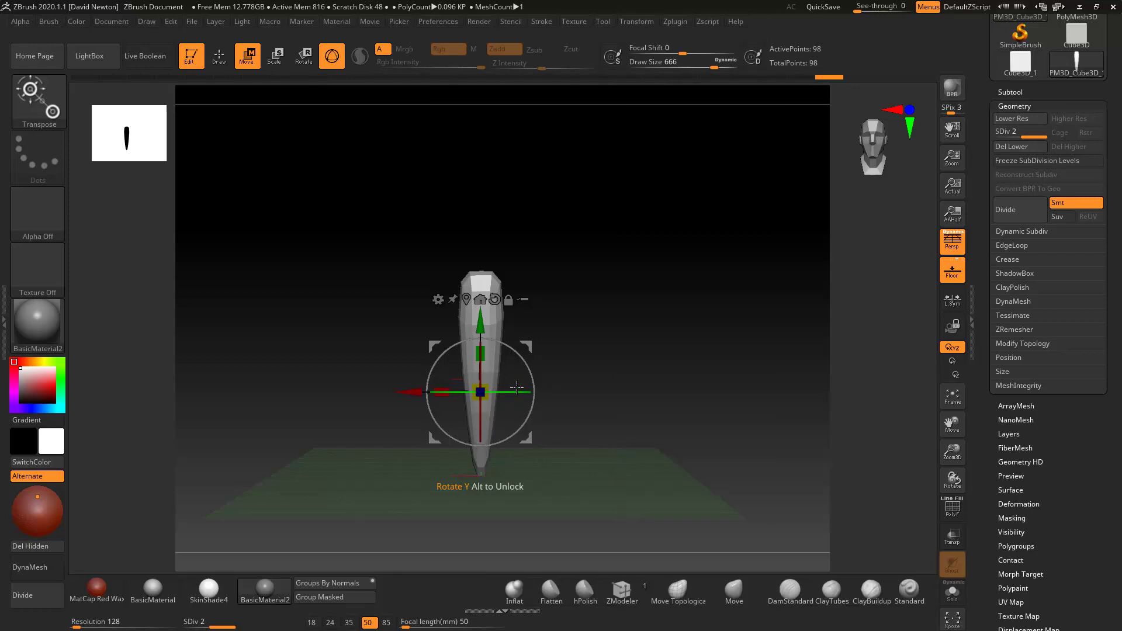
pyautogui.press('ctrl')
pyautogui.keyDown('ctrl'); pyautogui.moveTo(533, 349); pyautogui.dragTo(541, 340); pyautogui.keyUp('ctrl')
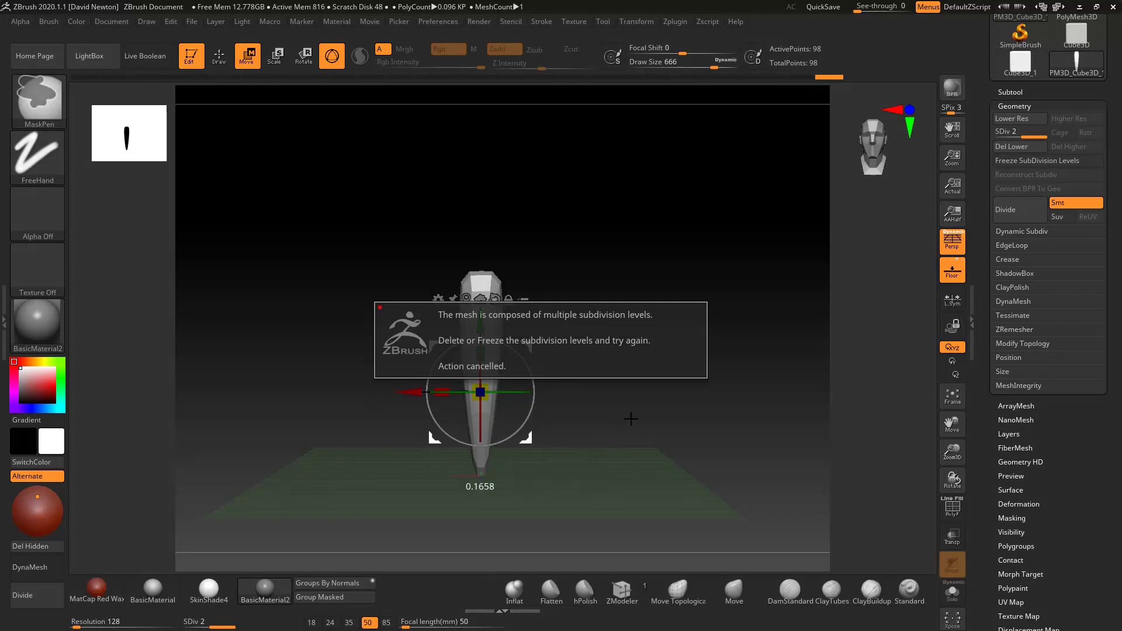
# Step: Delete the form's lower subdivision levels and duplicate it diagonally upward into a stepped row of four
pyautogui.click(1012, 146)
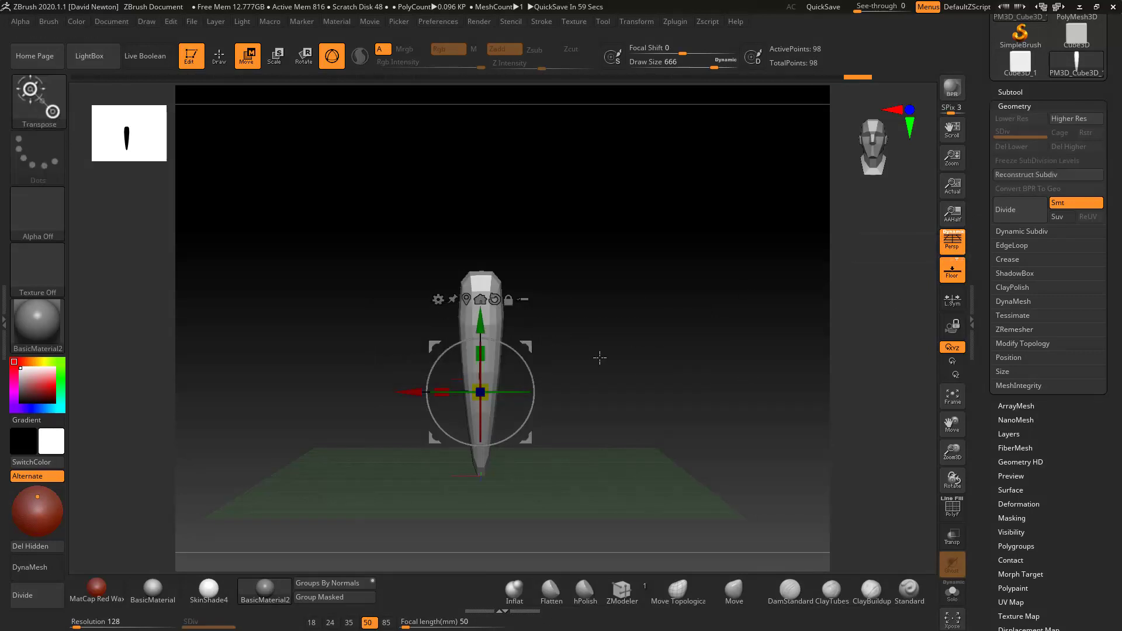
pyautogui.keyDown('ctrl'); pyautogui.moveTo(529, 347); pyautogui.dragTo(568, 316); pyautogui.keyUp('ctrl')
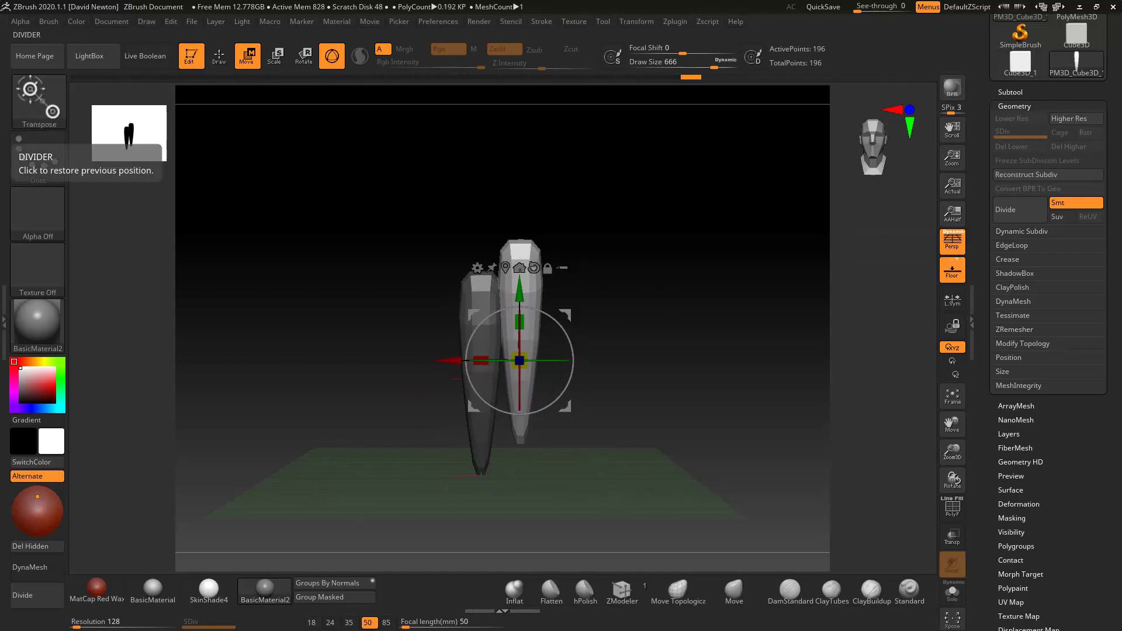
pyautogui.moveTo(565, 314)
pyautogui.mouseDown()
pyautogui.moveTo(648, 229)
pyautogui.moveTo(636, 227)
pyautogui.mouseUp()
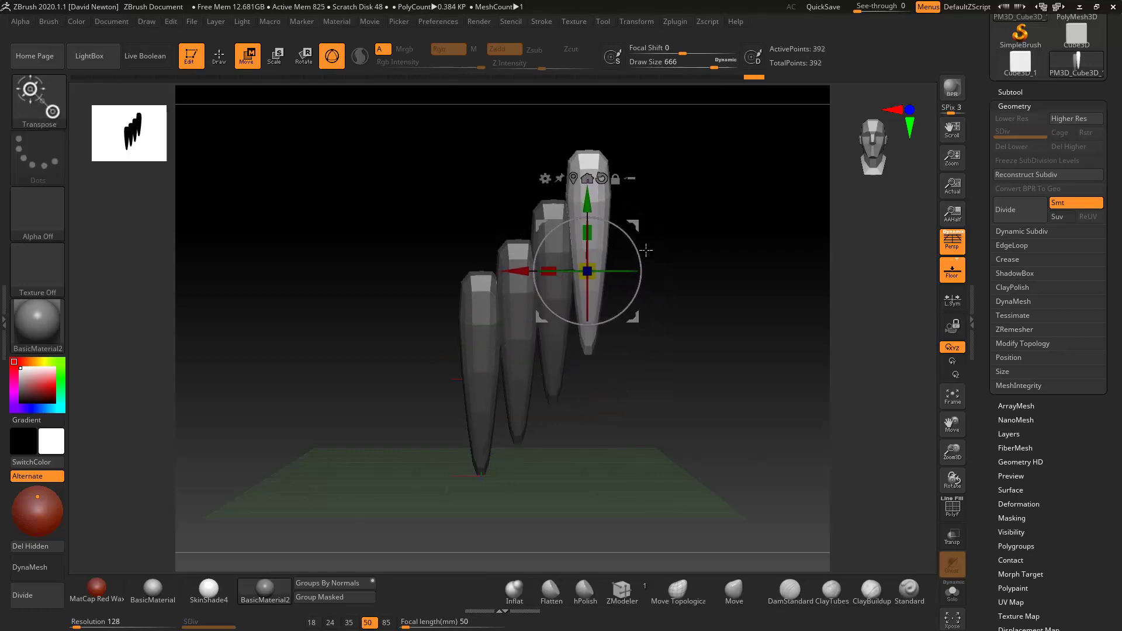
# Step: Duplicate the uppermost form two more times to extend the stepped row to six forms
pyautogui.keyDown('alt'); pyautogui.moveTo(730, 262); pyautogui.dragTo(701, 330); pyautogui.keyUp('alt')
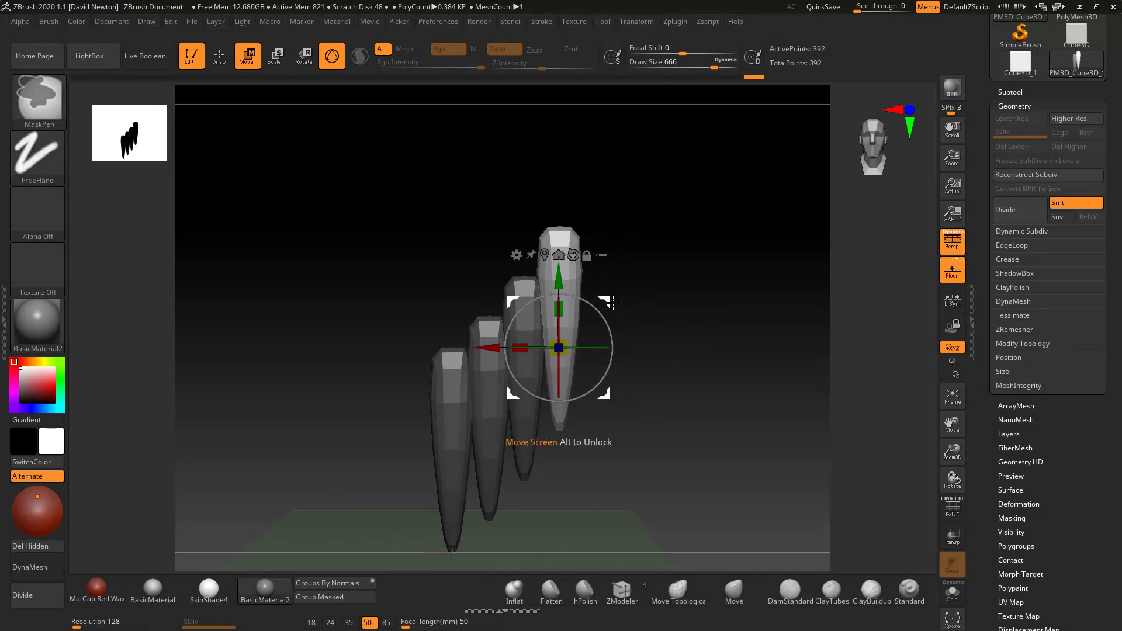
pyautogui.keyDown('ctrl'); pyautogui.moveTo(607, 300); pyautogui.dragTo(653, 246); pyautogui.keyUp('ctrl')
pyautogui.moveTo(642, 249); pyautogui.dragTo(671, 206)
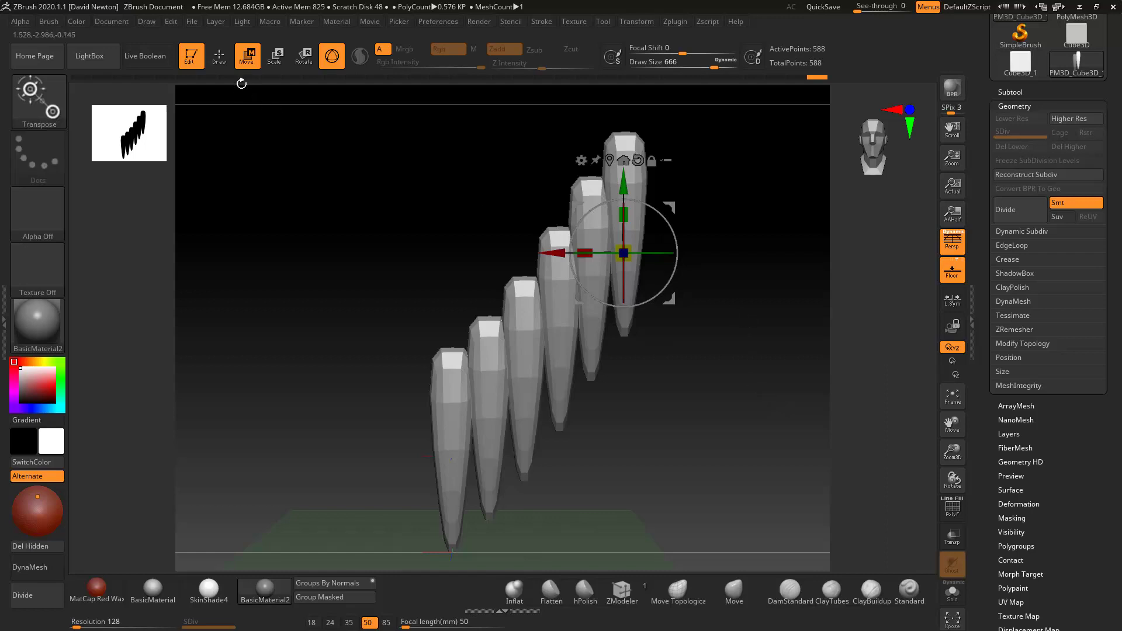
pyautogui.keyDown('alt'); pyautogui.moveTo(700, 360); pyautogui.dragTo(687, 338); pyautogui.keyUp('alt')
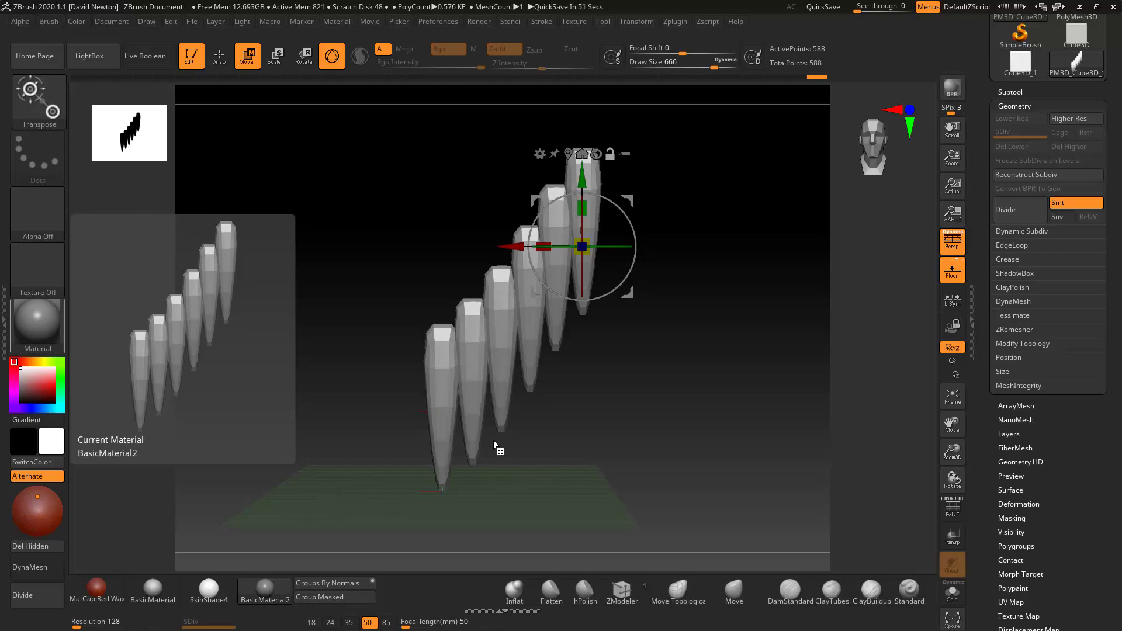
# Step: Bend the tops and middles of the six forms into curves with an enlarged Move brush
pyautogui.click(220, 56)
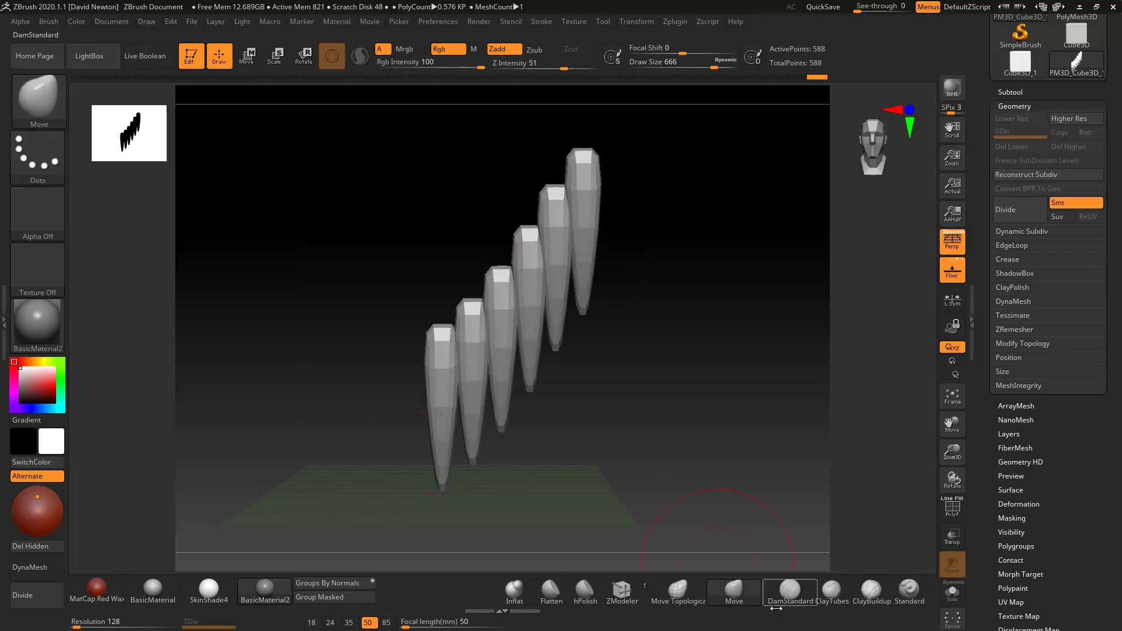
pyautogui.press('space')
pyautogui.moveTo(688, 337); pyautogui.dragTo(708, 338)
pyautogui.moveTo(576, 155)
pyautogui.mouseDown()
pyautogui.moveTo(538, 142)
pyautogui.moveTo(547, 145)
pyautogui.mouseUp()
pyautogui.moveTo(462, 319); pyautogui.dragTo(481, 337)
pyautogui.moveTo(505, 259); pyautogui.dragTo(529, 257)
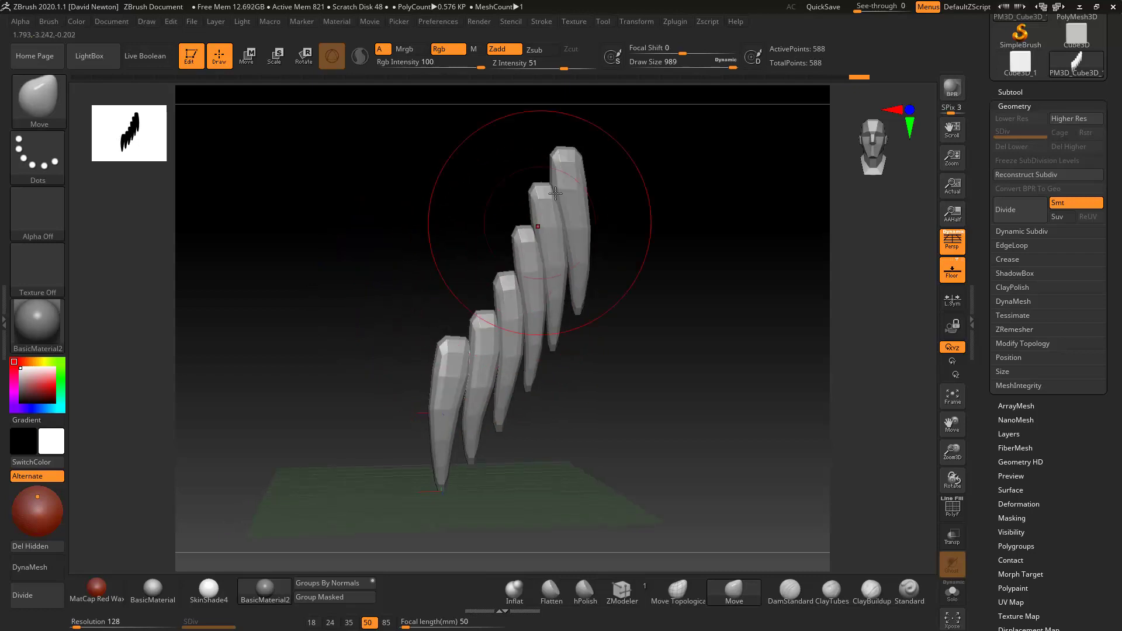
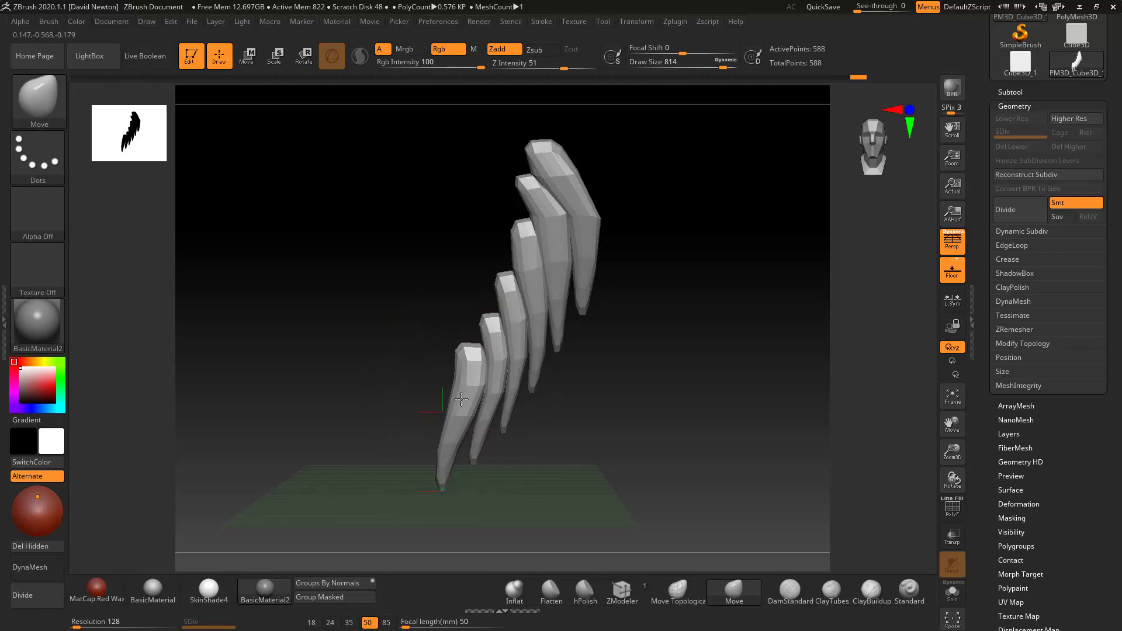
# Step: Refine the curvature of the middle forms with the Move brush, undoing an unwanted stroke and reducing the draw size to 773
pyautogui.moveTo(502, 273); pyautogui.dragTo(498, 275)
pyautogui.moveTo(512, 228); pyautogui.dragTo(507, 283)
pyautogui.press('shift')
pyautogui.hotkey('ctrl', 'z')
pyautogui.press('space')
pyautogui.moveTo(556, 248); pyautogui.dragTo(563, 258)
pyautogui.moveTo(748, 349); pyautogui.dragTo(726, 351)
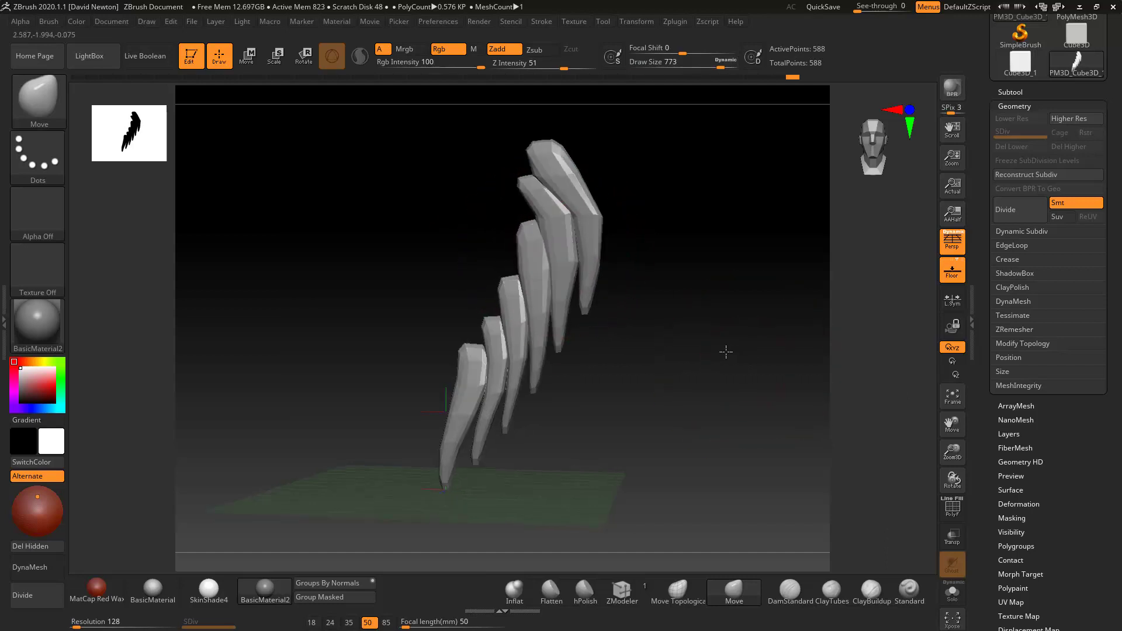
# Step: Center the gizmo on the row, turn off perspective and rotate the whole row counterclockwise by about 23.5 degrees
pyautogui.click(273, 59)
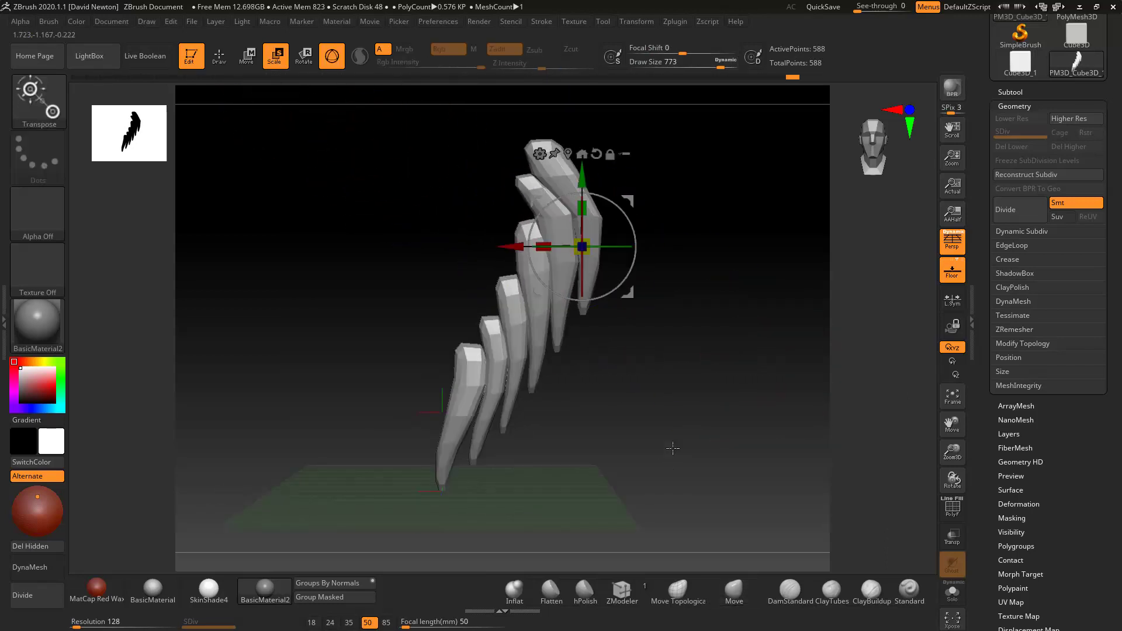
pyautogui.click(568, 154)
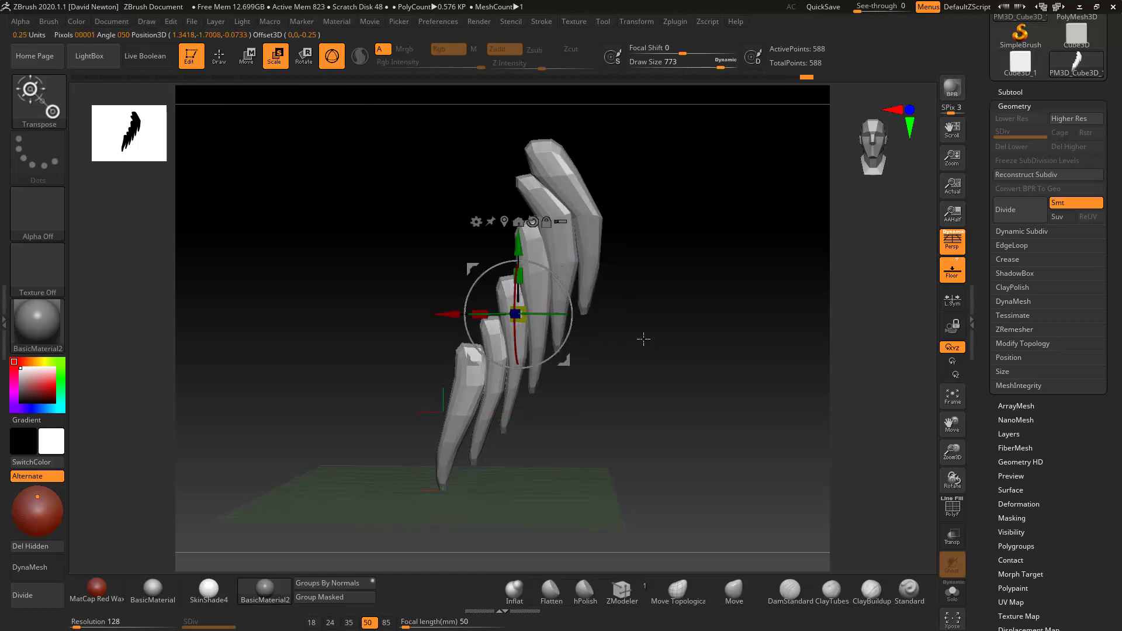
pyautogui.click(952, 249)
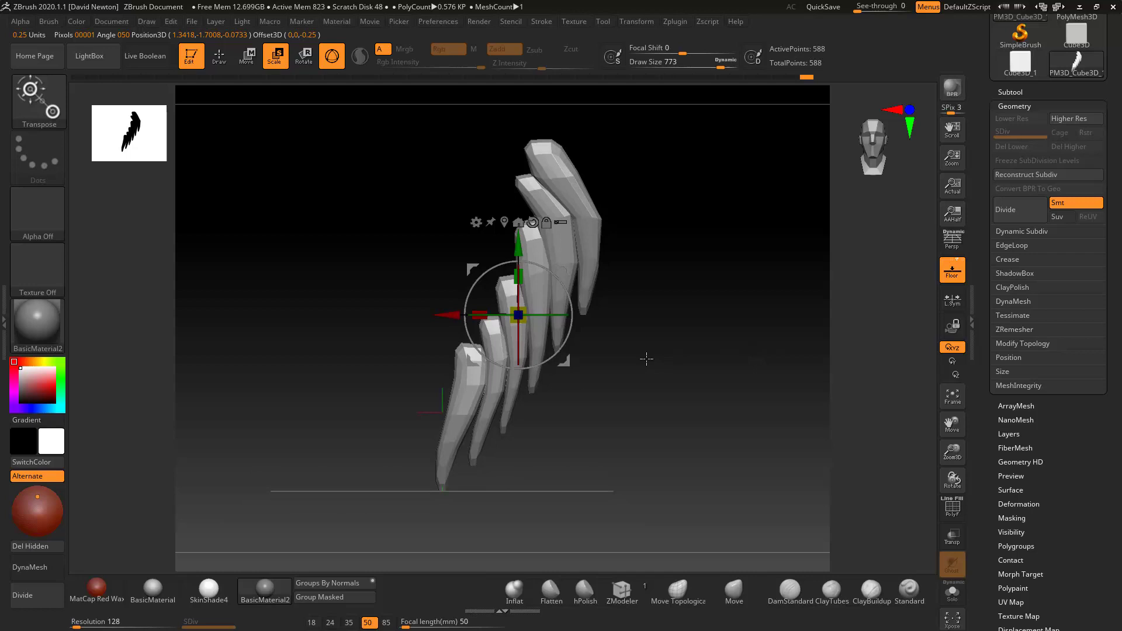
pyautogui.moveTo(565, 337); pyautogui.dragTo(559, 315)
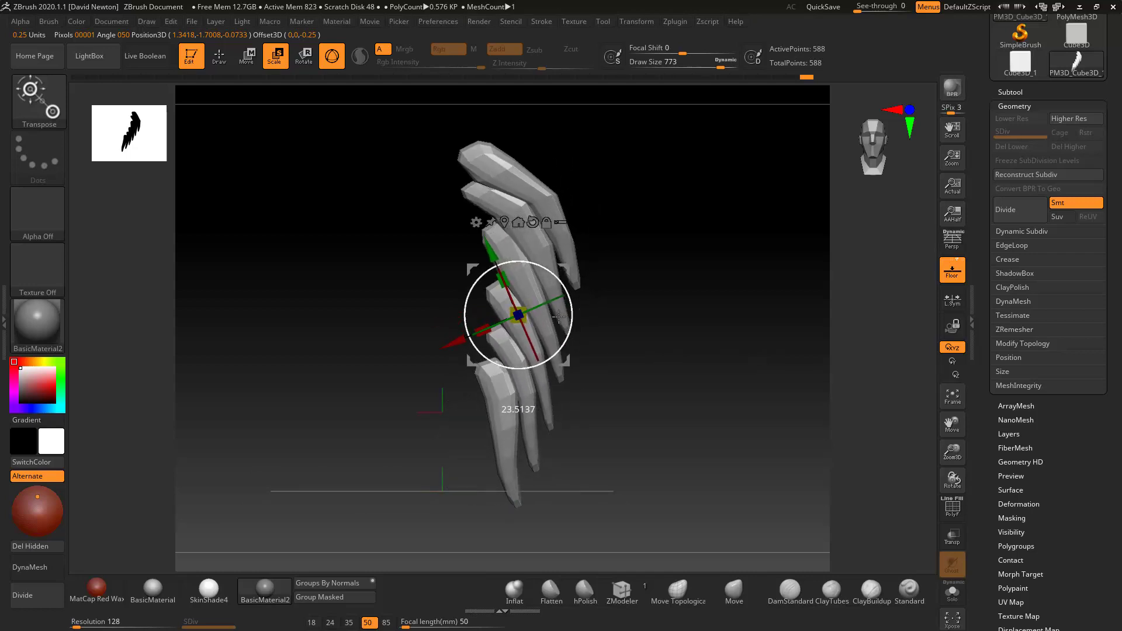
# Step: Adjust the tips and curves of the rotated forms and widen the second one with a smaller Move brush
pyautogui.click(219, 60)
pyautogui.press('space')
pyautogui.click(542, 483)
pyautogui.press('space')
pyautogui.moveTo(560, 428); pyautogui.dragTo(550, 427)
pyautogui.moveTo(518, 509); pyautogui.dragTo(517, 486)
pyautogui.moveTo(521, 430); pyautogui.dragTo(538, 426)
pyautogui.moveTo(541, 370); pyautogui.dragTo(547, 368)
pyautogui.moveTo(558, 279); pyautogui.dragTo(570, 272)
pyautogui.moveTo(482, 243)
pyautogui.mouseDown()
pyautogui.moveTo(471, 215)
pyautogui.moveTo(468, 225)
pyautogui.mouseUp()
# Step: Pull the tops of the forms outward at draw size 476, and reduce the brush to 234 for the lowest tip
pyautogui.press('space')
pyautogui.moveTo(475, 185)
pyautogui.mouseDown()
pyautogui.moveTo(477, 170)
pyautogui.moveTo(470, 200)
pyautogui.moveTo(475, 186)
pyautogui.mouseUp()
pyautogui.moveTo(487, 238); pyautogui.dragTo(478, 246)
pyautogui.moveTo(486, 292); pyautogui.dragTo(480, 293)
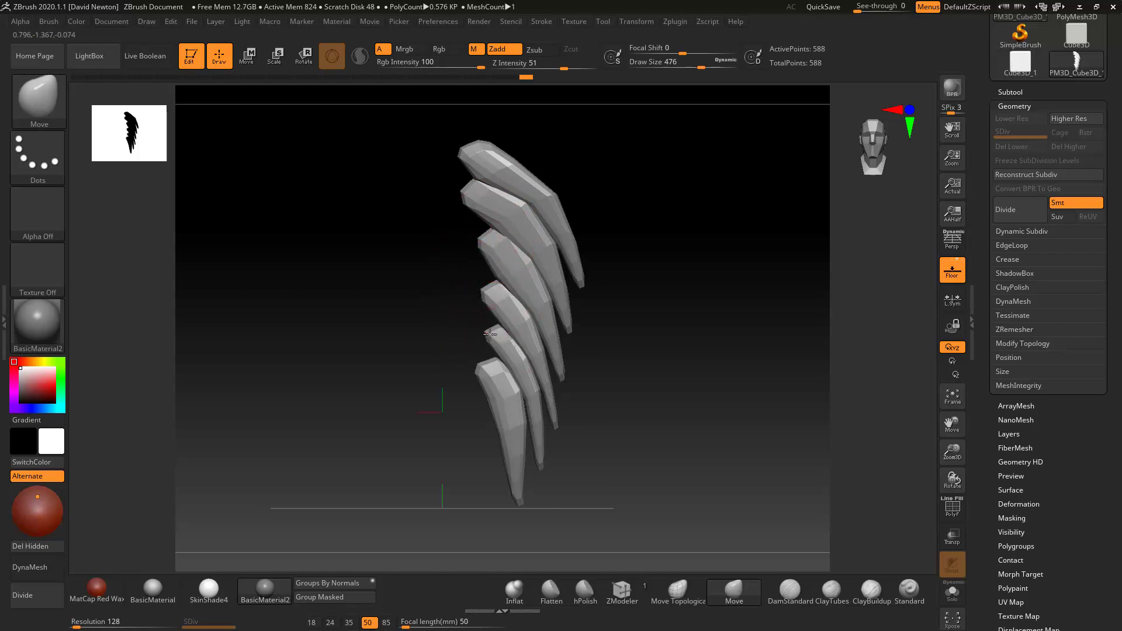
pyautogui.moveTo(490, 333); pyautogui.dragTo(483, 324)
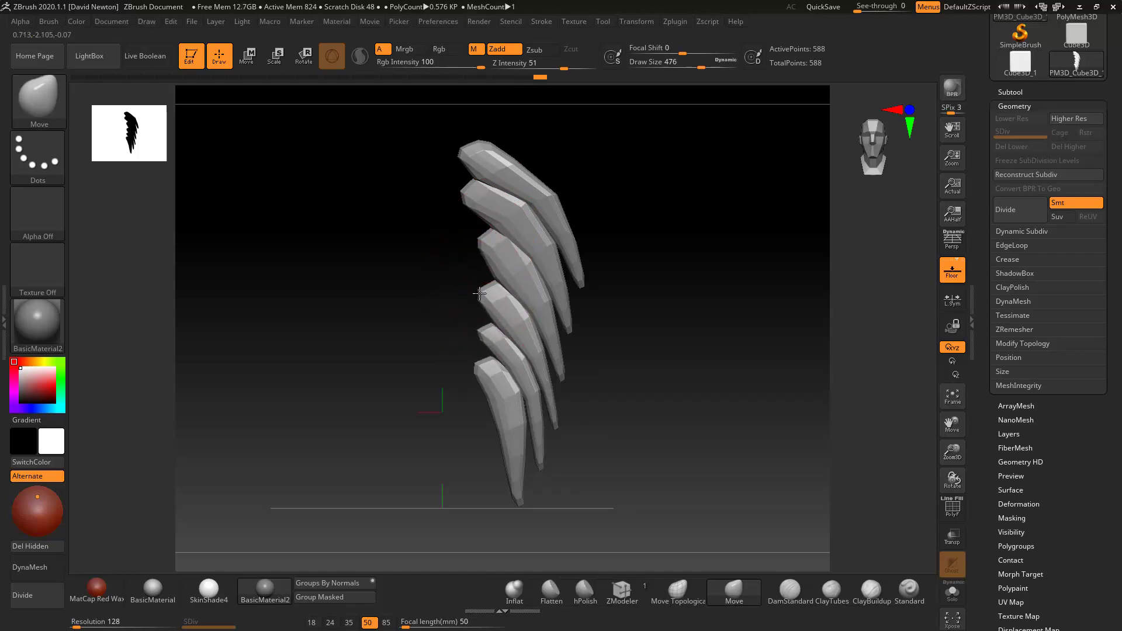
pyautogui.press('space')
pyautogui.moveTo(587, 425); pyautogui.dragTo(577, 427)
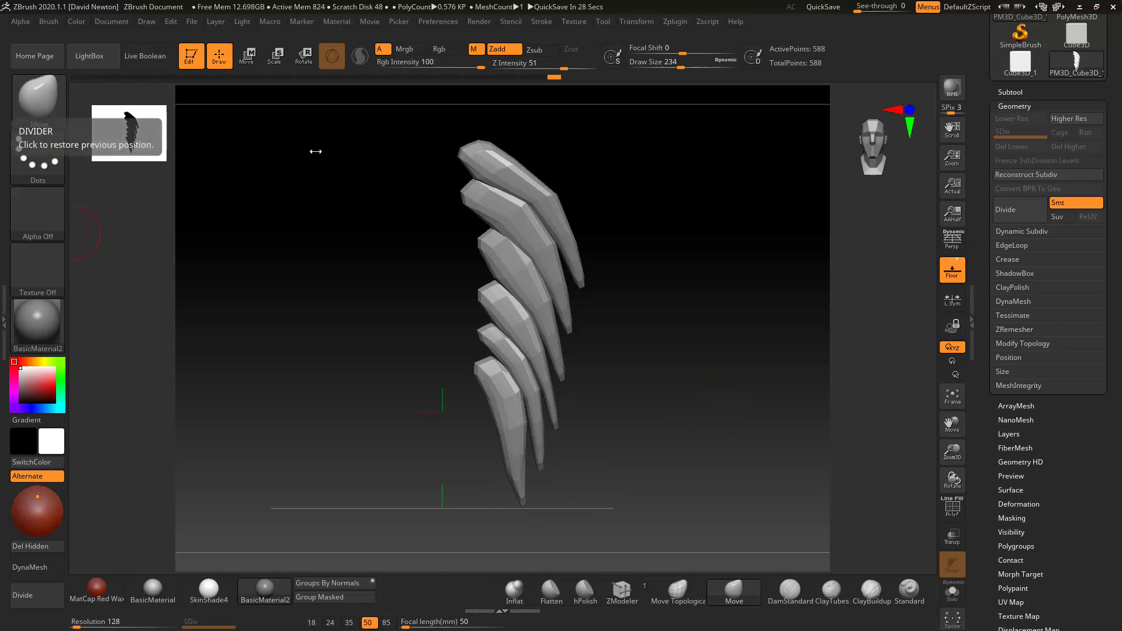
# Step: Rotate the row clockwise back to a diagonal slant and undo the last unwanted changes
pyautogui.click(314, 60)
pyautogui.moveTo(578, 309)
pyautogui.mouseDown()
pyautogui.moveTo(580, 351)
pyautogui.moveTo(636, 333)
pyautogui.moveTo(687, 380)
pyautogui.moveTo(720, 375)
pyautogui.mouseUp()
pyautogui.click(222, 59)
pyautogui.hotkey('ctrl', 'z')
pyautogui.hotkey('ctrl', 'z')
pyautogui.hotkey('ctrl', 'z')
# Step: Turn on Array Mesh for the row of forms and enable its Transpose option
pyautogui.scroll(-4, 1095, 474)
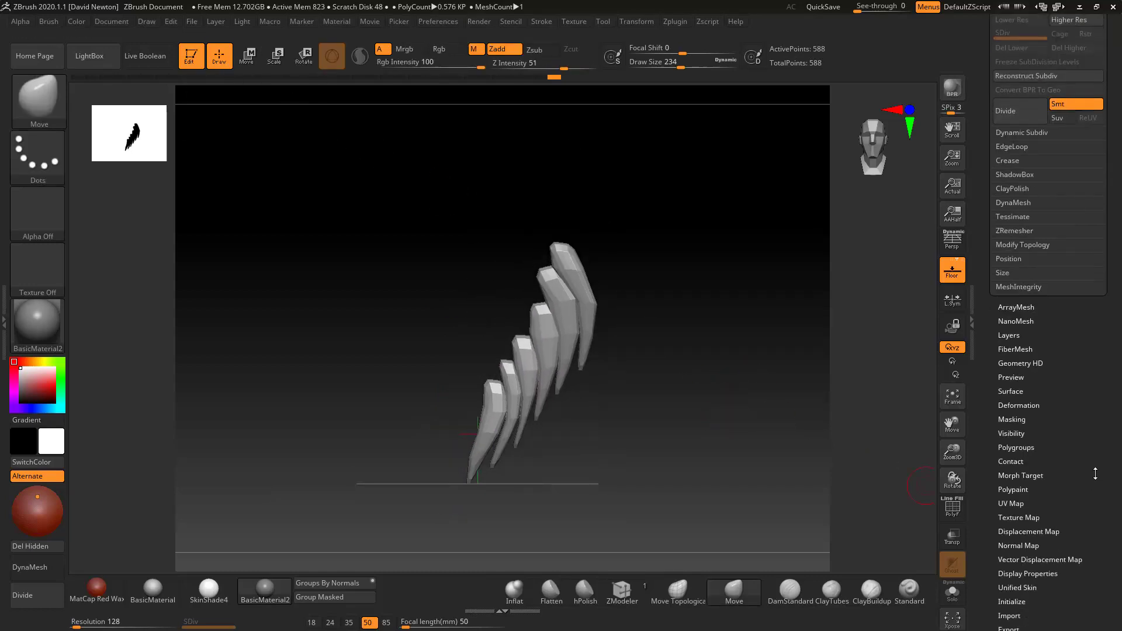
pyautogui.click(1018, 306)
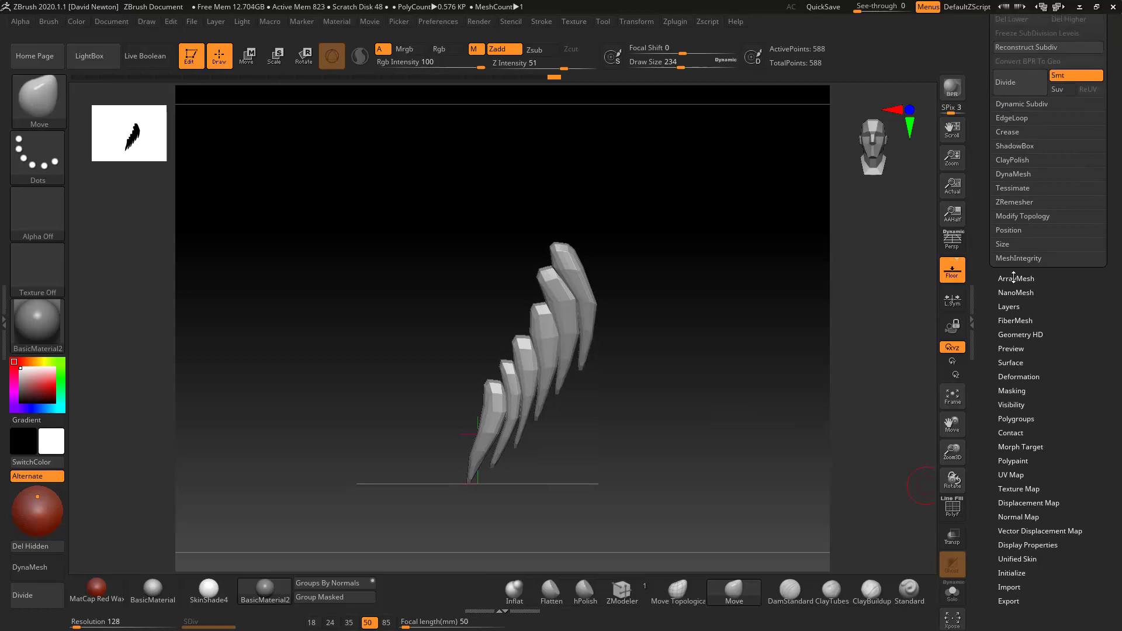
pyautogui.scroll(6, 1040, 322)
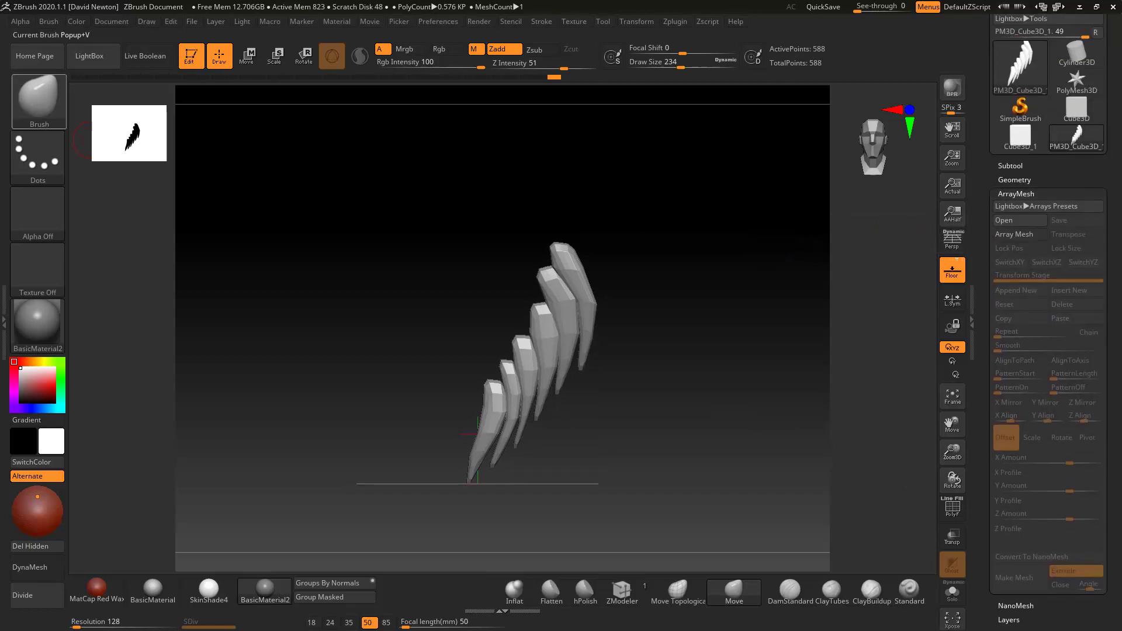
pyautogui.click(1014, 234)
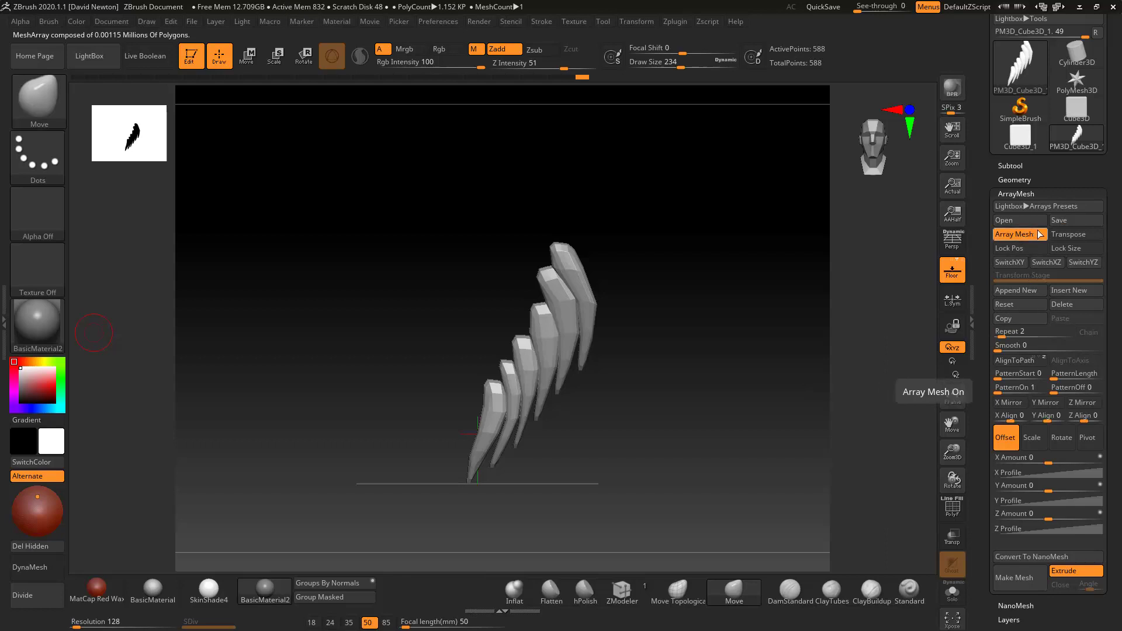
pyautogui.click(1069, 234)
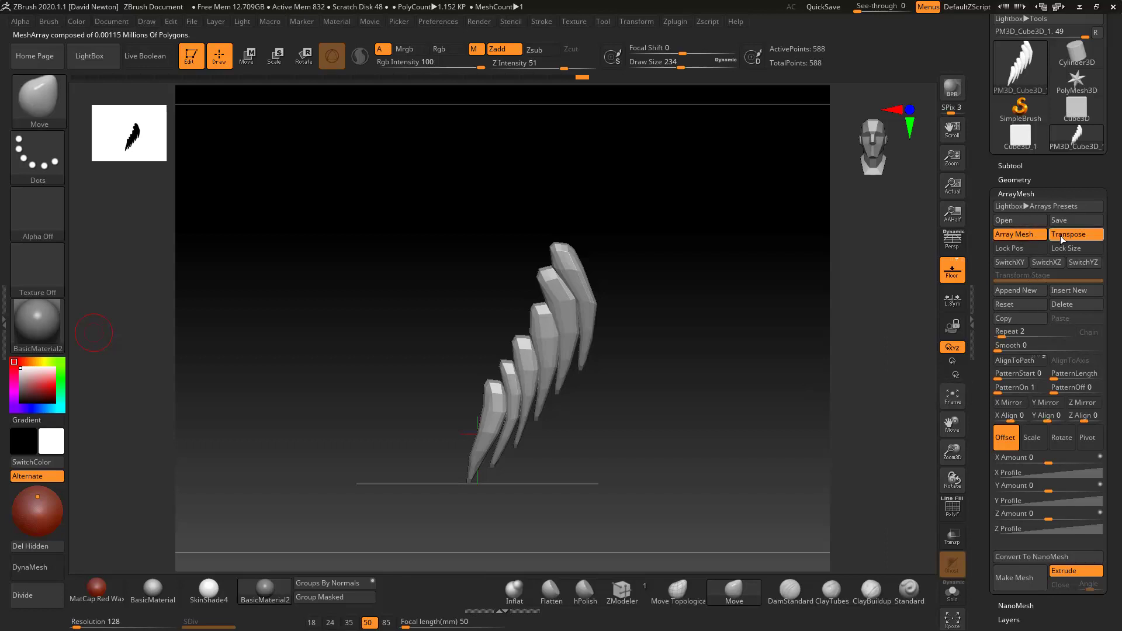
# Step: Move the array copy up and away with the Transpose line, to an offset of about -2.83 in X and -1.41 in Y
pyautogui.click(252, 61)
pyautogui.press('y')
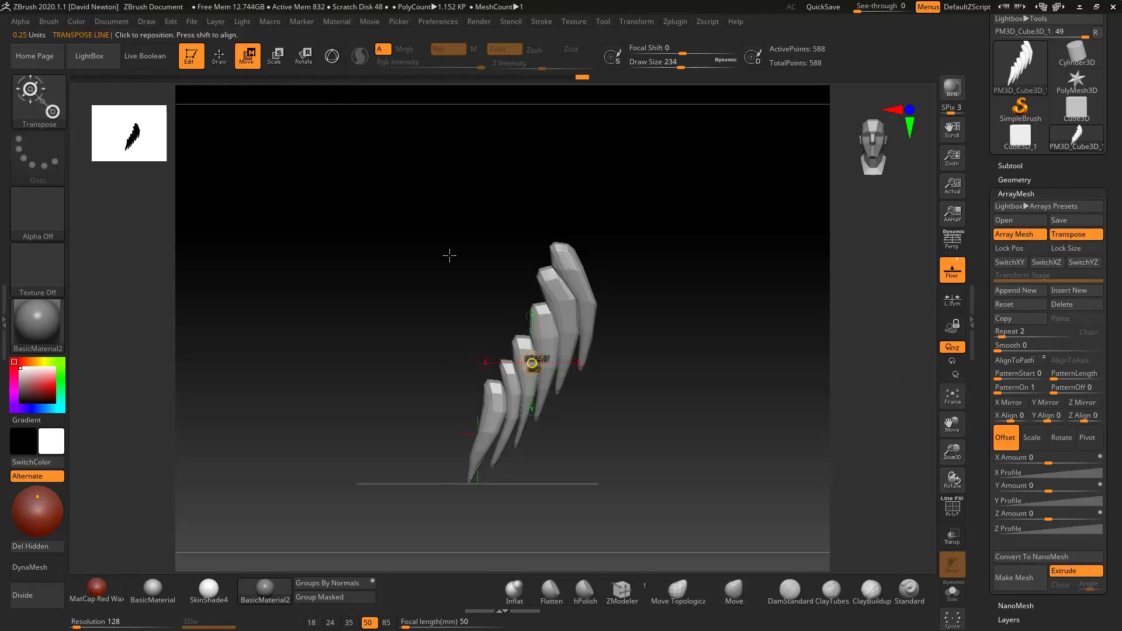
pyautogui.moveTo(532, 364); pyautogui.dragTo(533, 362)
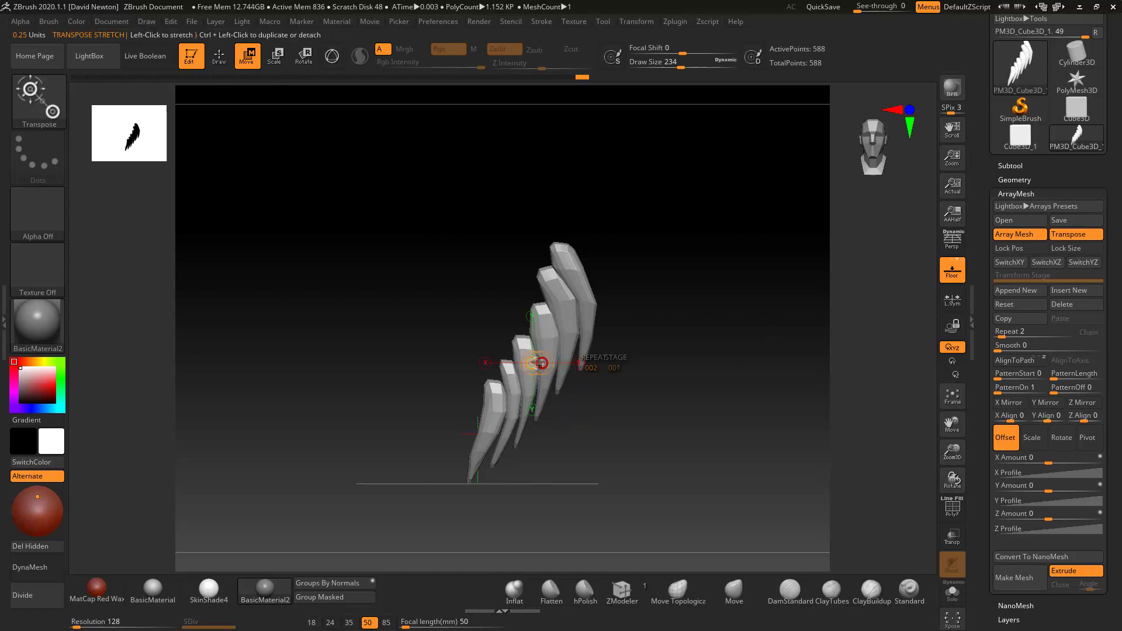
pyautogui.moveTo(536, 363); pyautogui.dragTo(294, 170)
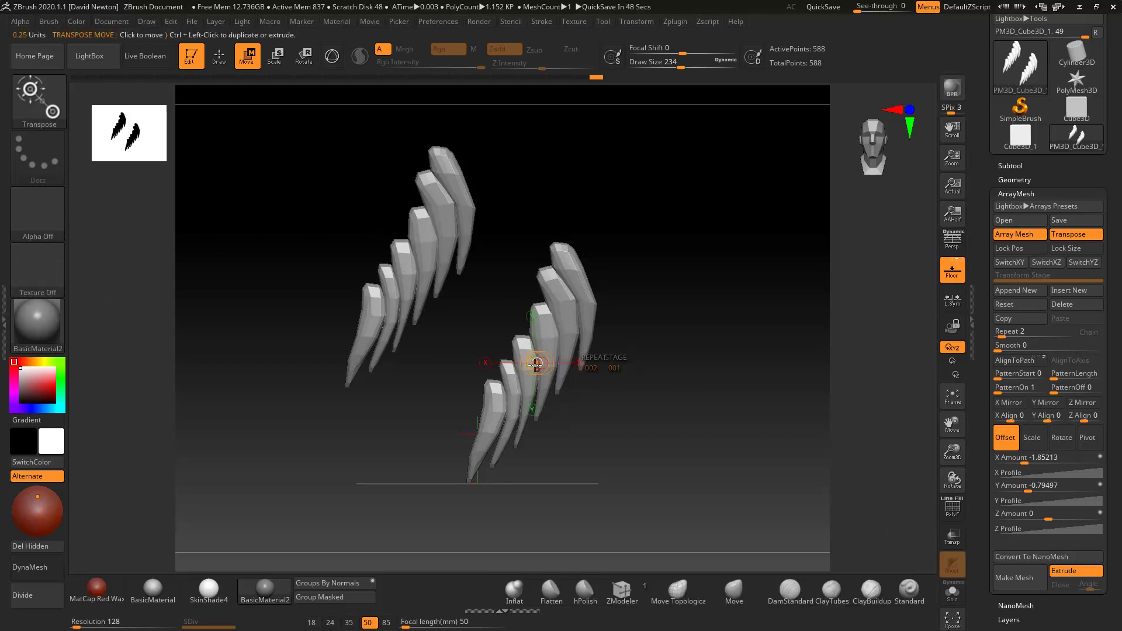
pyautogui.moveTo(536, 363); pyautogui.dragTo(409, 214)
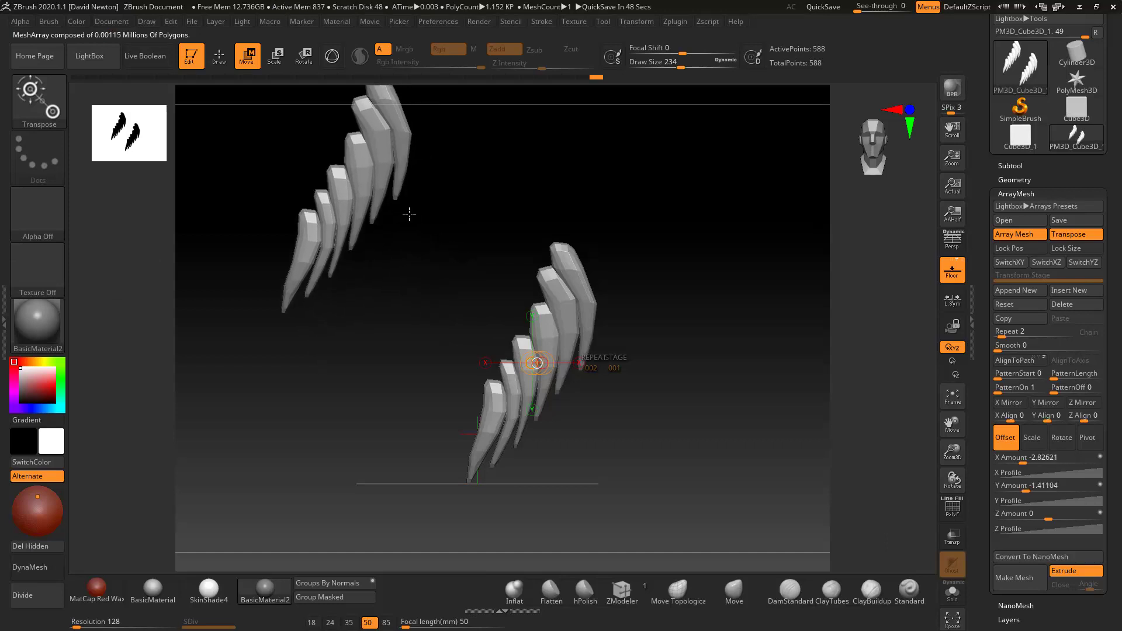
# Step: Set the array's repeat count to 11
pyautogui.click(998, 332)
pyautogui.write('1')
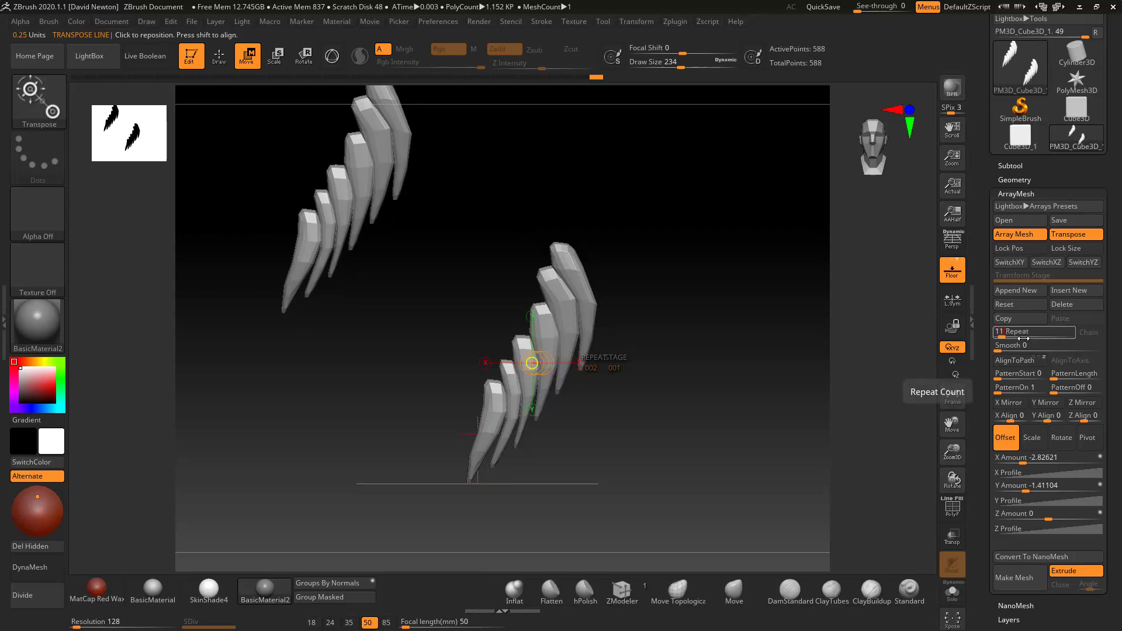
pyautogui.write('1')
pyautogui.press('Return')
pyautogui.moveTo(808, 391); pyautogui.dragTo(756, 401)
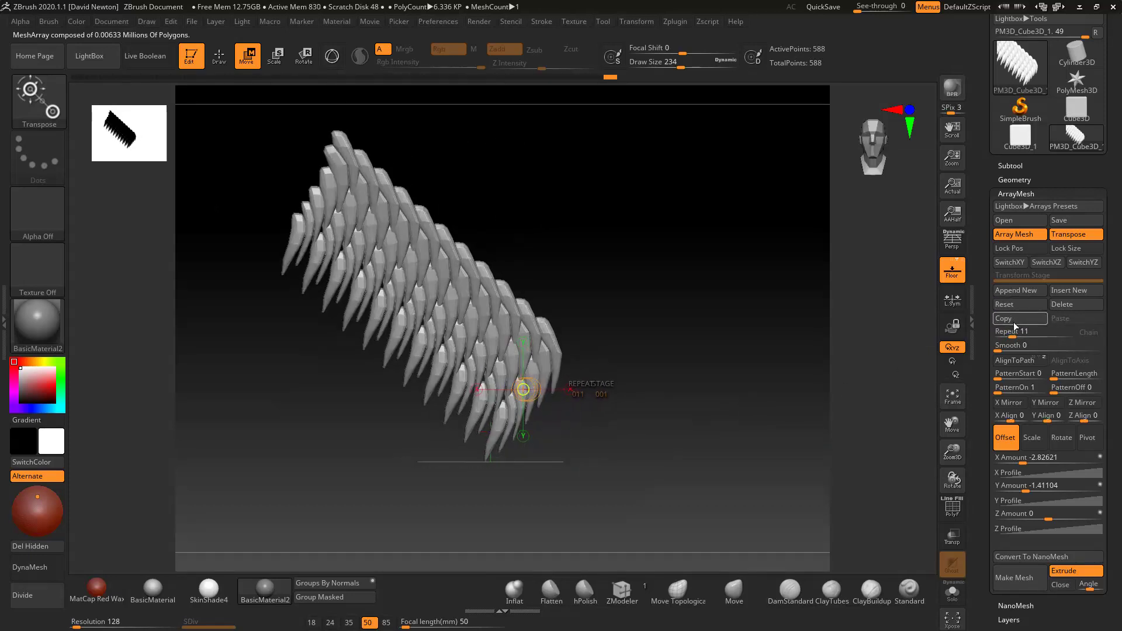
# Step: Try array repeat counts of 9, 10 and 12, and return the count to 11
pyautogui.moveTo(1012, 334); pyautogui.dragTo(1009, 335)
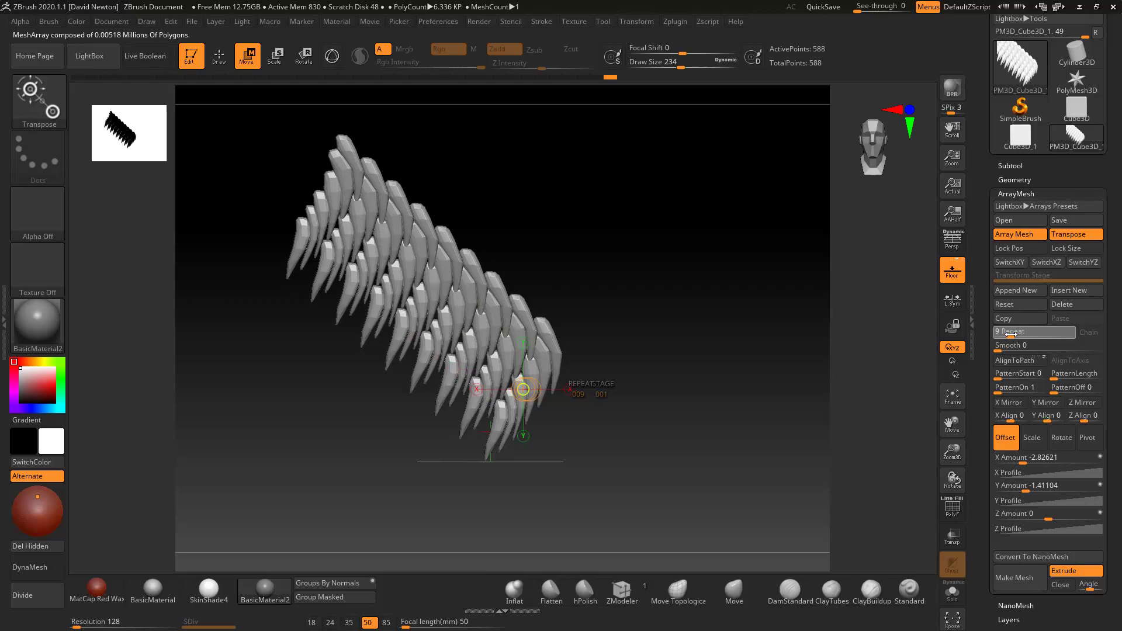
pyautogui.moveTo(1010, 334); pyautogui.dragTo(1011, 335)
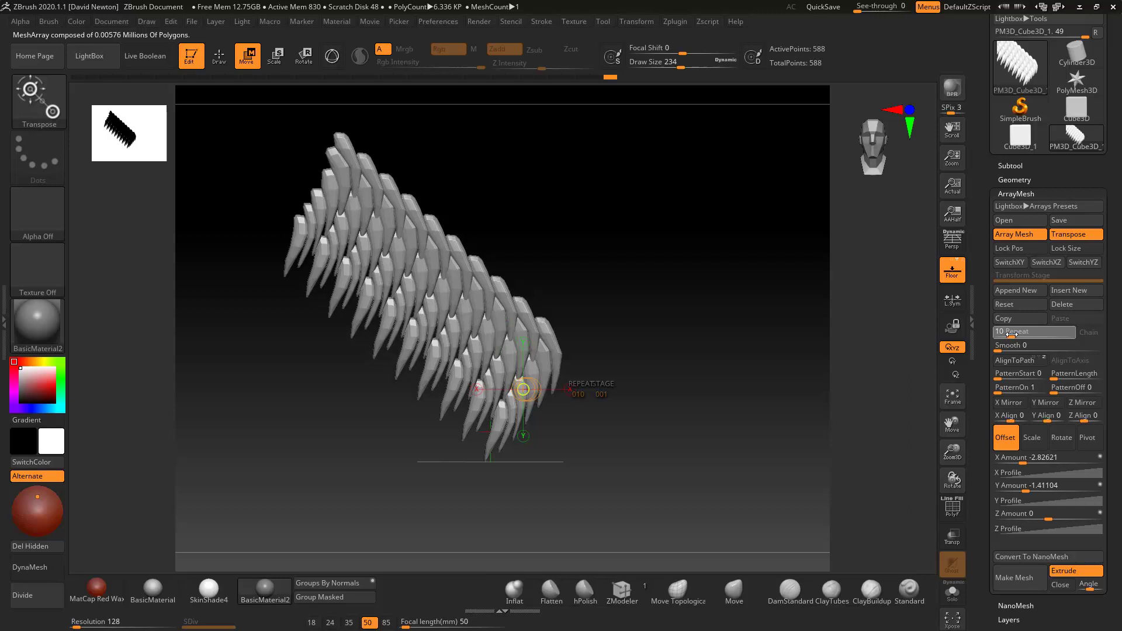
pyautogui.moveTo(1012, 335); pyautogui.dragTo(1013, 334)
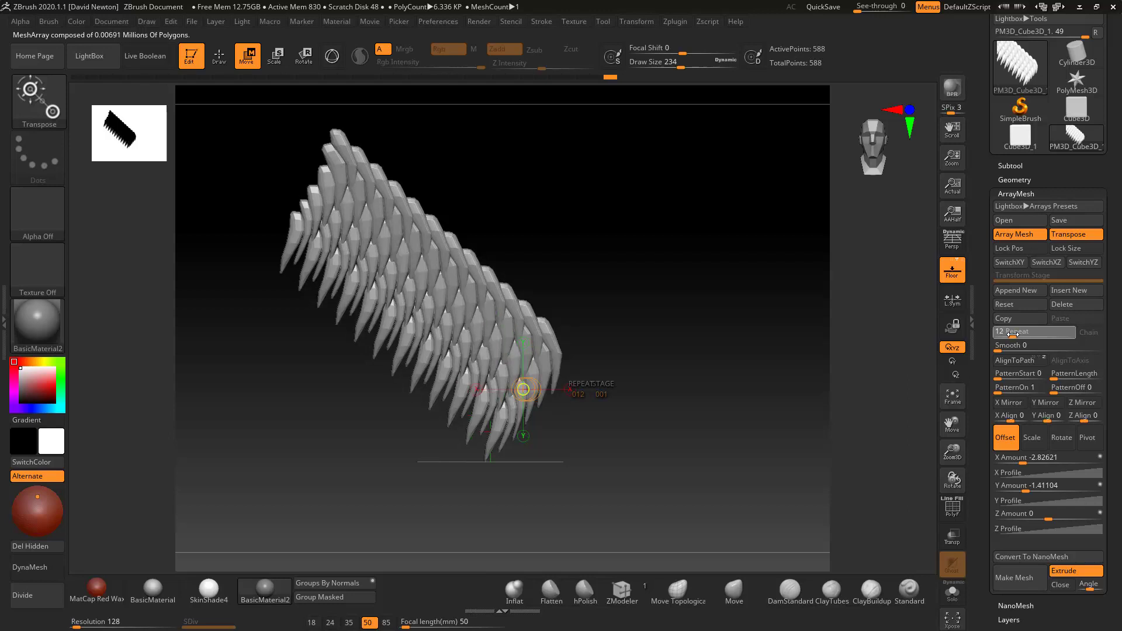
pyautogui.moveTo(1012, 334); pyautogui.dragTo(1011, 334)
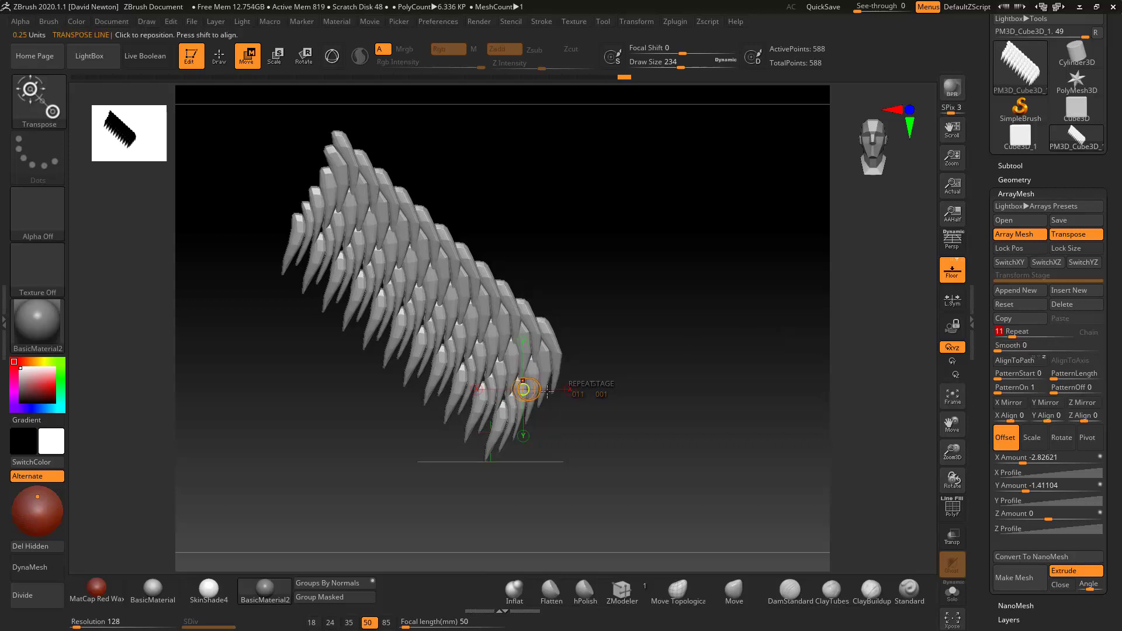
# Step: Tighten the array spacing with the Transpose line to an offset of about -2.64 in X and -1.37 in Y
pyautogui.moveTo(523, 389); pyautogui.dragTo(523, 390)
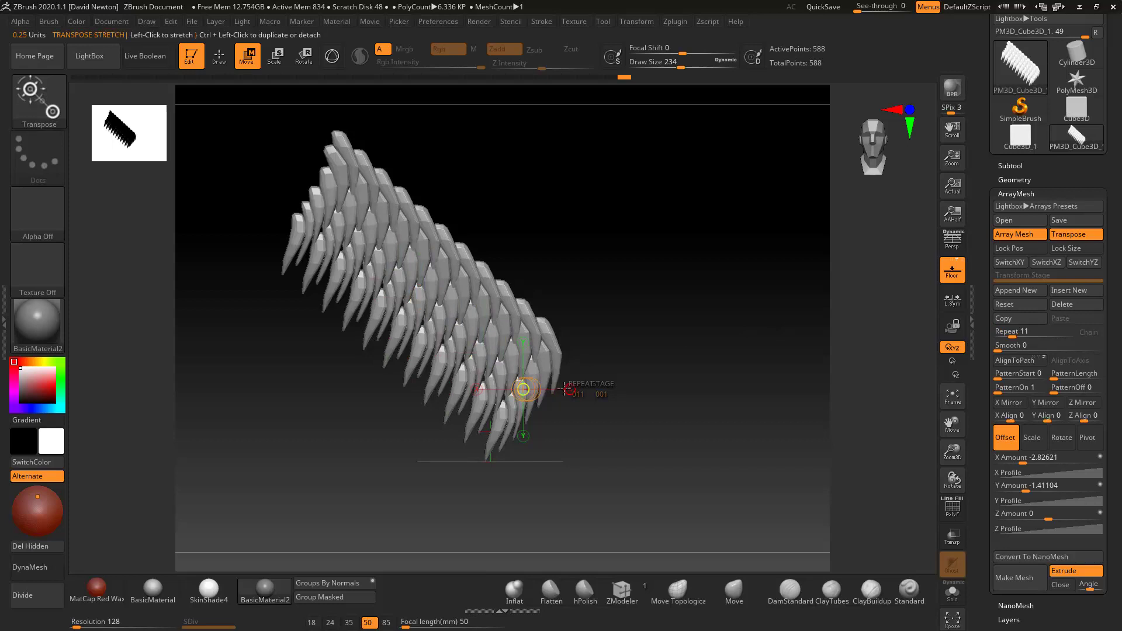
pyautogui.moveTo(521, 389); pyautogui.dragTo(540, 396)
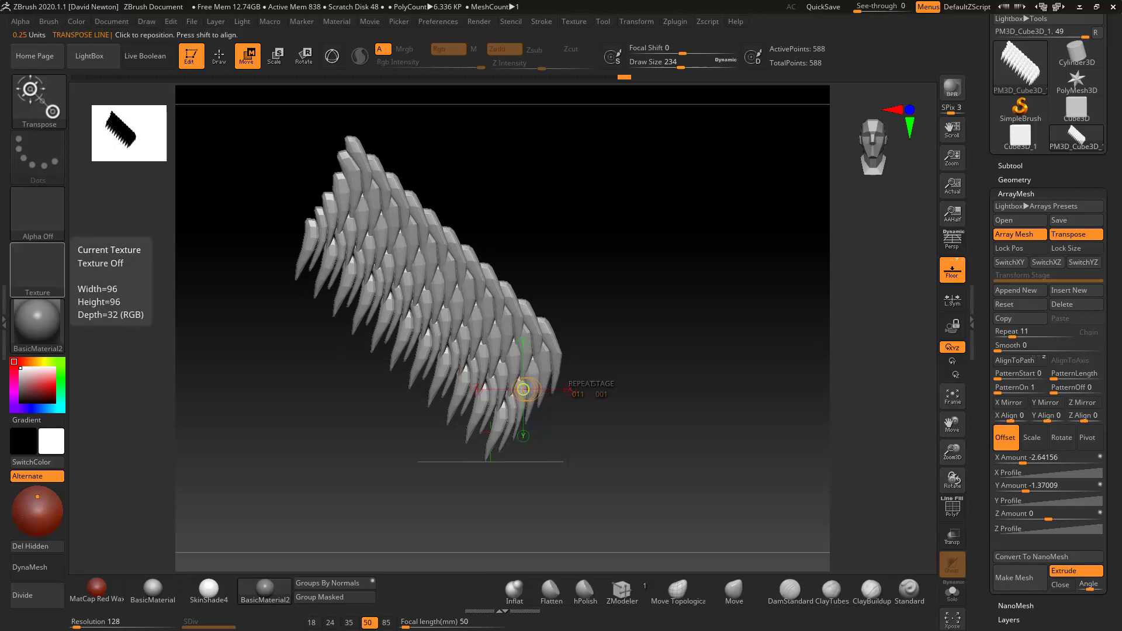
# Step: Lay out a horizontal Transpose rotation line about 6.59 units long from the array's copy handle, trying and undoing a twist of the copies
pyautogui.press('r')
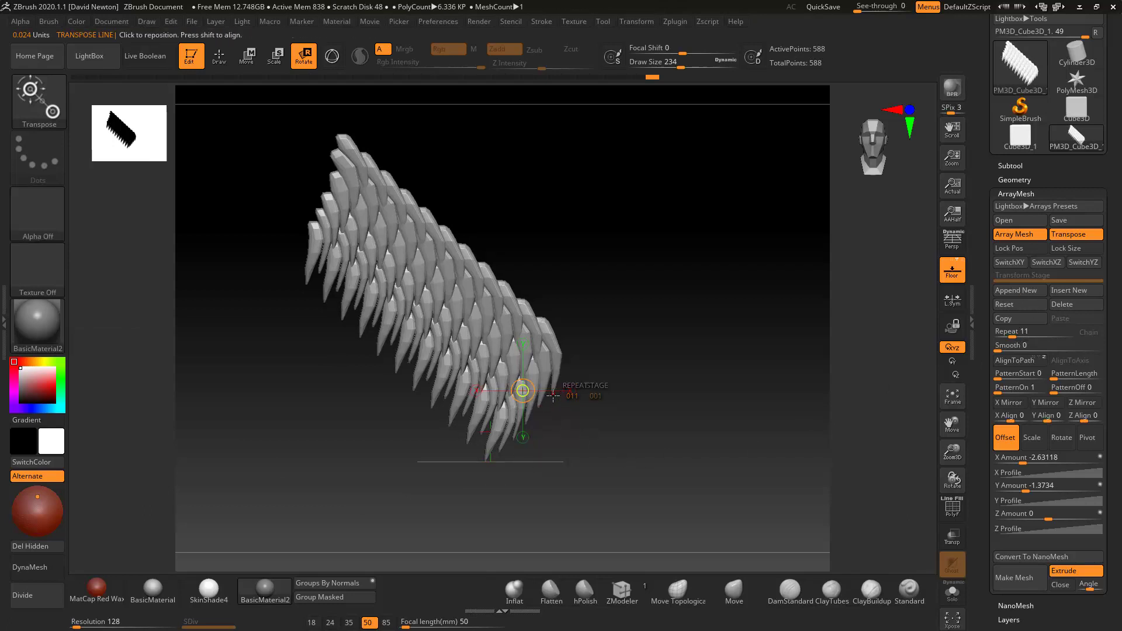
pyautogui.moveTo(529, 392); pyautogui.dragTo(754, 402)
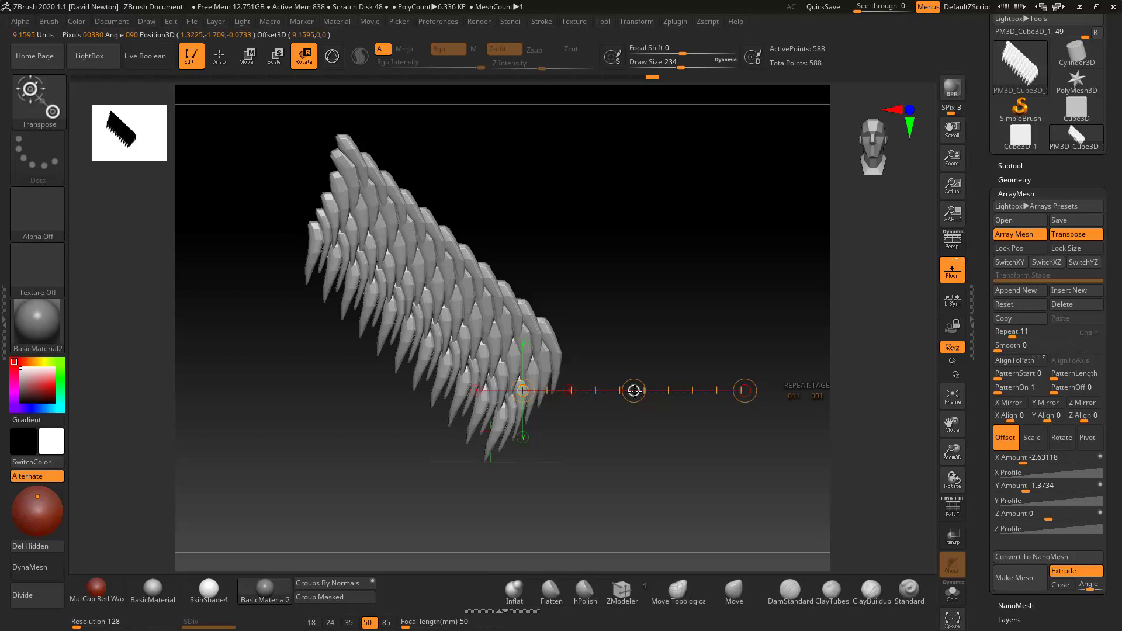
pyautogui.moveTo(633, 391); pyautogui.dragTo(657, 391)
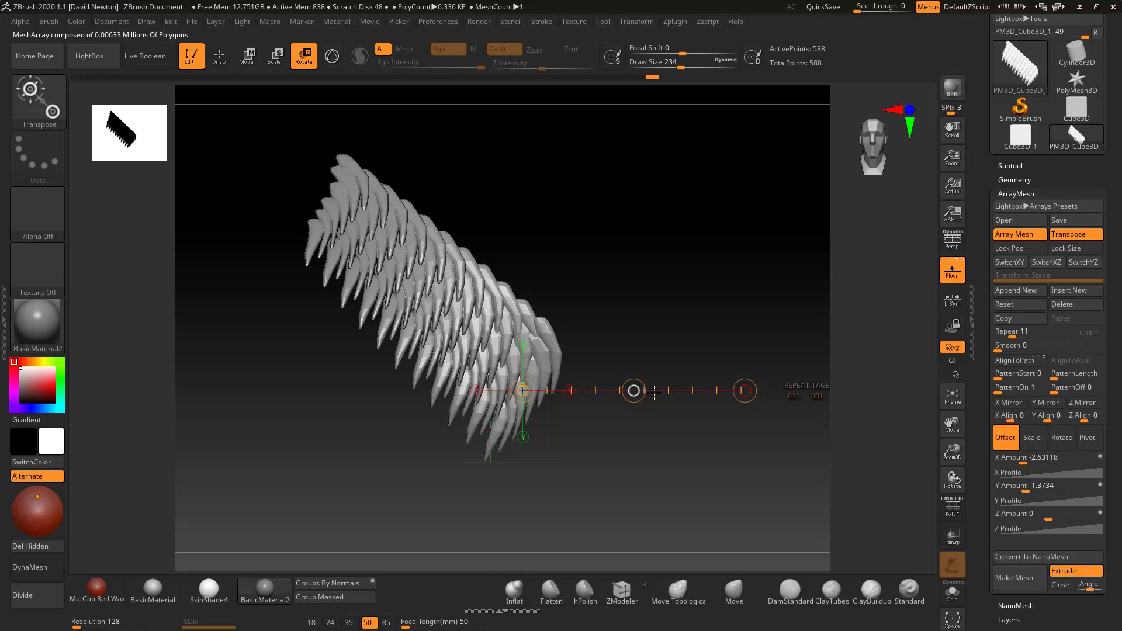
pyautogui.hotkey('ctrl', 'z')
pyautogui.moveTo(744, 393); pyautogui.dragTo(938, 425)
pyautogui.moveTo(833, 411); pyautogui.dragTo(688, 382)
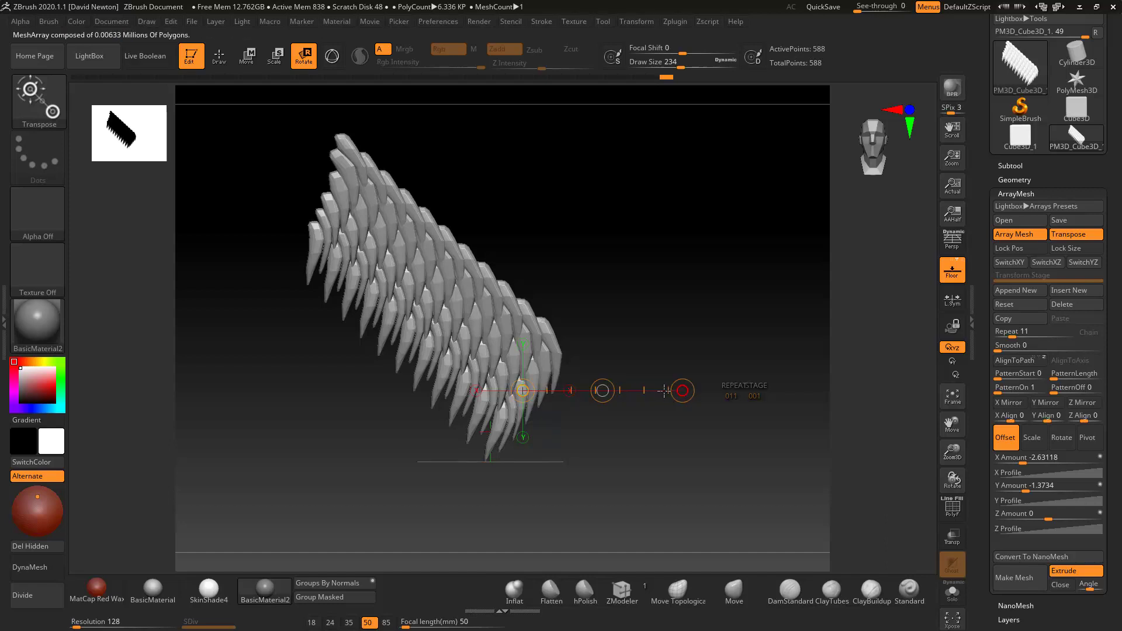
# Step: Rotate the array copies progressively with the Transpose line into a curved wing shape, and set the repeat count to 10
pyautogui.moveTo(682, 390); pyautogui.dragTo(866, 407)
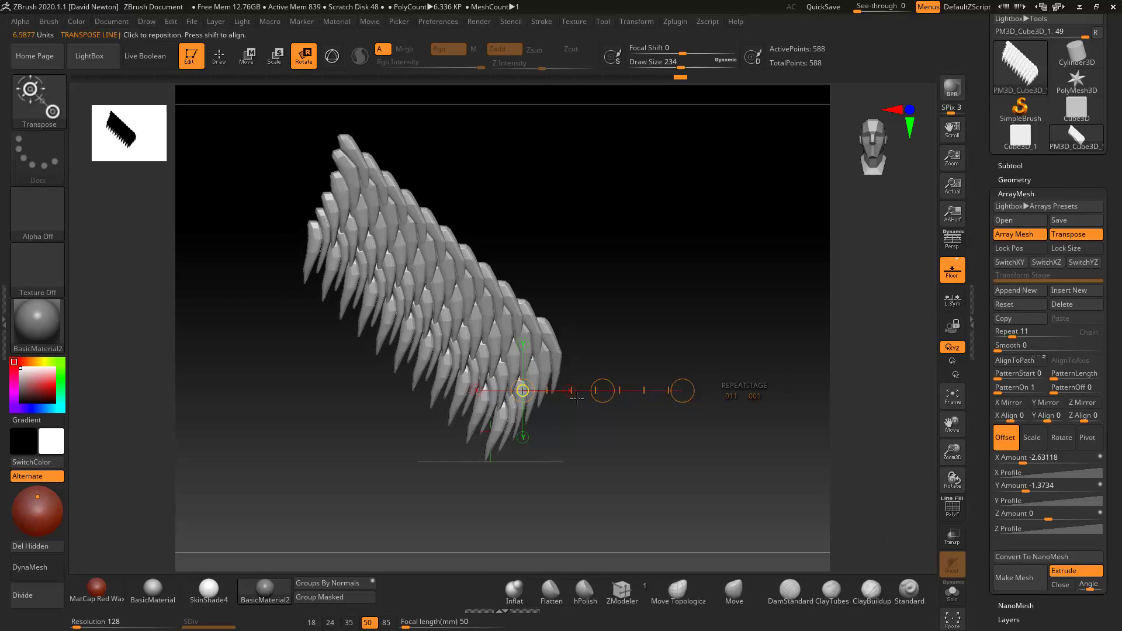
pyautogui.moveTo(602, 391); pyautogui.dragTo(522, 390)
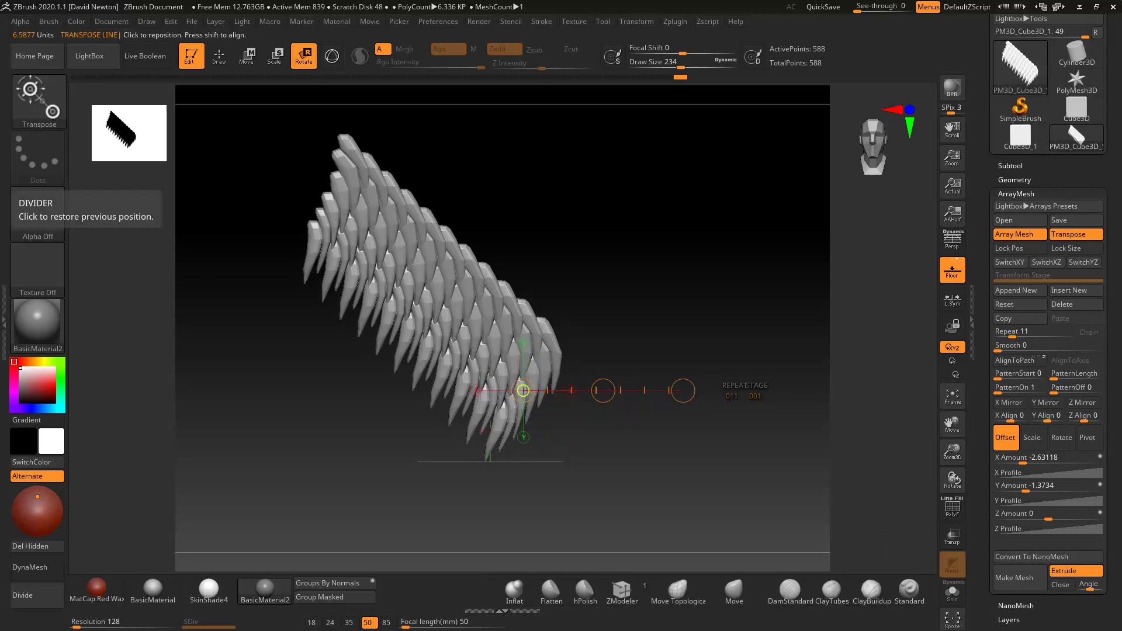
pyautogui.click(682, 391)
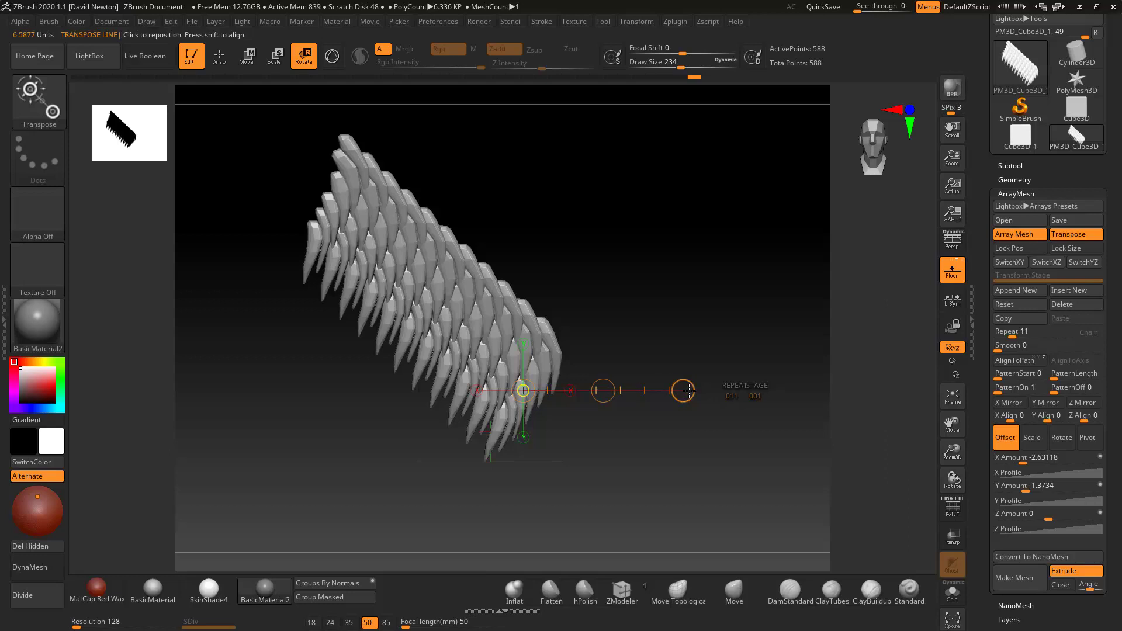
pyautogui.click(682, 391)
pyautogui.moveTo(673, 391); pyautogui.dragTo(476, 431)
pyautogui.moveTo(1012, 337); pyautogui.dragTo(1011, 336)
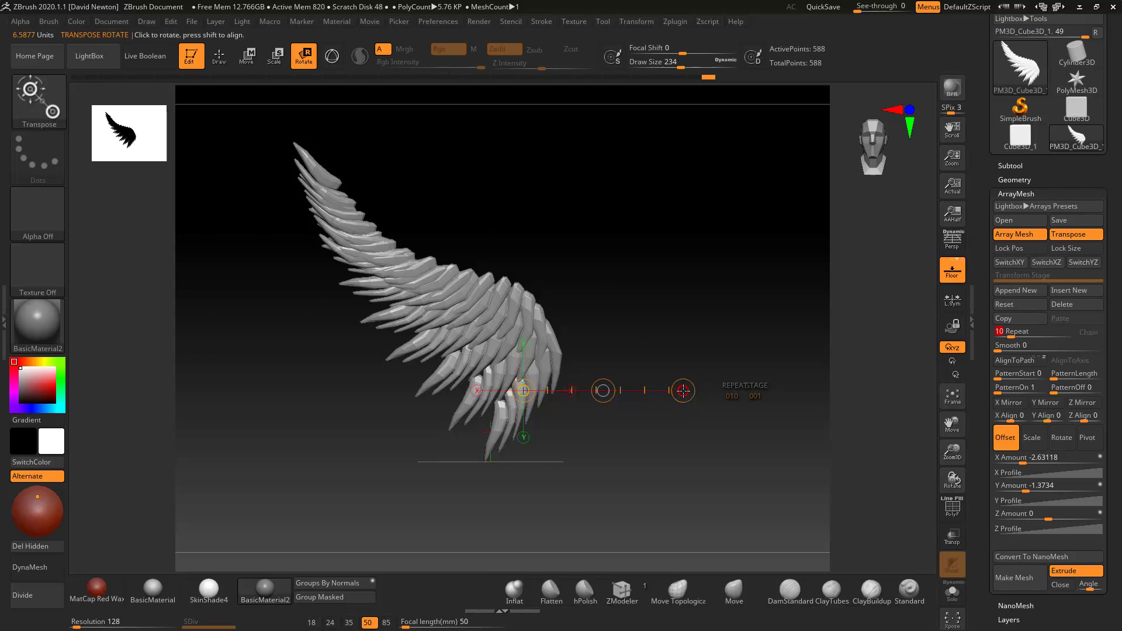
# Step: Try reshaping the wing from the Transpose line's middle and inner handles, and undo these changes
pyautogui.moveTo(604, 390)
pyautogui.mouseDown()
pyautogui.moveTo(572, 390)
pyautogui.moveTo(594, 391)
pyautogui.mouseUp()
pyautogui.moveTo(523, 391); pyautogui.dragTo(569, 386)
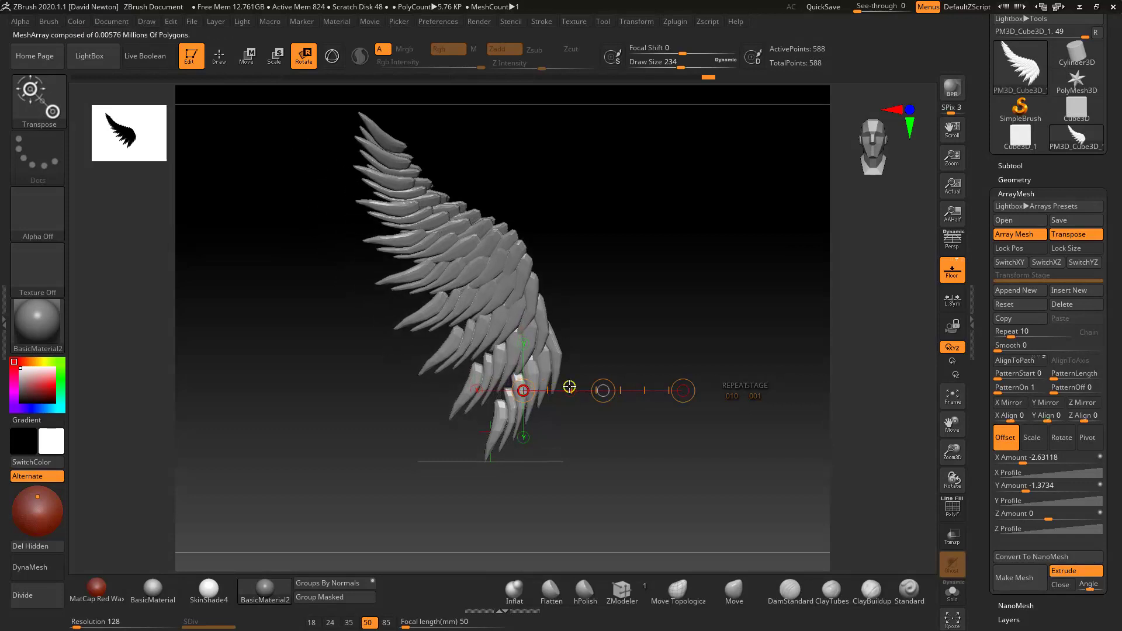
pyautogui.hotkey('ctrl', 'z')
pyautogui.hotkey('ctrl', 'z')
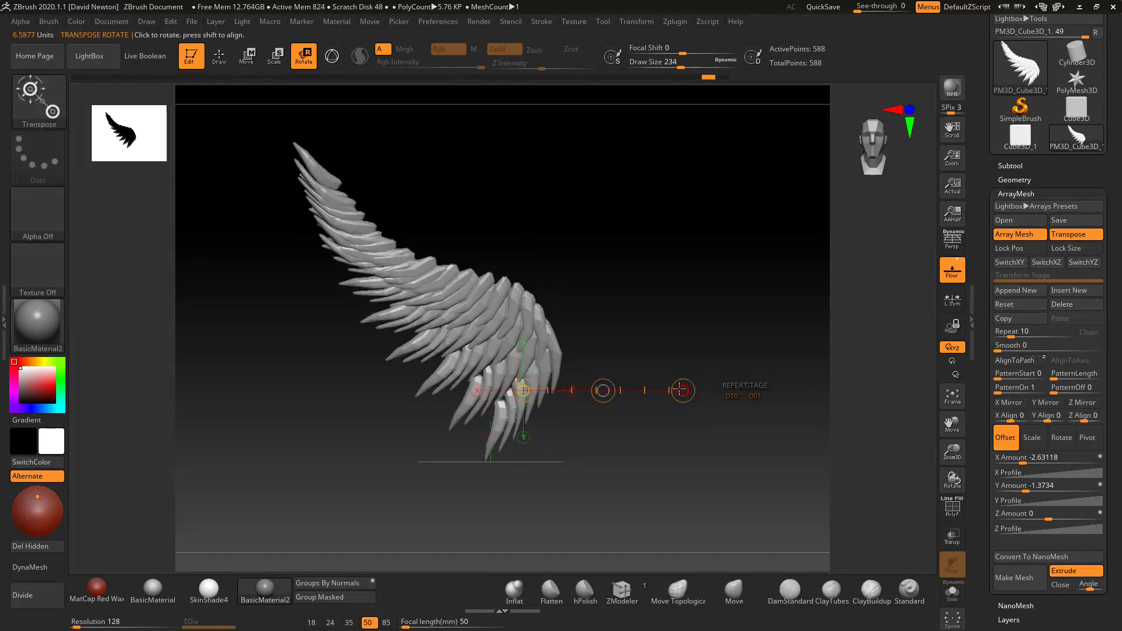
# Step: Fine-tune the wing's curve with a slight rotation from the outer end of the Transpose line
pyautogui.moveTo(683, 391)
pyautogui.mouseDown()
pyautogui.moveTo(656, 378)
pyautogui.moveTo(744, 396)
pyautogui.moveTo(728, 503)
pyautogui.moveTo(698, 405)
pyautogui.moveTo(660, 350)
pyautogui.moveTo(667, 396)
pyautogui.mouseUp()
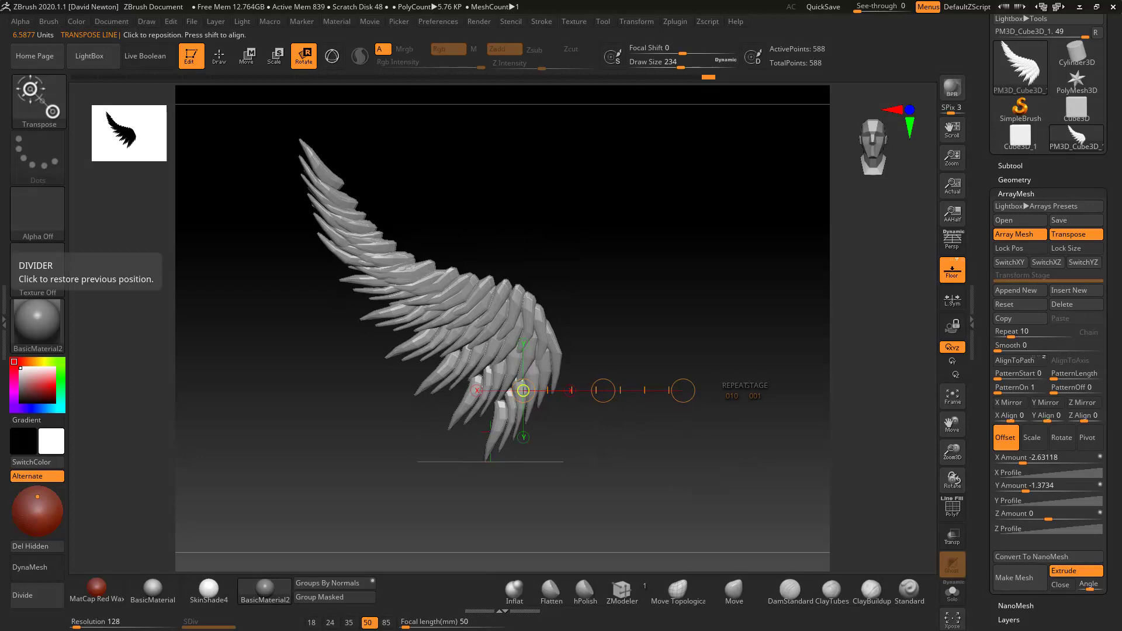
pyautogui.moveTo(518, 395); pyautogui.dragTo(512, 392)
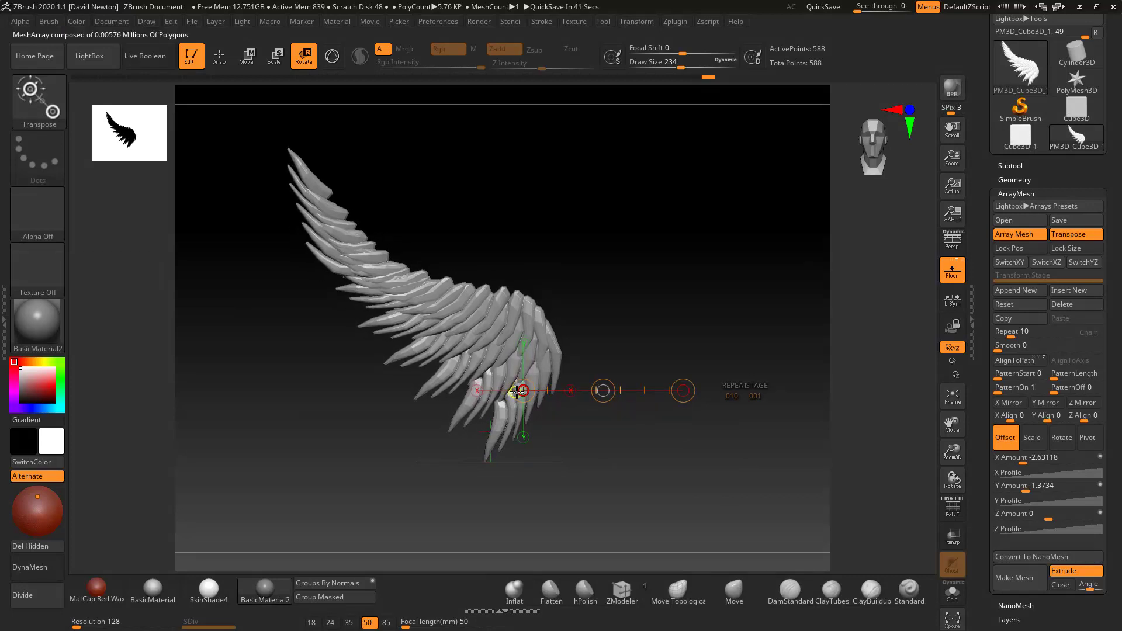
pyautogui.moveTo(524, 390); pyautogui.dragTo(524, 390)
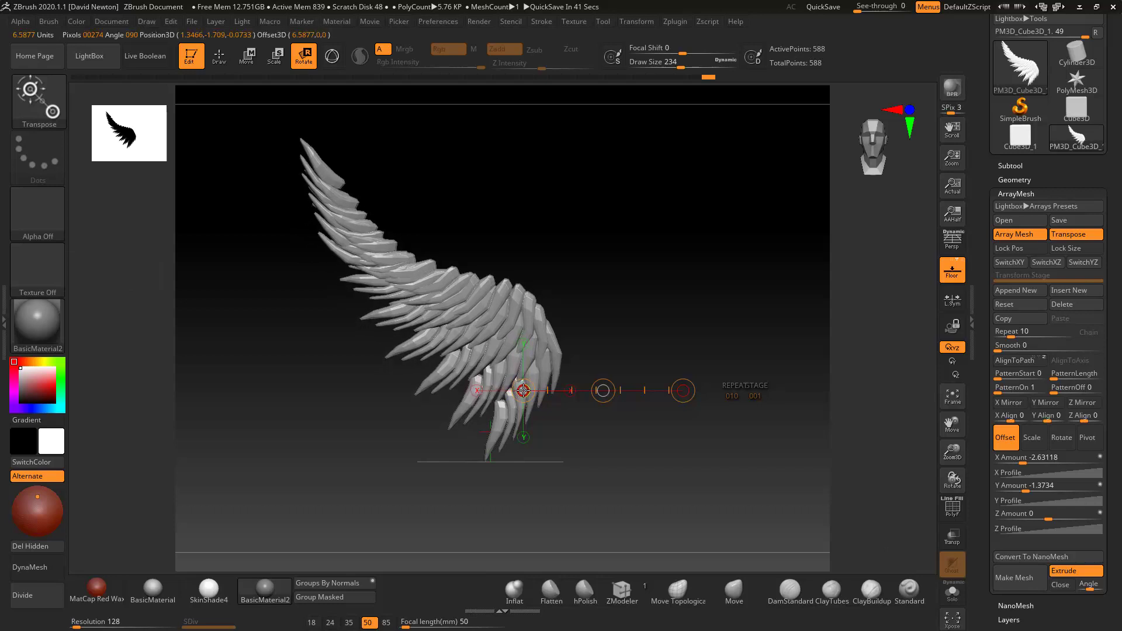
# Step: Move the array copies with the Transpose line to an offset of about -3.19 in X and -1.42 in Y
pyautogui.click(246, 55)
pyautogui.moveTo(524, 390); pyautogui.dragTo(525, 390)
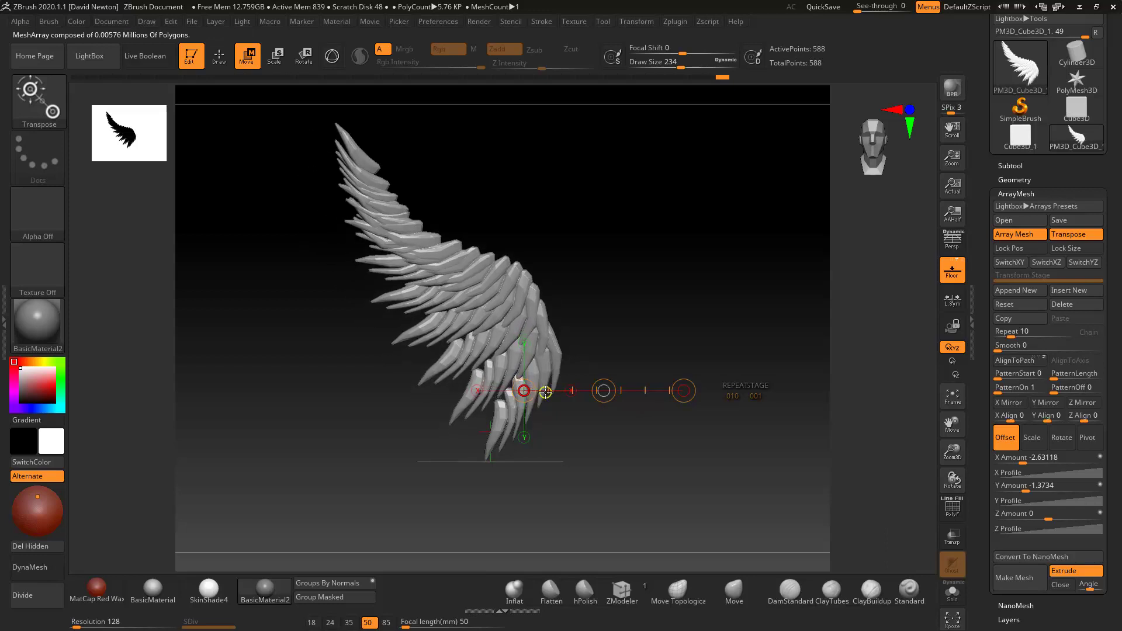
pyautogui.moveTo(549, 386); pyautogui.dragTo(557, 395)
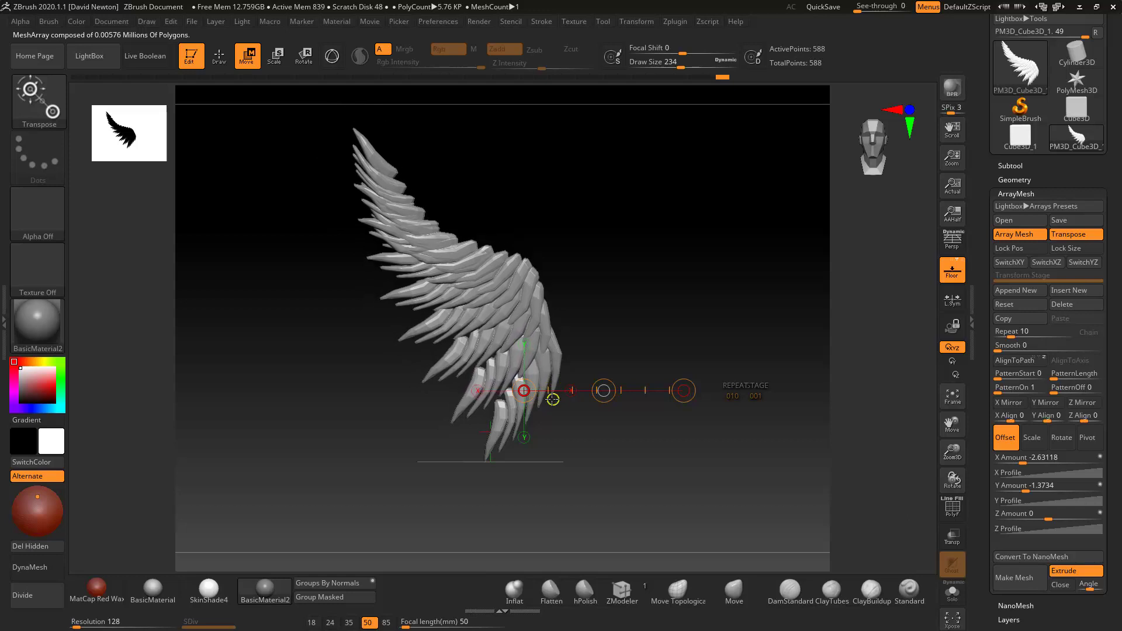
pyautogui.moveTo(540, 395); pyautogui.dragTo(541, 395)
pyautogui.moveTo(621, 396); pyautogui.dragTo(614, 396)
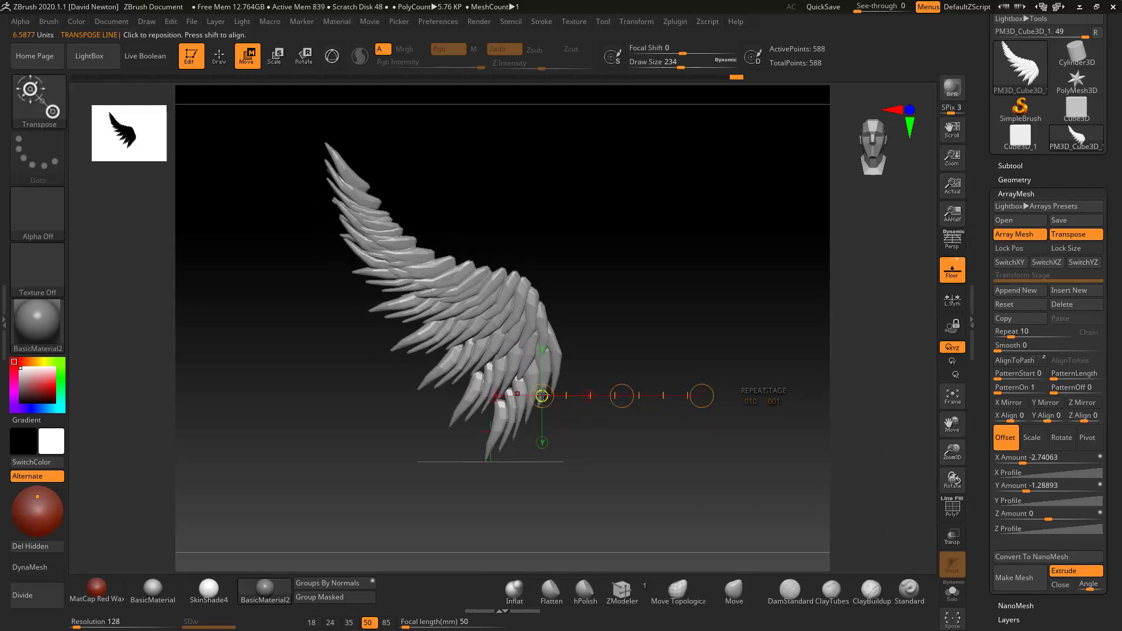
pyautogui.moveTo(621, 396)
pyautogui.mouseDown()
pyautogui.moveTo(586, 387)
pyautogui.moveTo(557, 361)
pyautogui.moveTo(579, 367)
pyautogui.moveTo(578, 355)
pyautogui.moveTo(586, 376)
pyautogui.mouseUp()
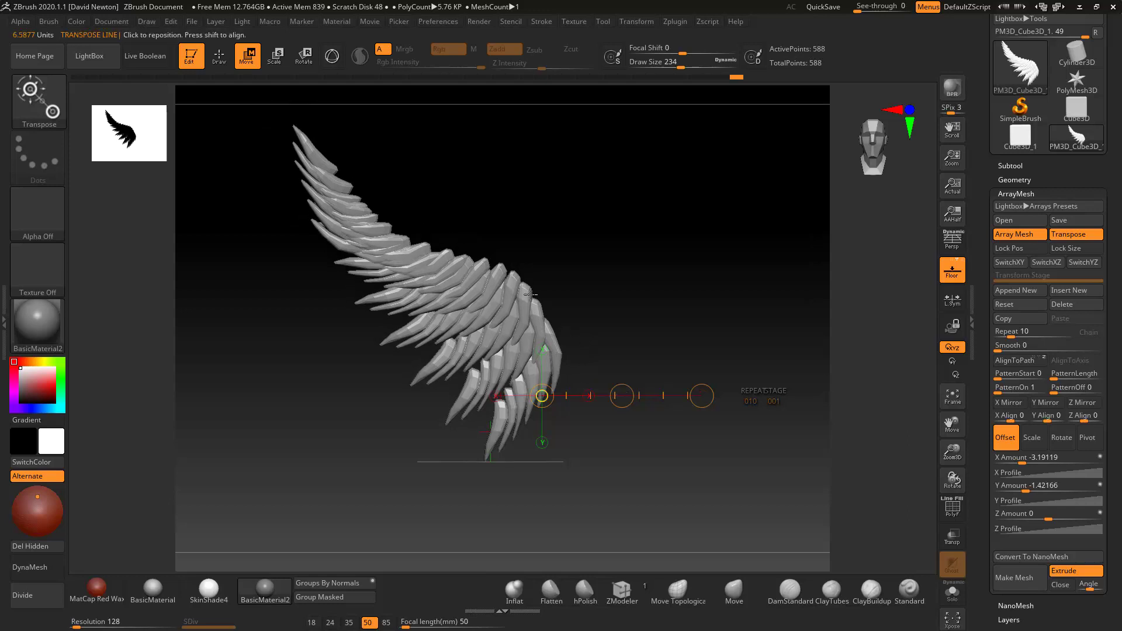
# Step: Redraw the Transpose line vertically, adjust the array offset to about -3.07 in X and -1.42 in Y, and set the repeat count to 15
pyautogui.moveTo(486, 276); pyautogui.dragTo(662, 278)
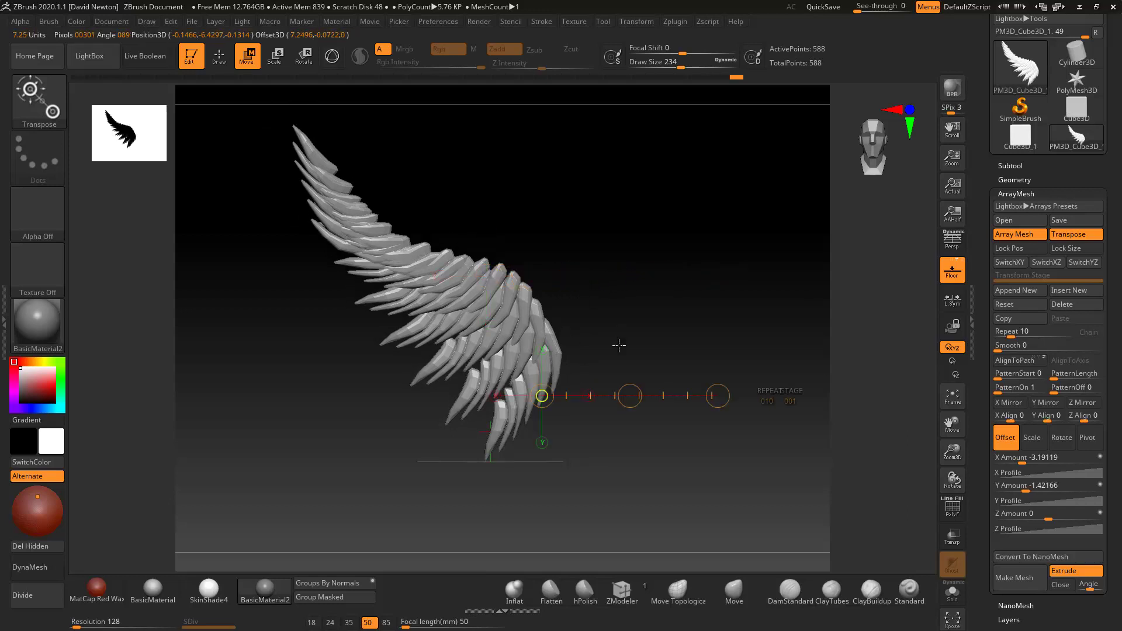
pyautogui.moveTo(514, 283)
pyautogui.mouseDown()
pyautogui.moveTo(689, 280)
pyautogui.moveTo(611, 282)
pyautogui.mouseUp()
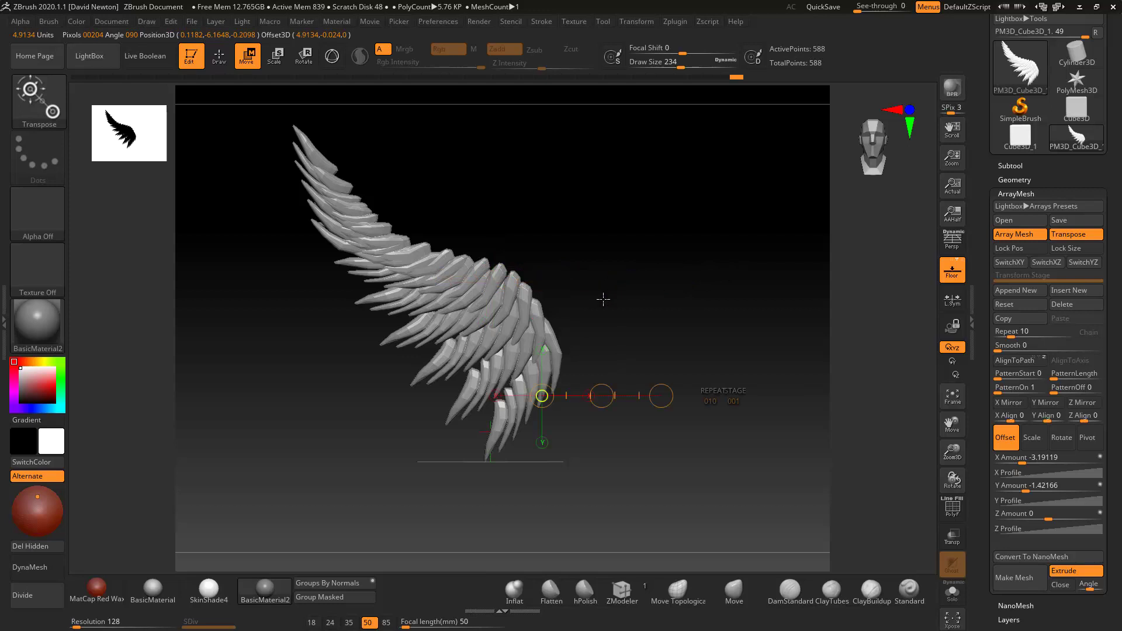
pyautogui.click(536, 287)
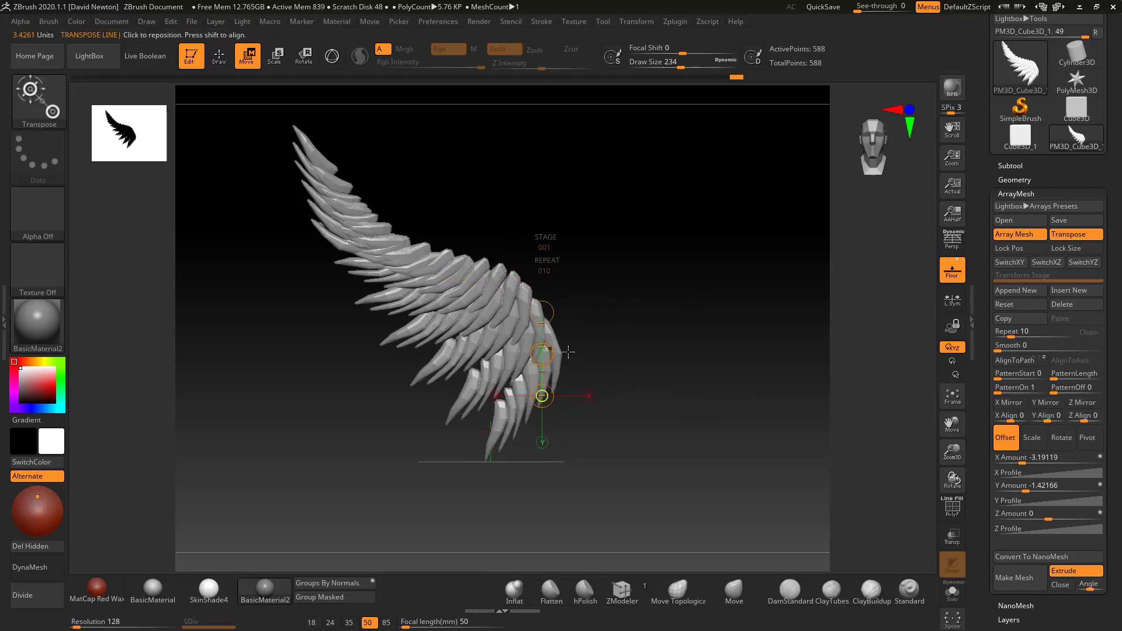
pyautogui.moveTo(541, 354)
pyautogui.mouseDown()
pyautogui.moveTo(541, 338)
pyautogui.moveTo(543, 353)
pyautogui.mouseUp()
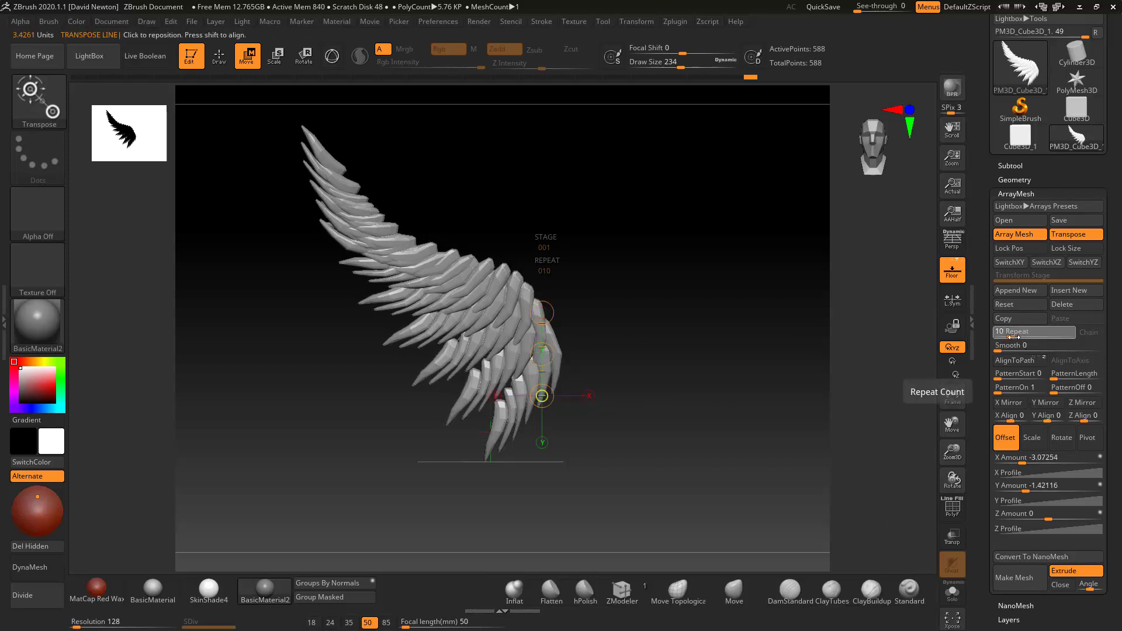
pyautogui.moveTo(1017, 339); pyautogui.dragTo(1015, 337)
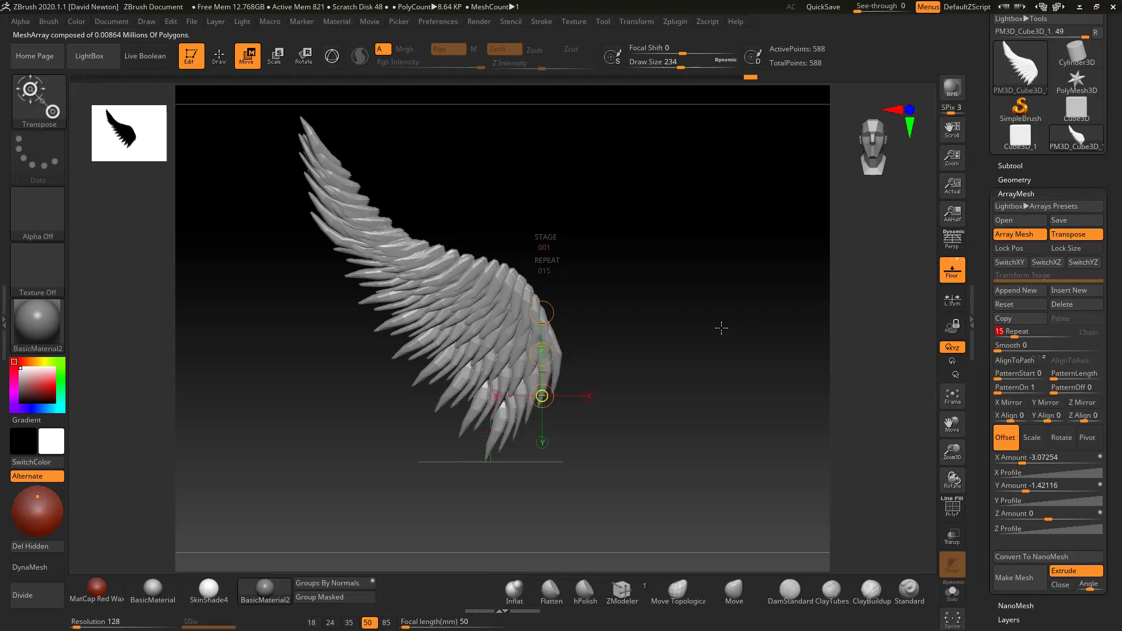
# Step: Tighten the wing's array spacing with a horizontal Transpose line to an offset of about -2.63 in X and -1.22 in Y
pyautogui.click(589, 396)
pyautogui.moveTo(583, 395); pyautogui.dragTo(619, 425)
pyautogui.moveTo(775, 471)
pyautogui.mouseDown()
pyautogui.moveTo(722, 468)
pyautogui.moveTo(792, 470)
pyautogui.mouseUp()
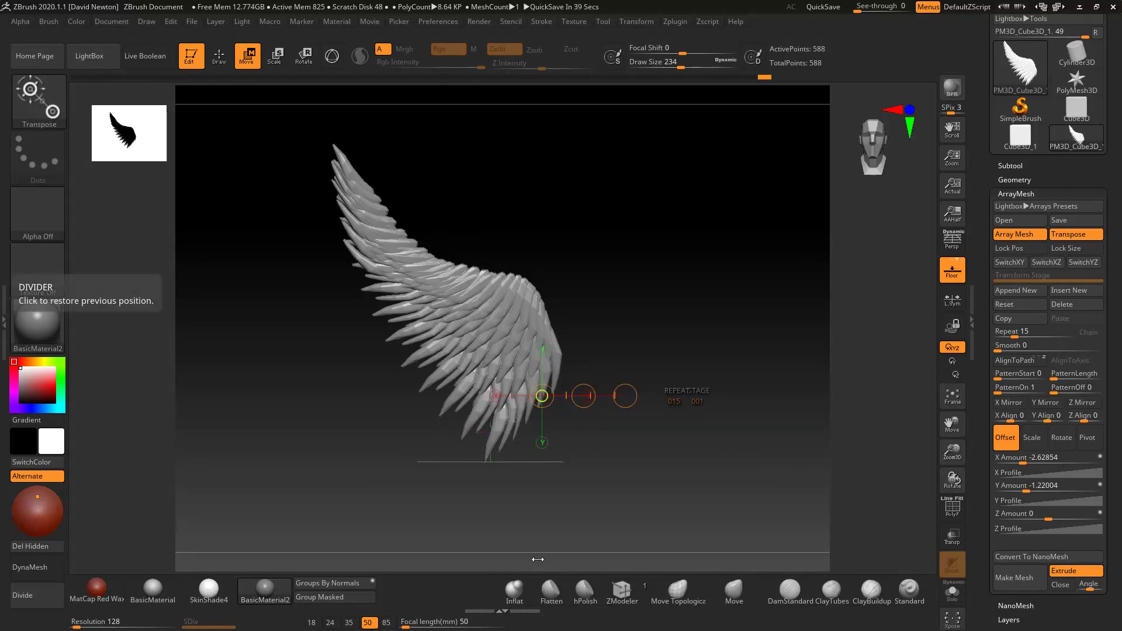
# Step: Return to Draw mode and set the wing array's repeat count to 17
pyautogui.click(220, 57)
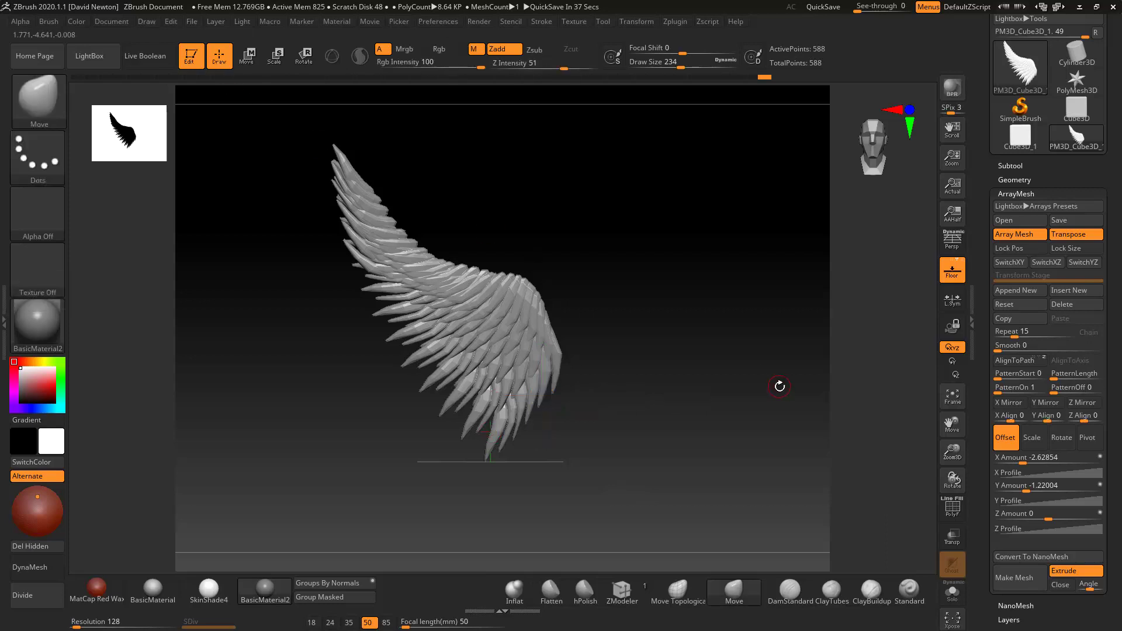
pyautogui.scroll(-2, 1119, 460)
pyautogui.click(1013, 298)
pyautogui.press('Return')
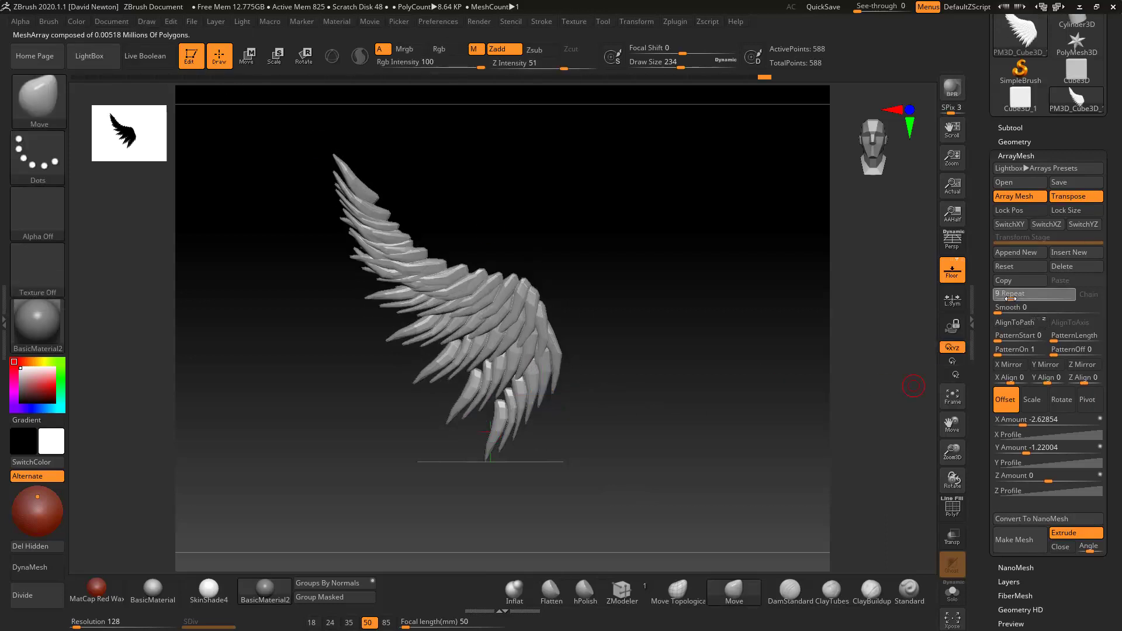
pyautogui.moveTo(1016, 298); pyautogui.dragTo(1015, 298)
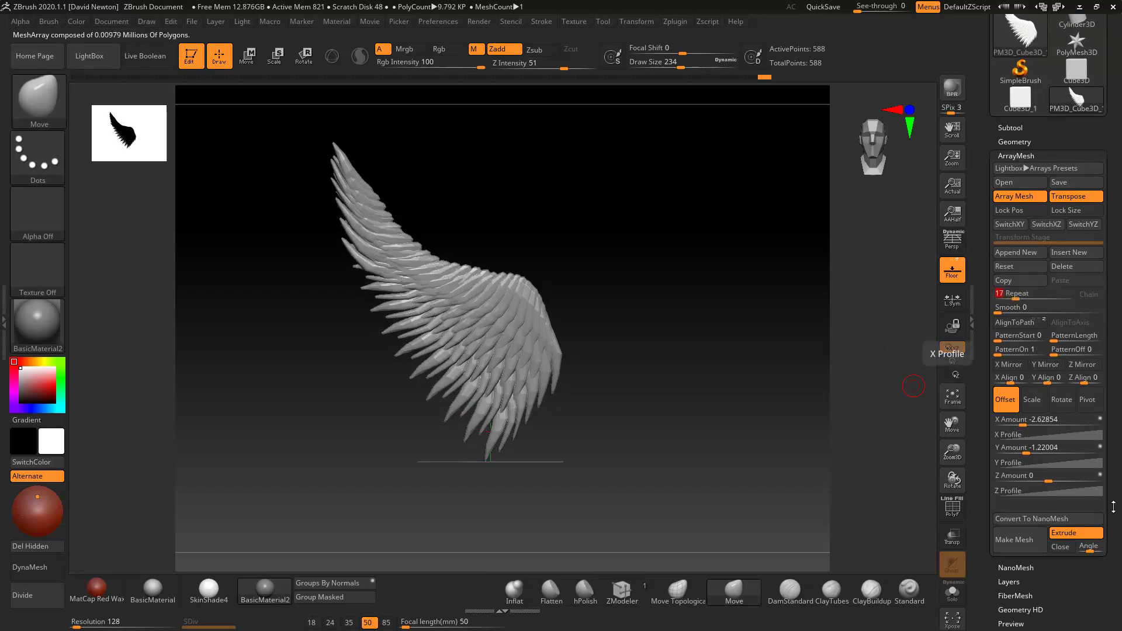
# Step: Convert the wing array into a real mesh and subdivide it twice, up to subdivision level 3
pyautogui.click(1014, 540)
pyautogui.moveTo(625, 374)
pyautogui.mouseDown()
pyautogui.moveTo(661, 391)
pyautogui.moveTo(646, 368)
pyautogui.moveTo(643, 377)
pyautogui.mouseUp()
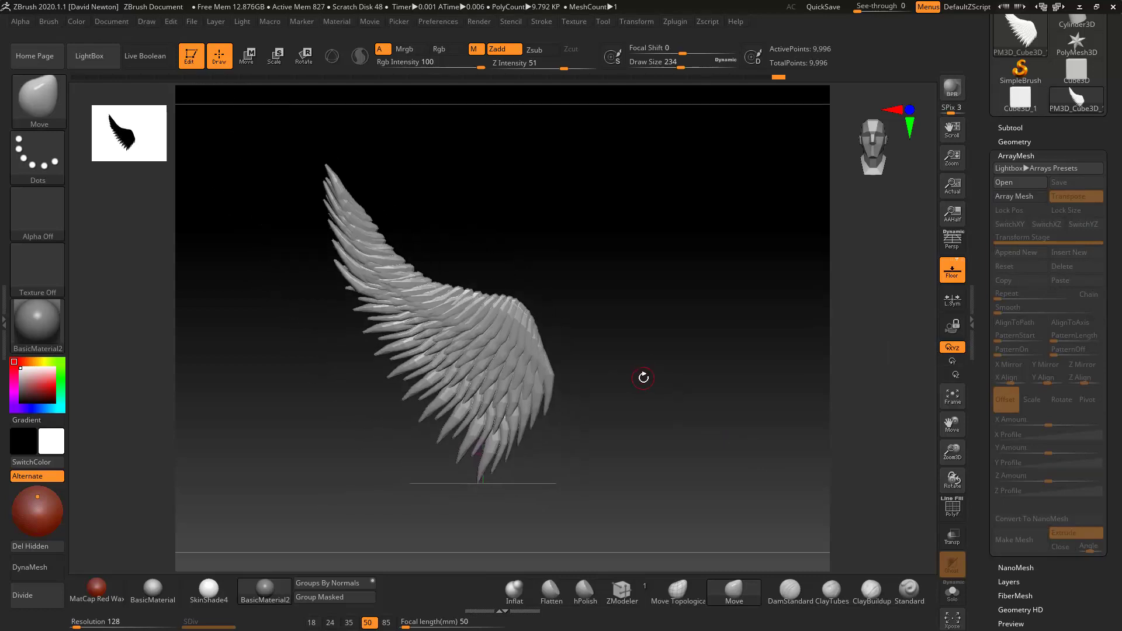
pyautogui.press('ctrl')
pyautogui.hotkey('ctrl', 'd')
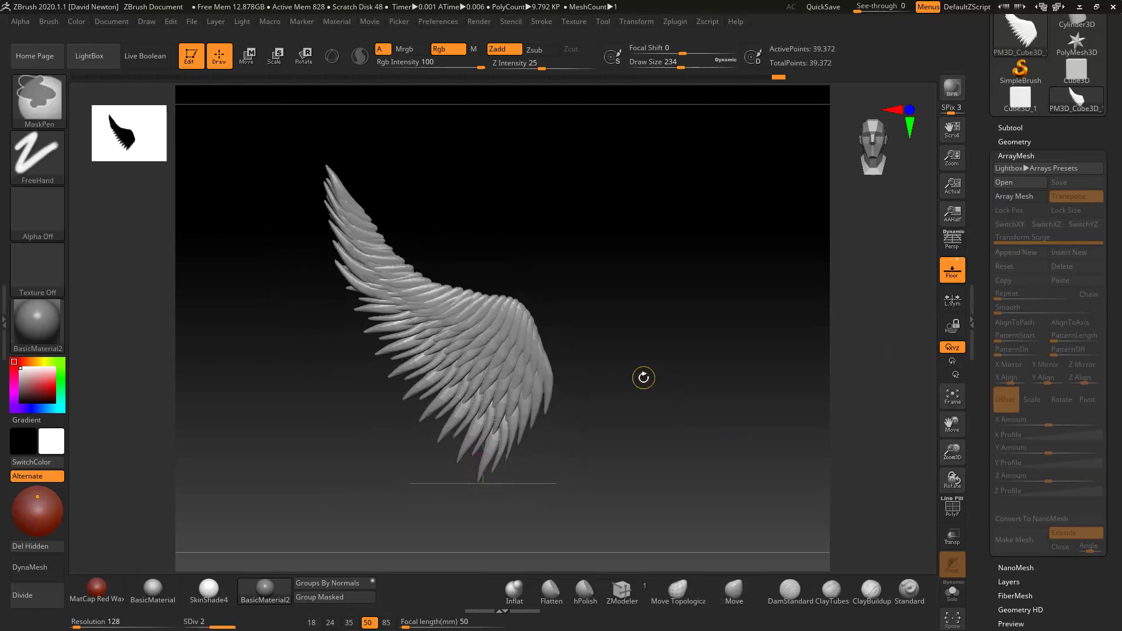
pyautogui.hotkey('ctrl', 'd')
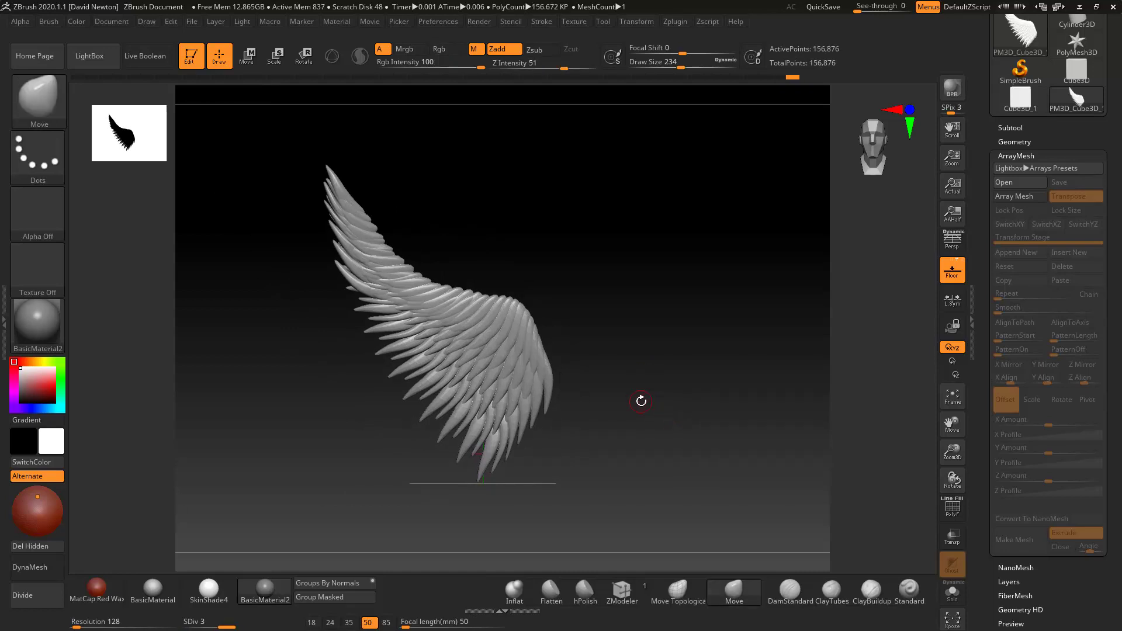
# Step: Mirror the wing across the X axis with SubTool Master, merging the result into one SubTool
pyautogui.click(679, 22)
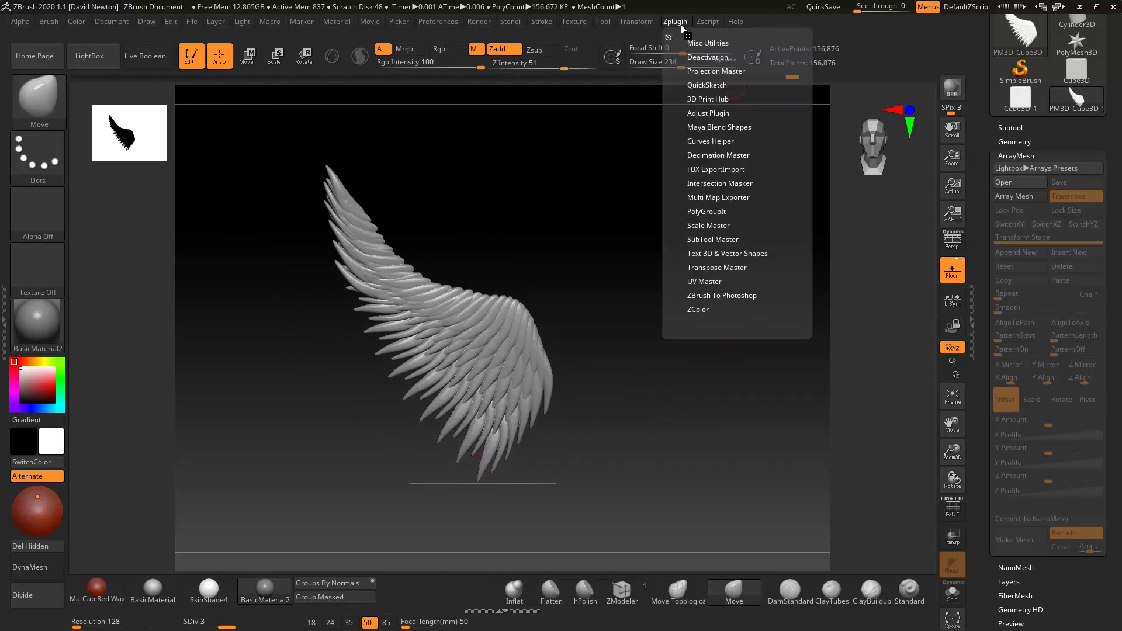
pyautogui.click(705, 239)
pyautogui.click(750, 294)
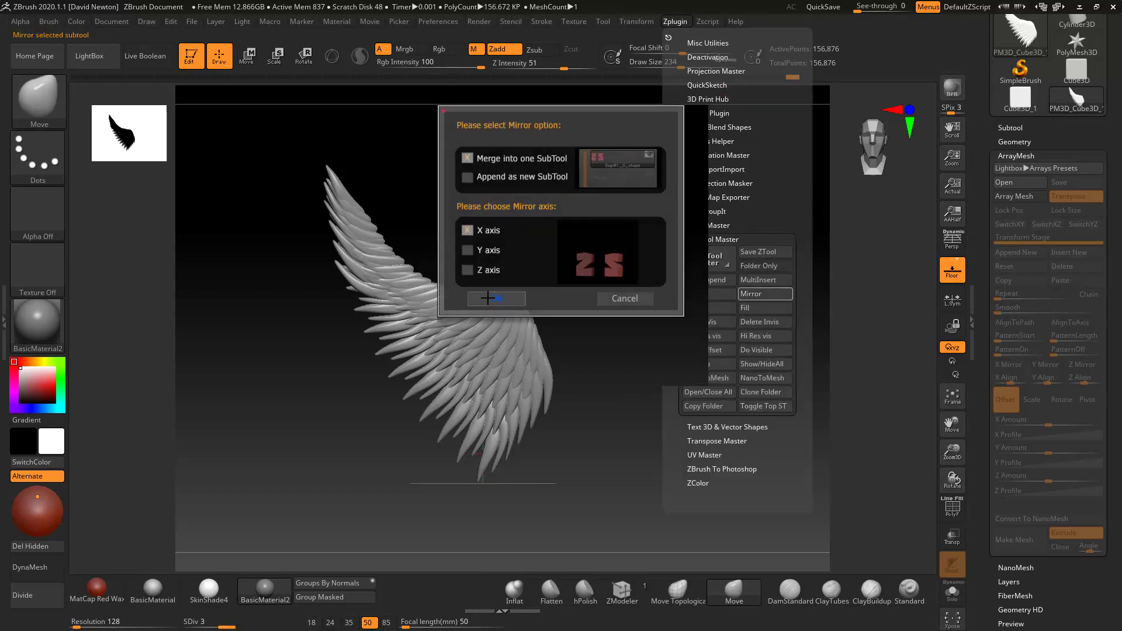
pyautogui.click(496, 300)
# Step: Try moving the merged wings sideways with the gizmo, and undo both that move and the mirroring
pyautogui.click(245, 59)
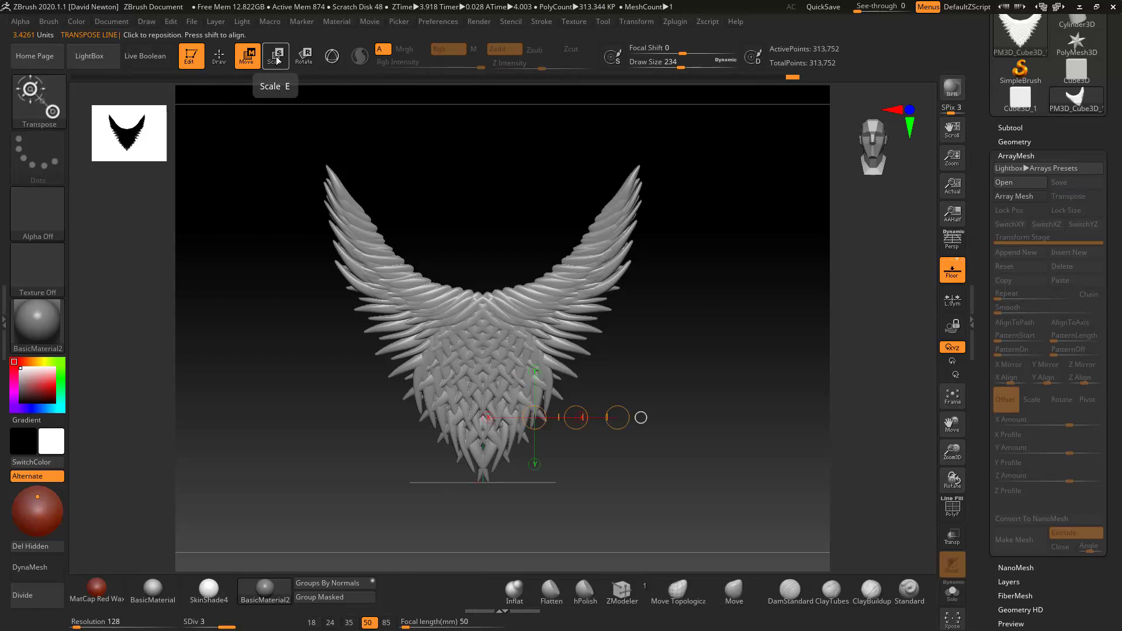
pyautogui.click(332, 56)
pyautogui.moveTo(414, 448); pyautogui.dragTo(439, 447)
pyautogui.hotkey('ctrl', 'z')
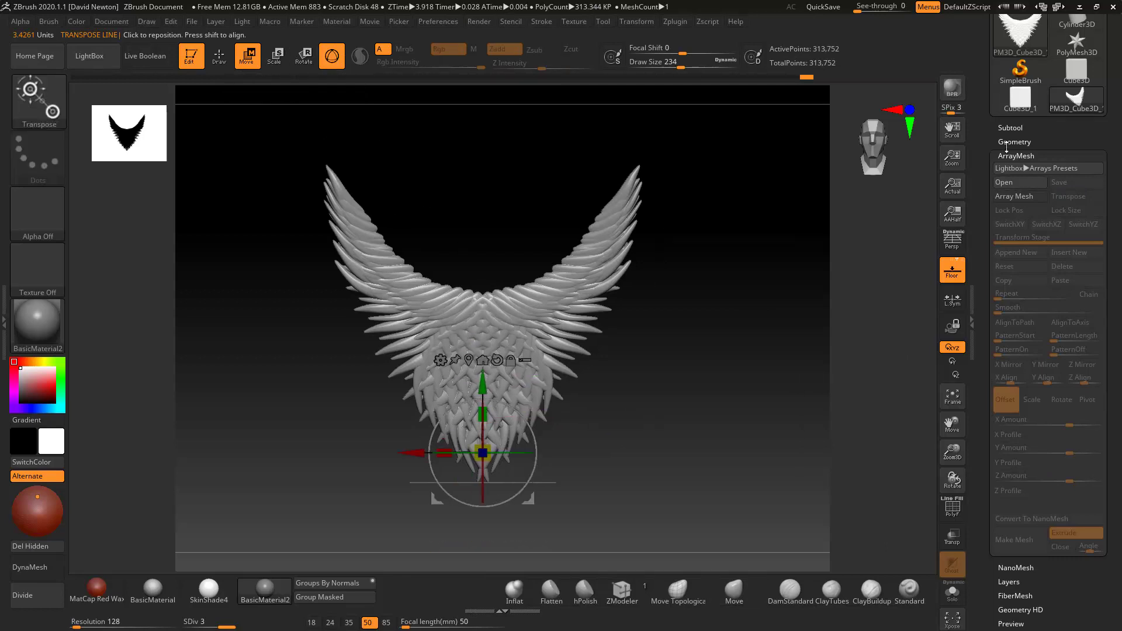
pyautogui.click(1010, 128)
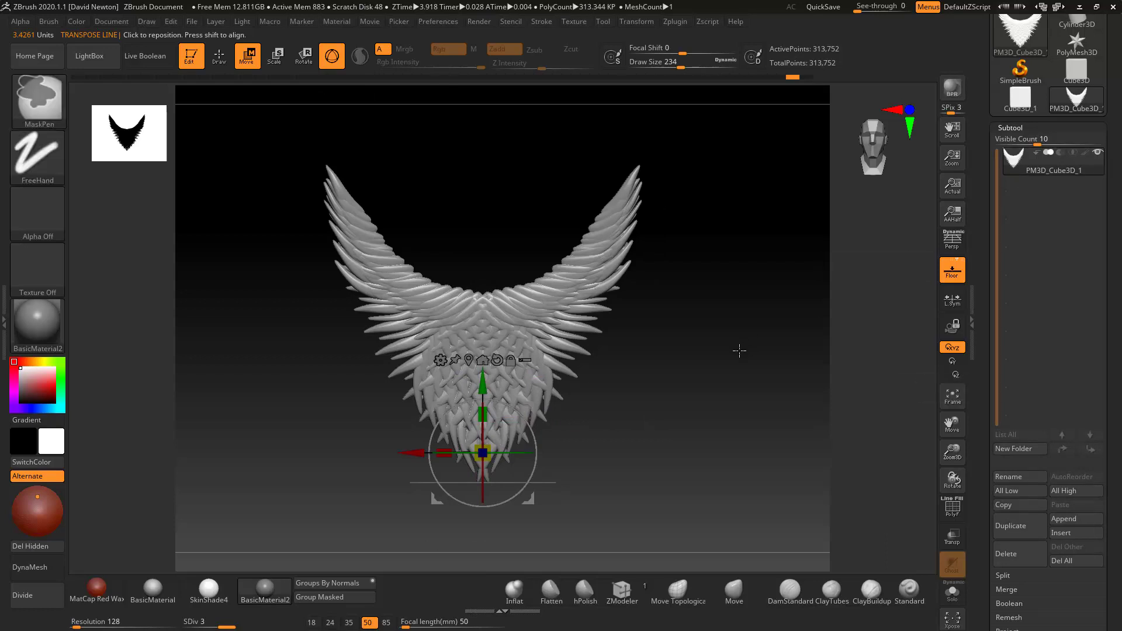
pyautogui.hotkey('ctrl', 'z')
# Step: Mirror the wing across the X axis with SubTool Master, appending the copy as a new SubTool
pyautogui.click(676, 24)
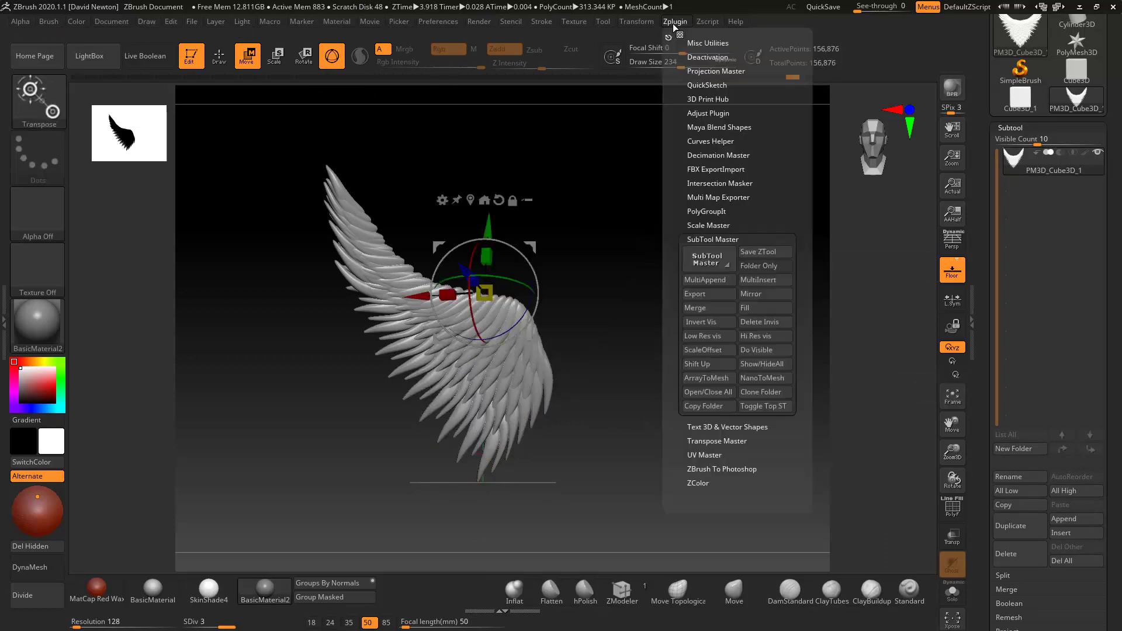
pyautogui.click(753, 294)
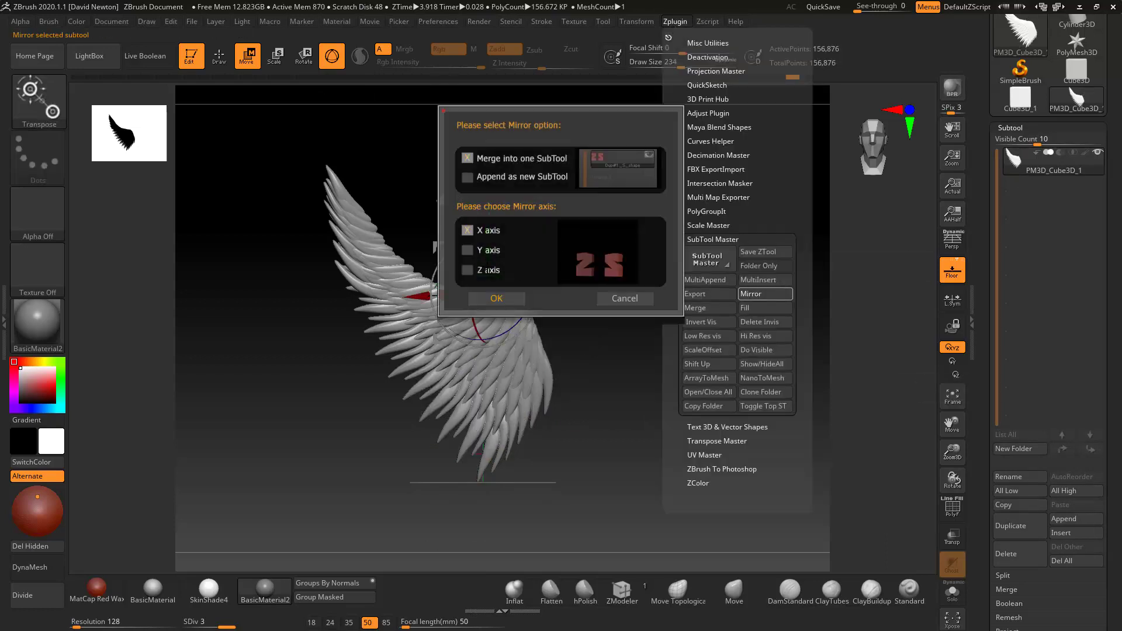
pyautogui.click(467, 177)
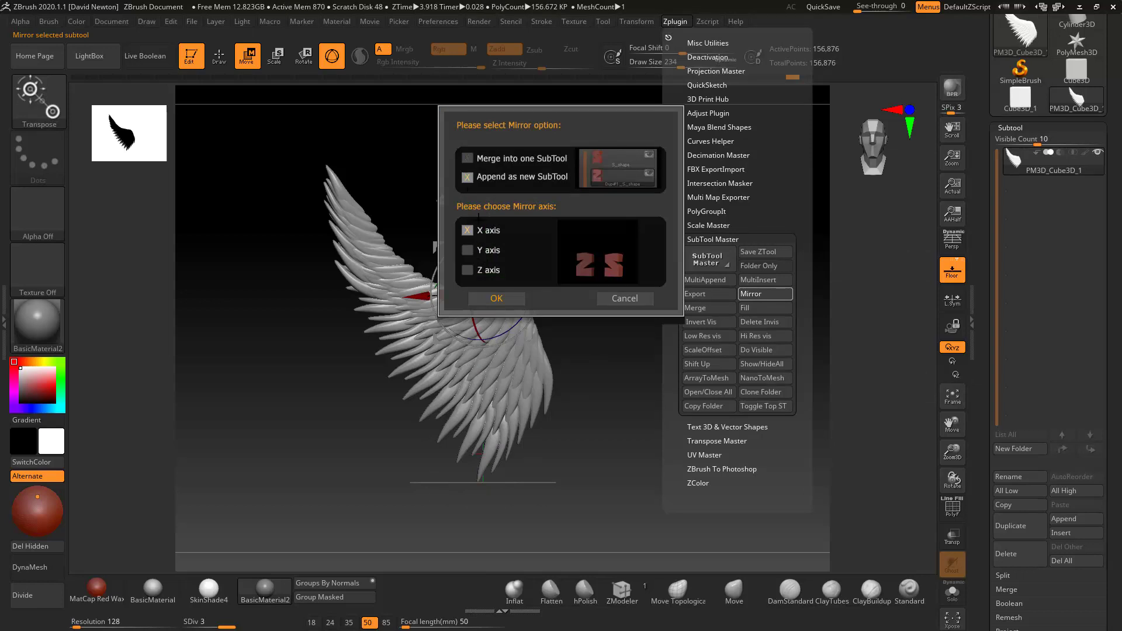
pyautogui.click(496, 298)
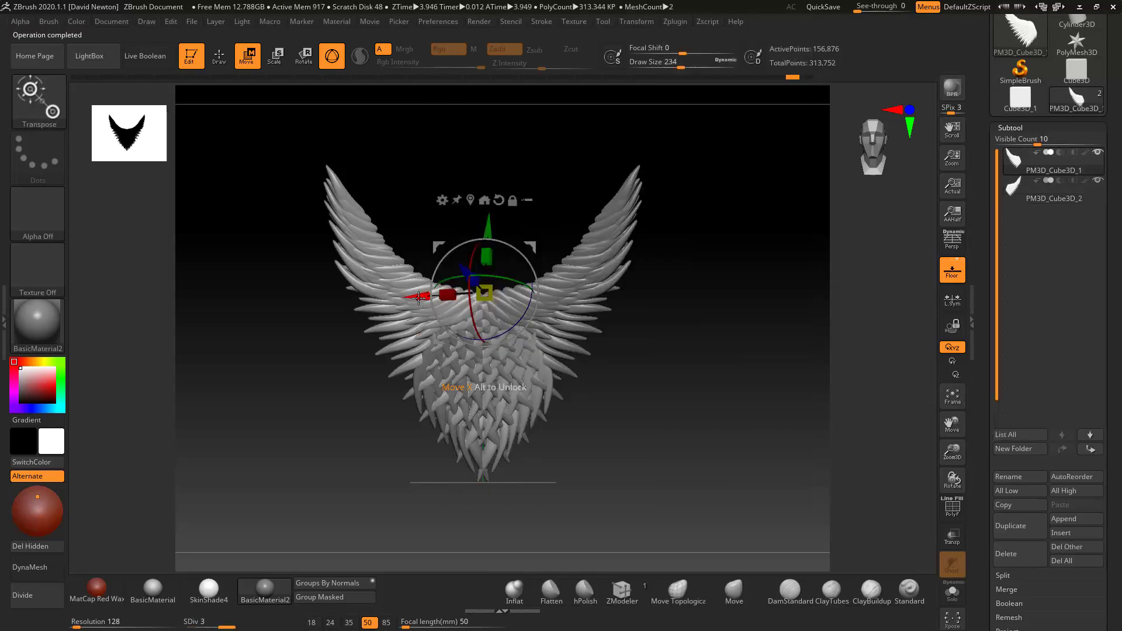
# Step: Move the original wing sideways away from its mirrored copy and rotate it slightly outward with the gizmo
pyautogui.click(513, 202)
pyautogui.click(498, 201)
pyautogui.click(512, 201)
pyautogui.moveTo(416, 294); pyautogui.dragTo(268, 291)
pyautogui.moveTo(379, 263); pyautogui.dragTo(396, 277)
# Step: Delete the mirrored wing SubTool and mirror the repositioned wing across the X axis as a new SubTool
pyautogui.click(1014, 196)
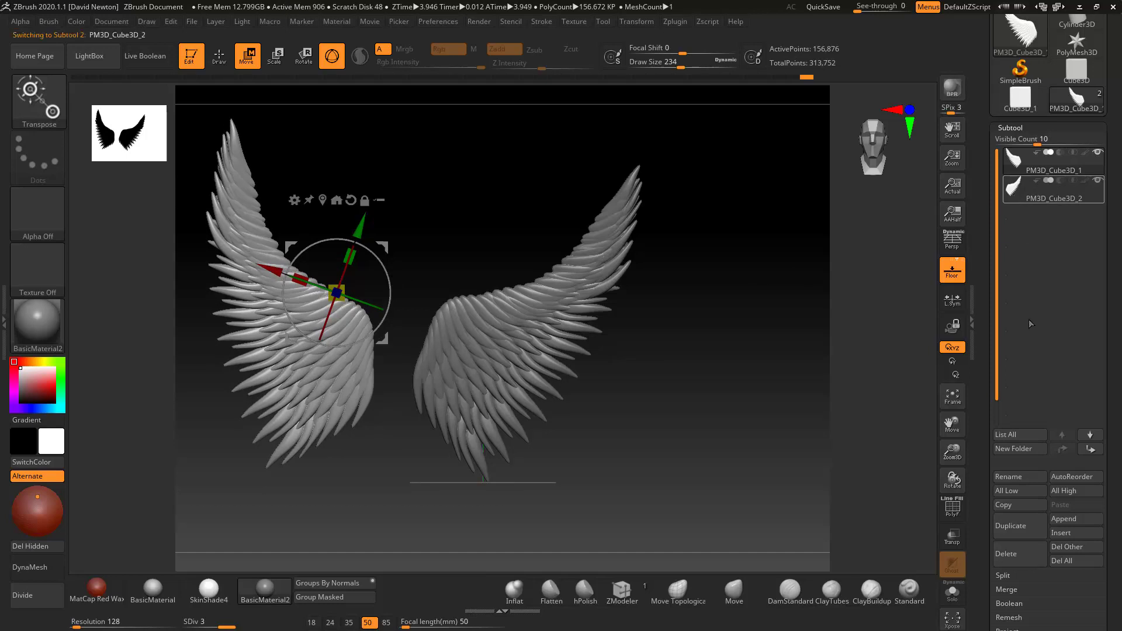
pyautogui.click(1011, 554)
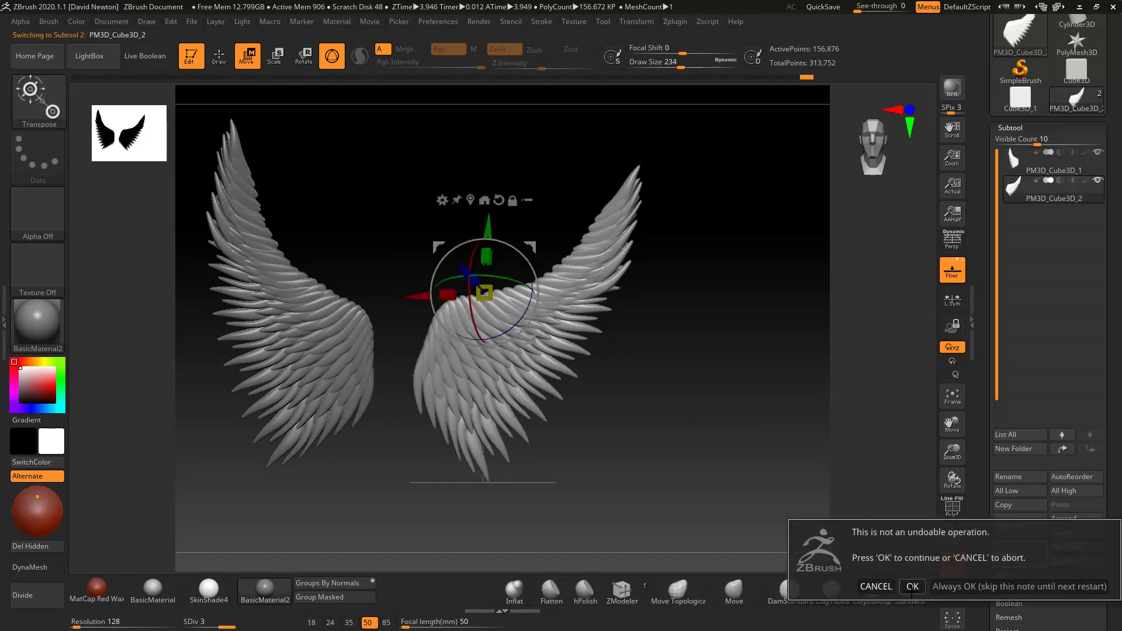
pyautogui.click(912, 586)
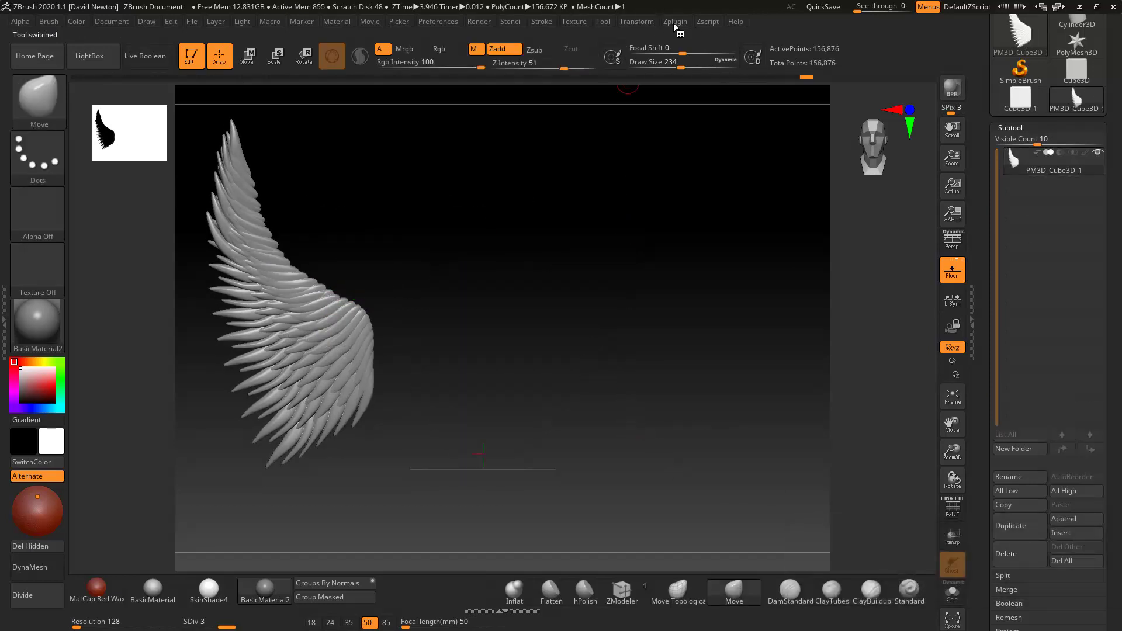
pyautogui.click(674, 24)
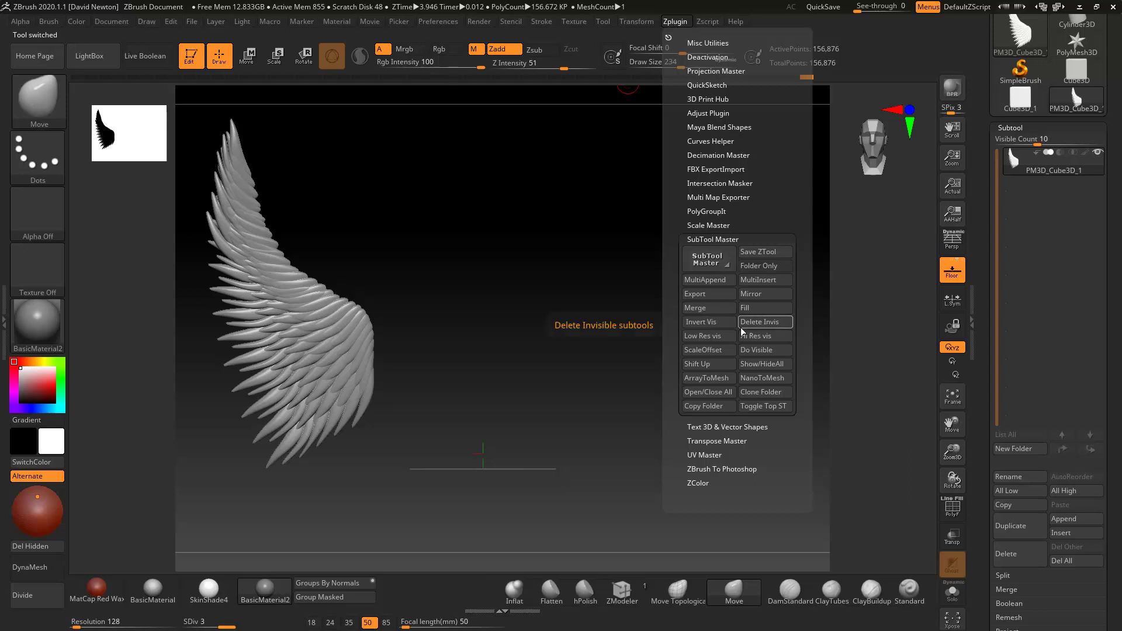
pyautogui.click(760, 297)
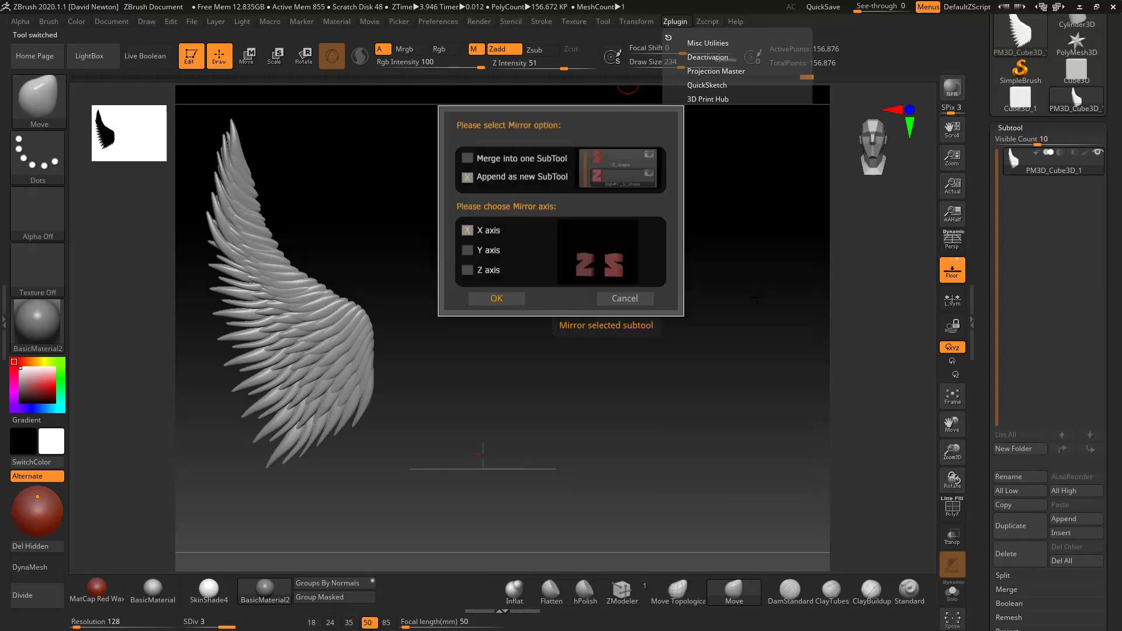
pyautogui.click(496, 298)
# Step: Reset the gizmo's orientation and move the original wing straight inward, closer to the centre
pyautogui.press('w')
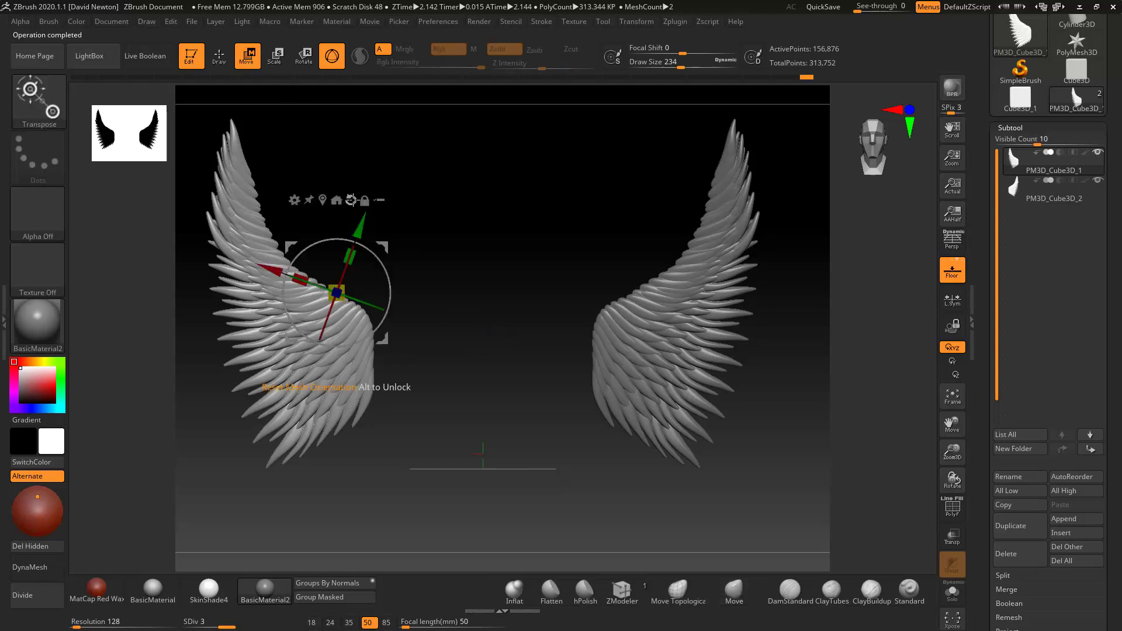
pyautogui.click(351, 200)
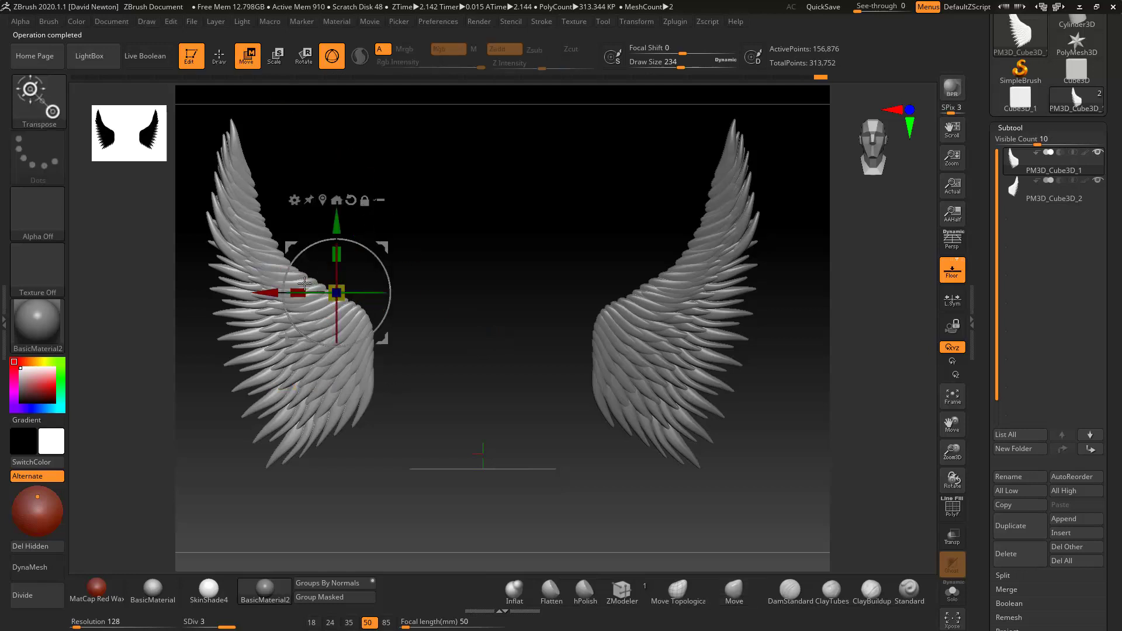
pyautogui.moveTo(275, 293); pyautogui.dragTo(288, 293)
pyautogui.moveTo(334, 299); pyautogui.dragTo(373, 299)
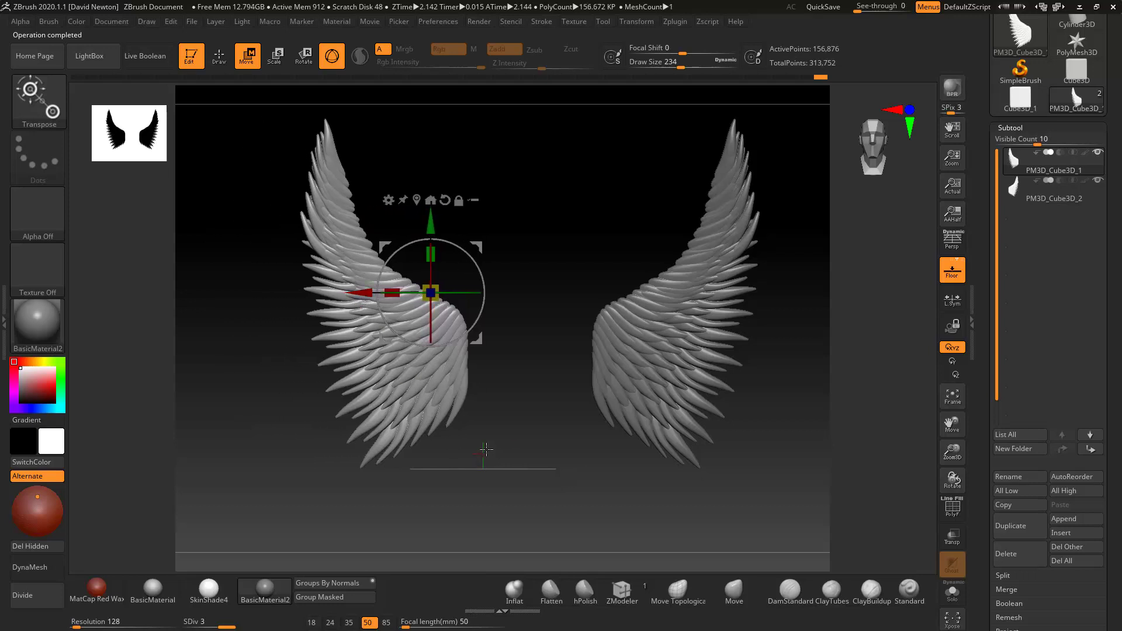
# Step: Replace the outdated mirrored SubTool: delete it and append a fresh X-axis mirror of the moved wing
pyautogui.click(1017, 196)
pyautogui.click(1017, 555)
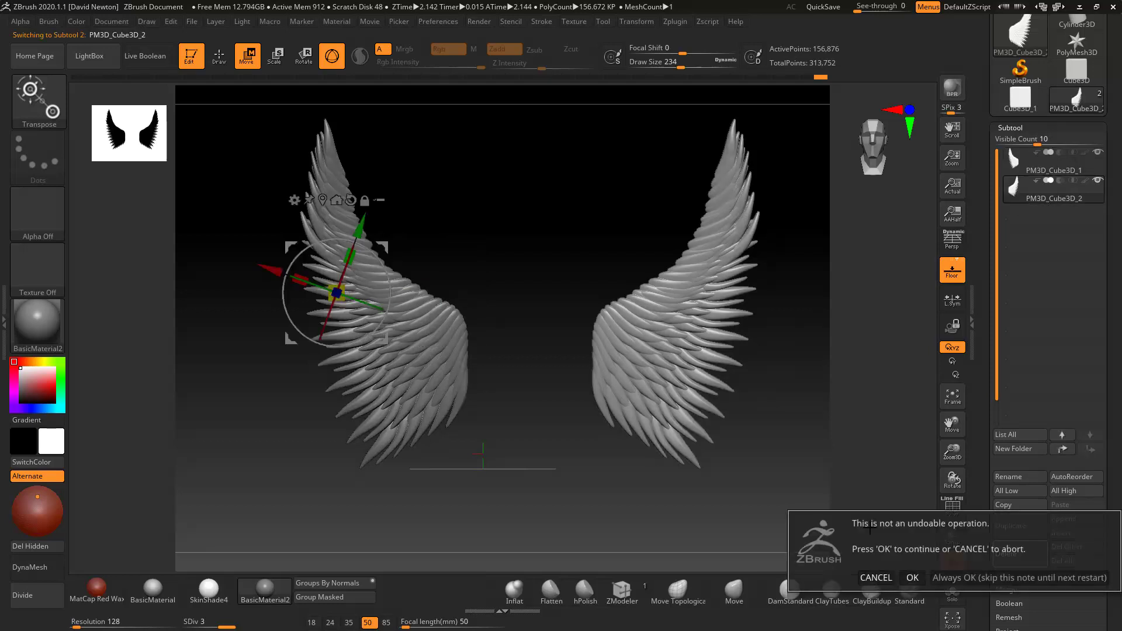
pyautogui.click(911, 577)
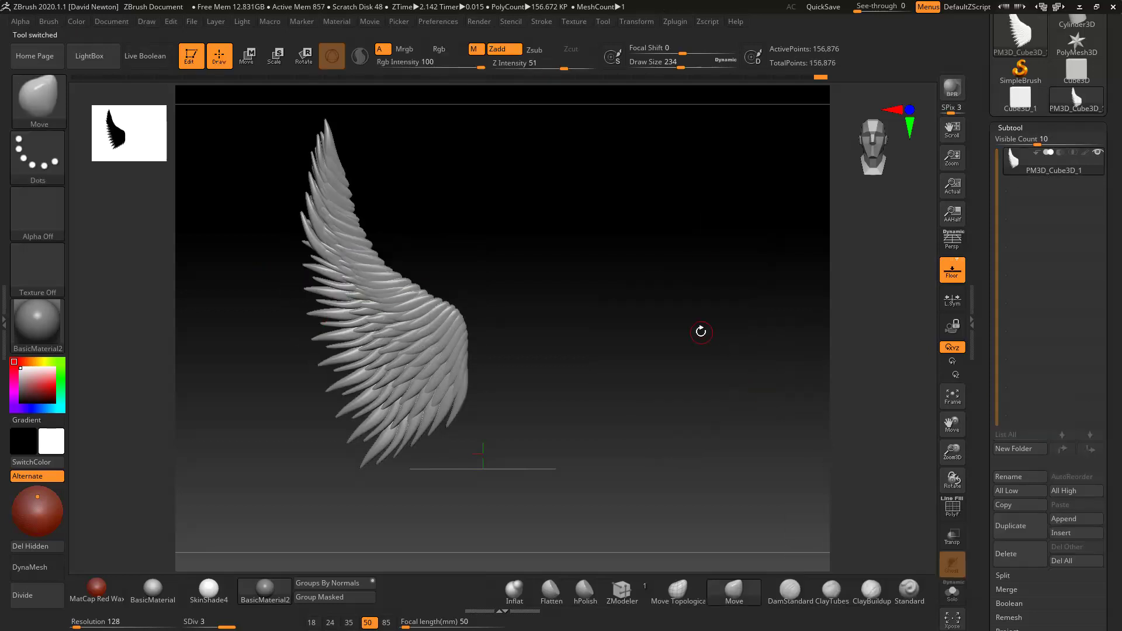
pyautogui.click(670, 24)
pyautogui.click(766, 296)
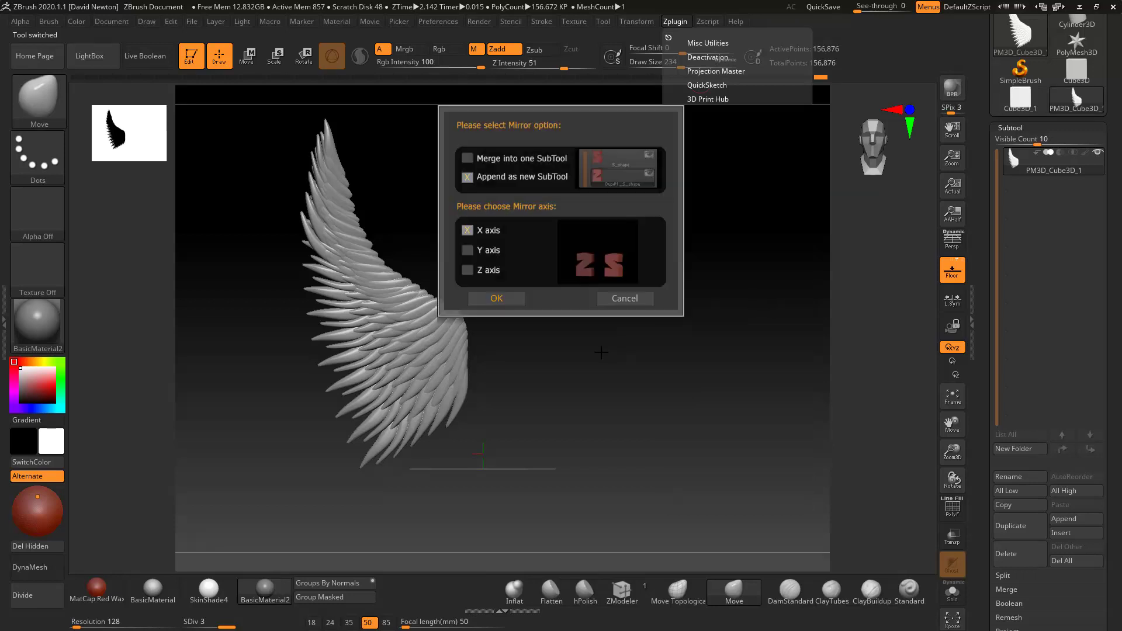
pyautogui.click(492, 299)
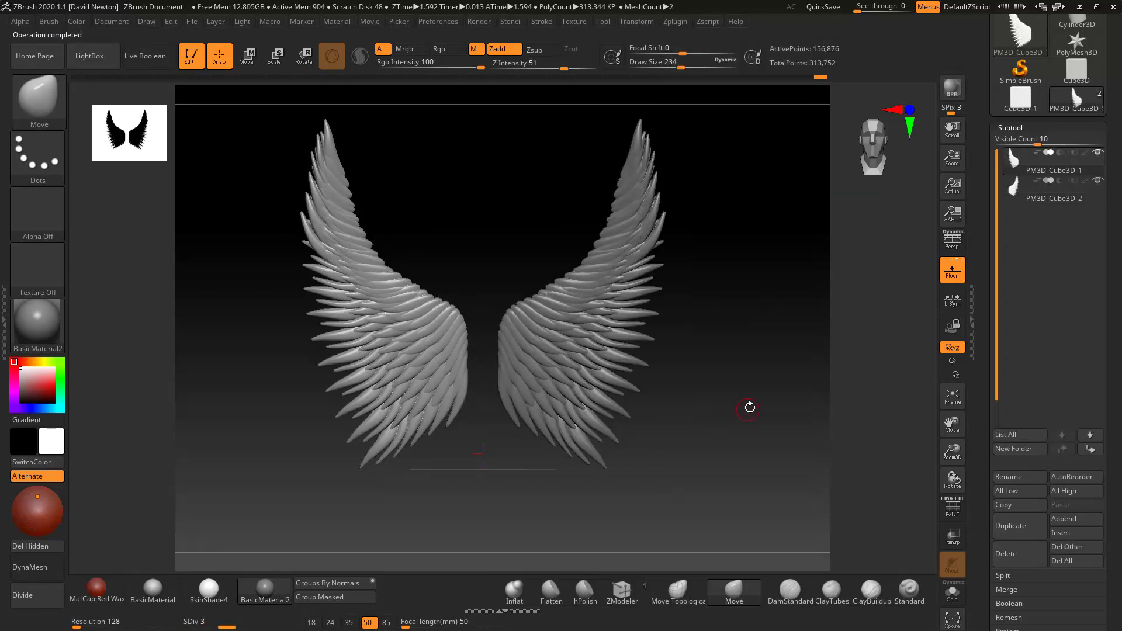
# Step: Merge the original wing down with its mirrored copy into a single SubTool
pyautogui.keyDown('ctrl'); pyautogui.moveTo(760, 376); pyautogui.dragTo(823, 324, button='right'); pyautogui.keyUp('ctrl')
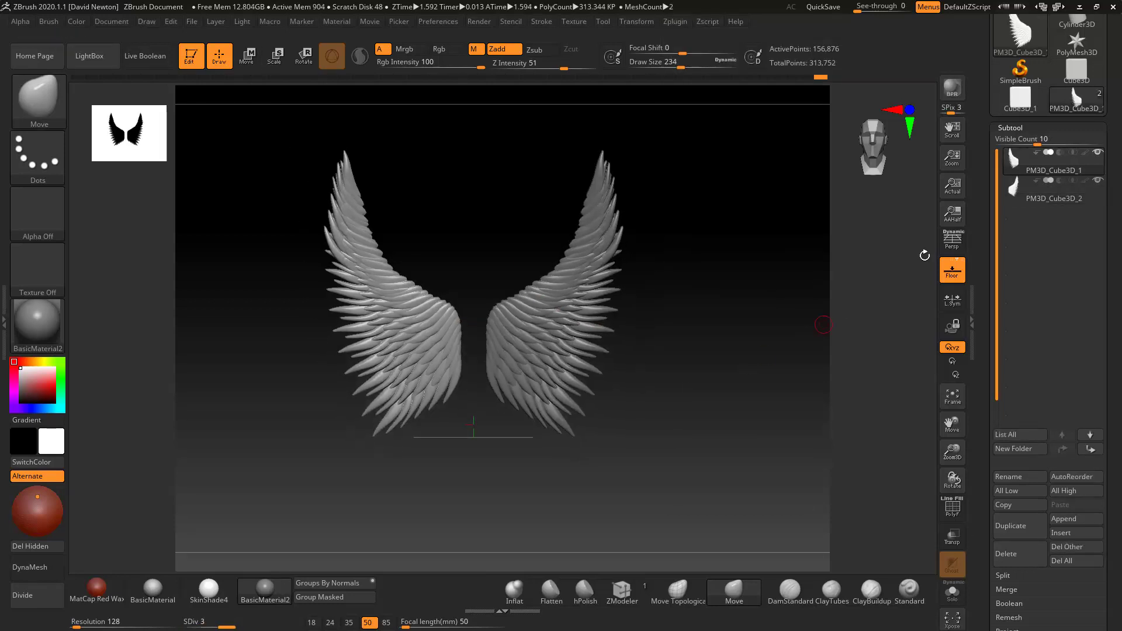
pyautogui.click(1010, 589)
pyautogui.click(1009, 603)
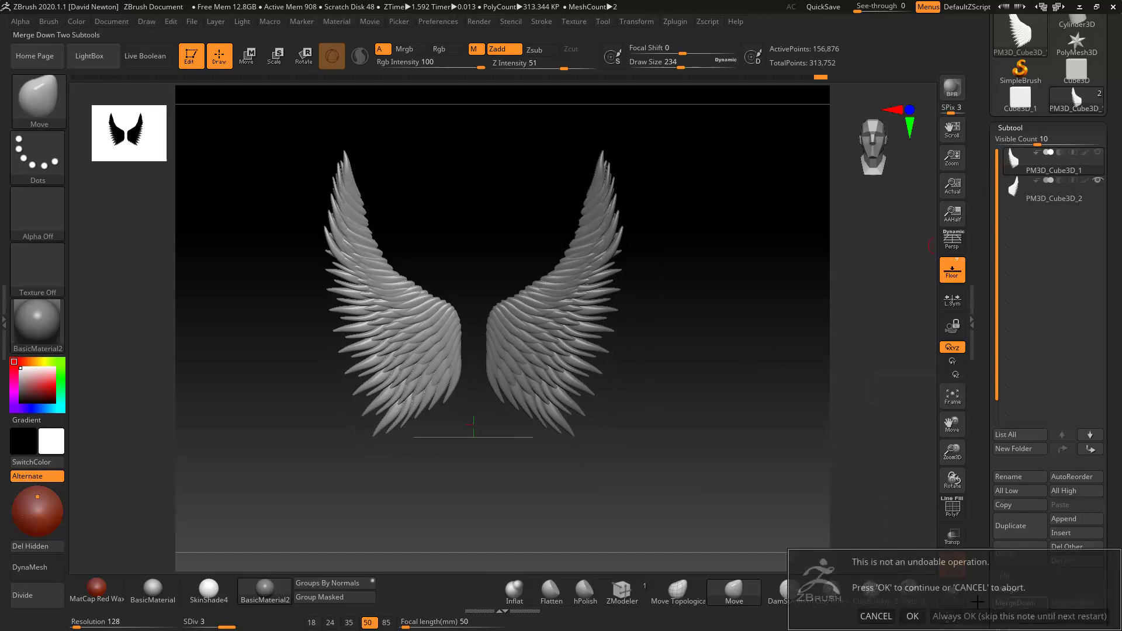
pyautogui.click(914, 615)
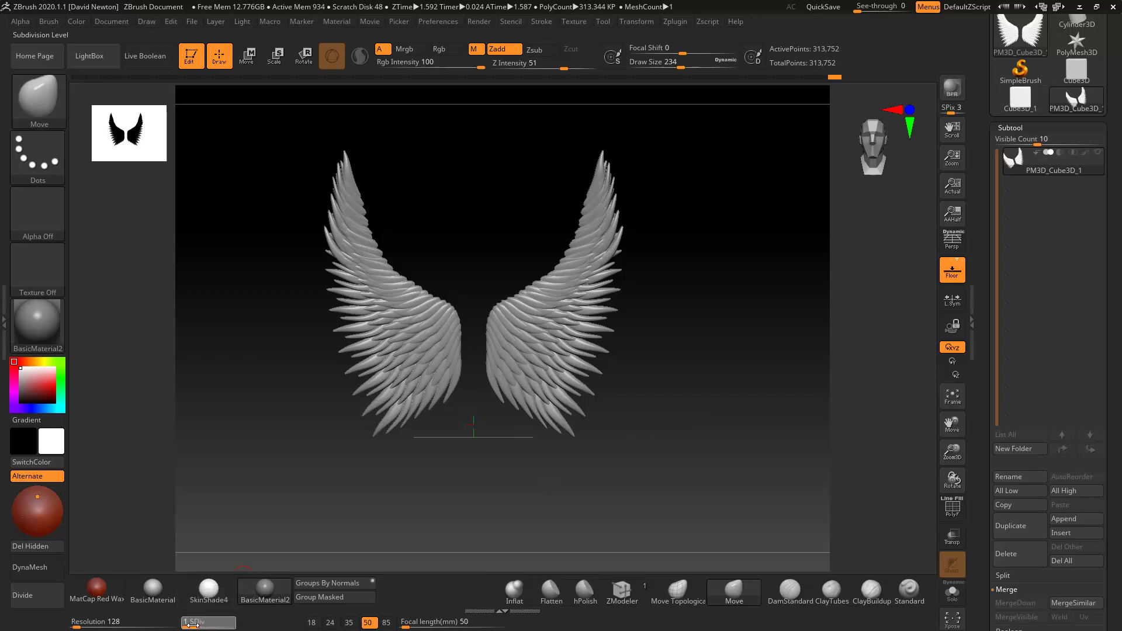
# Step: Check the merged wings at subdivision level 1 and return them to level 3
pyautogui.moveTo(225, 625); pyautogui.dragTo(189, 624)
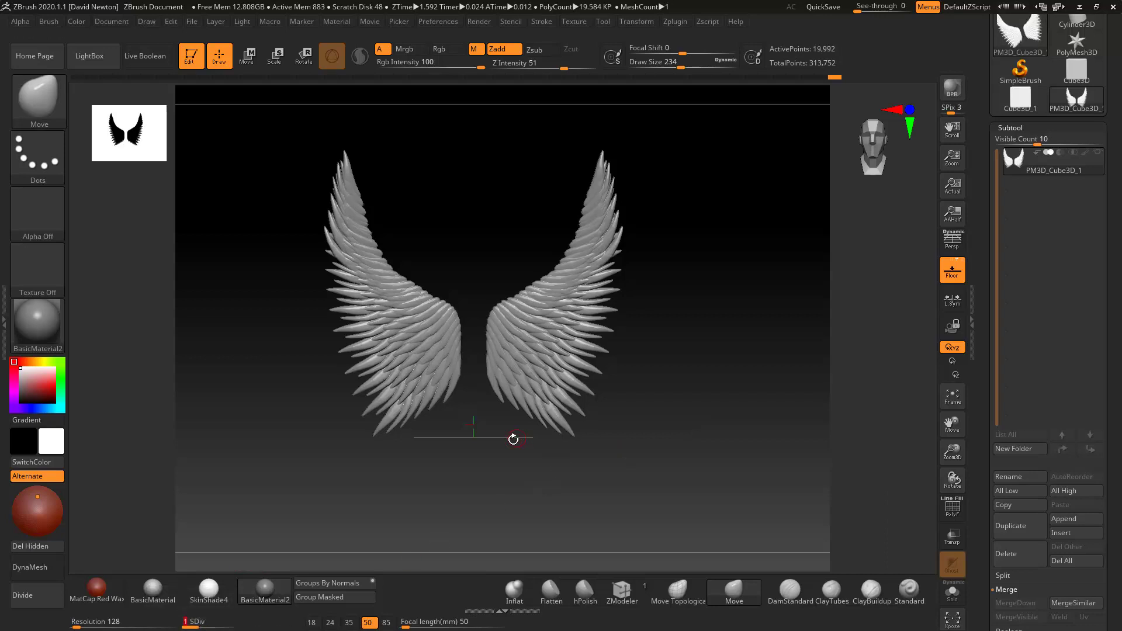
pyautogui.moveTo(195, 624); pyautogui.dragTo(230, 624)
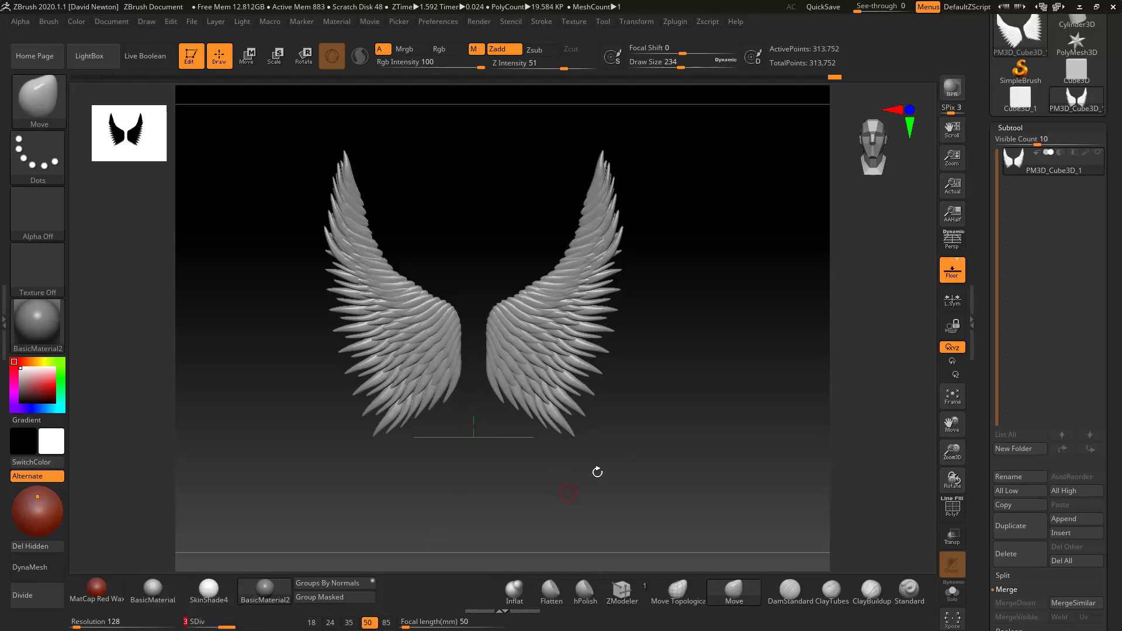
pyautogui.keyDown('alt'); pyautogui.moveTo(641, 388); pyautogui.dragTo(704, 379); pyautogui.keyUp('alt')
# Step: Switch to Move mode and try to apply the gizmo's Taper deformer to the merged wings
pyautogui.click(237, 60)
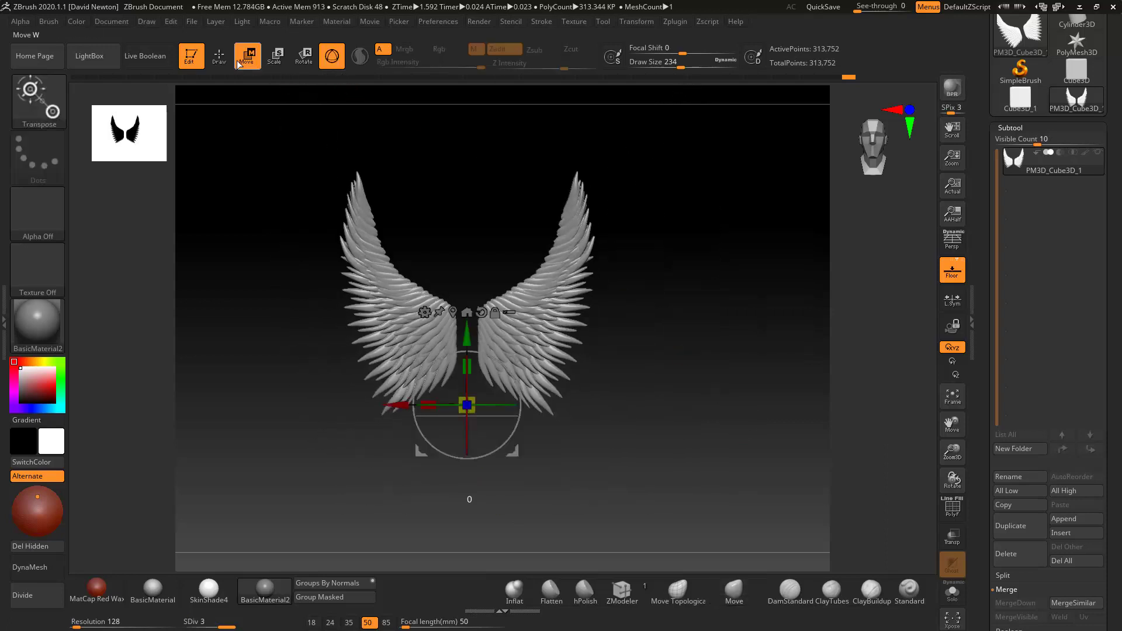
pyautogui.click(425, 311)
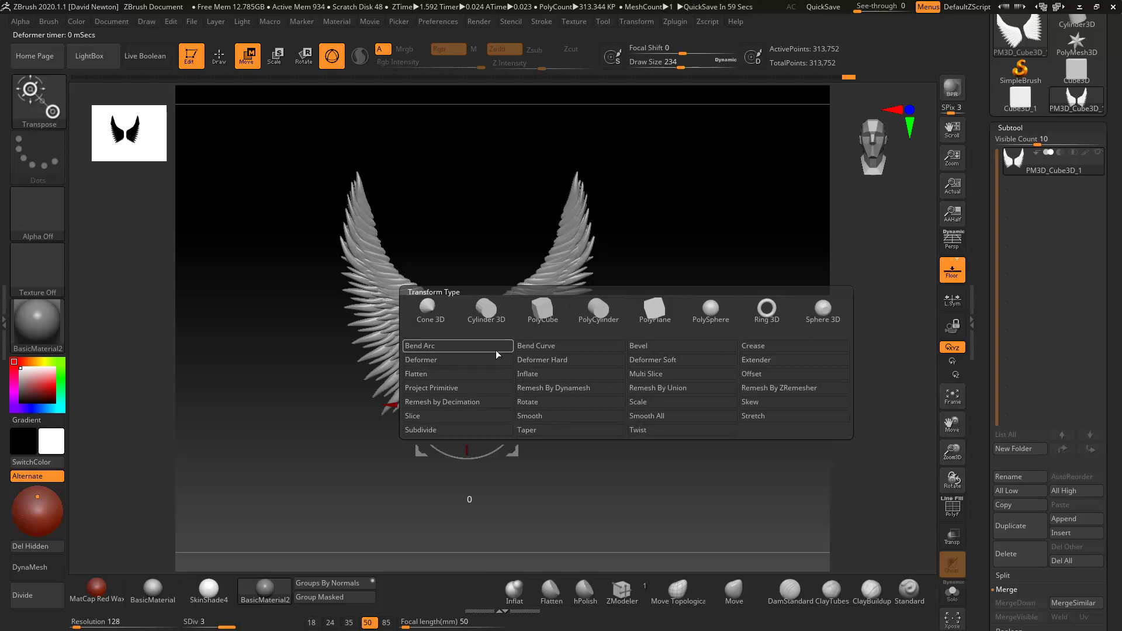
pyautogui.click(546, 431)
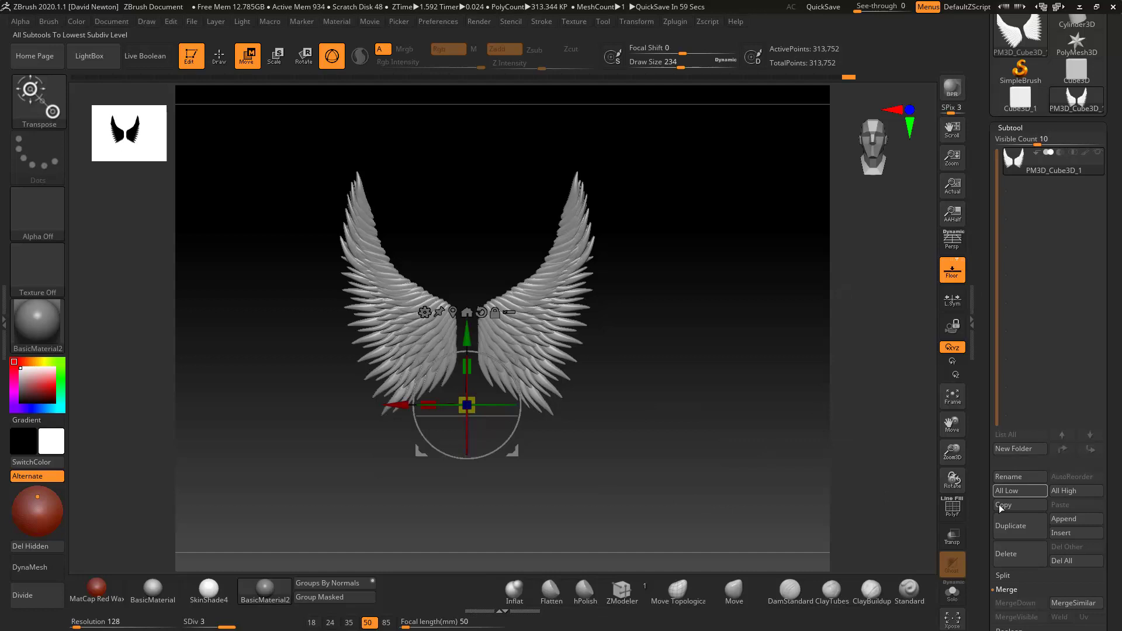
# Step: Duplicate the merged wings SubTool and delete the duplicate's lower subdivision levels
pyautogui.click(1010, 525)
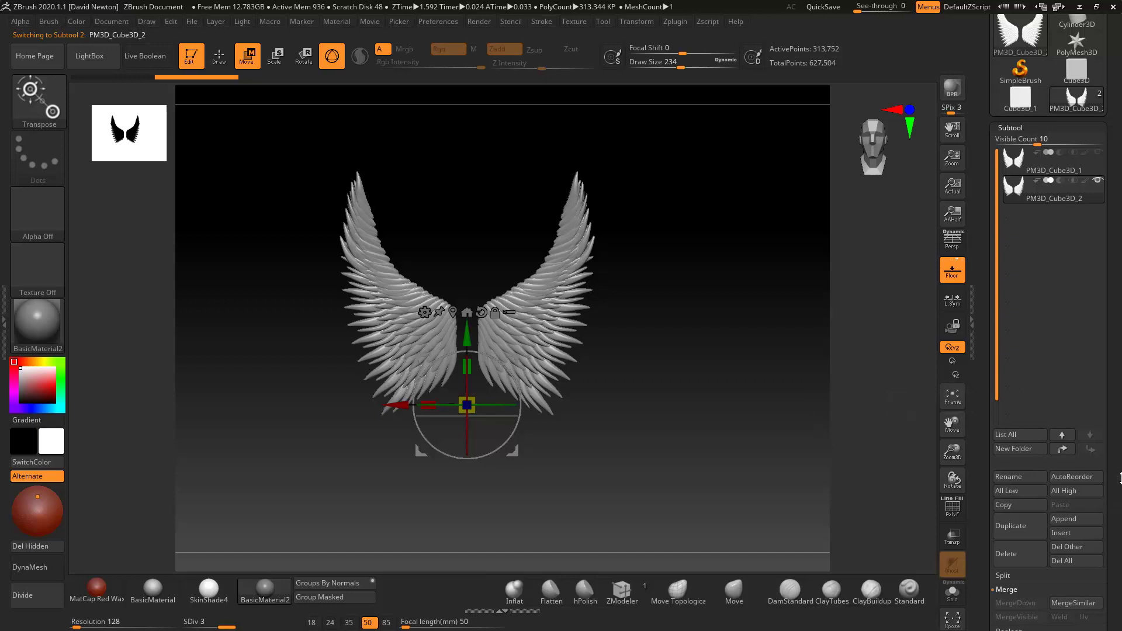
pyautogui.scroll(-5, 1120, 478)
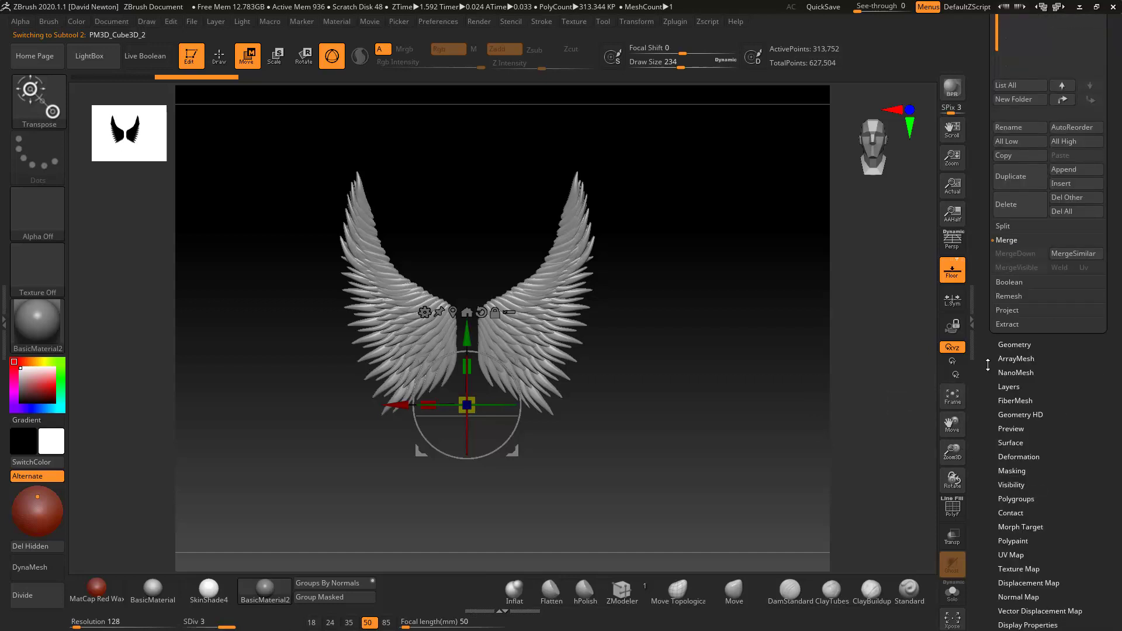
pyautogui.click(1000, 345)
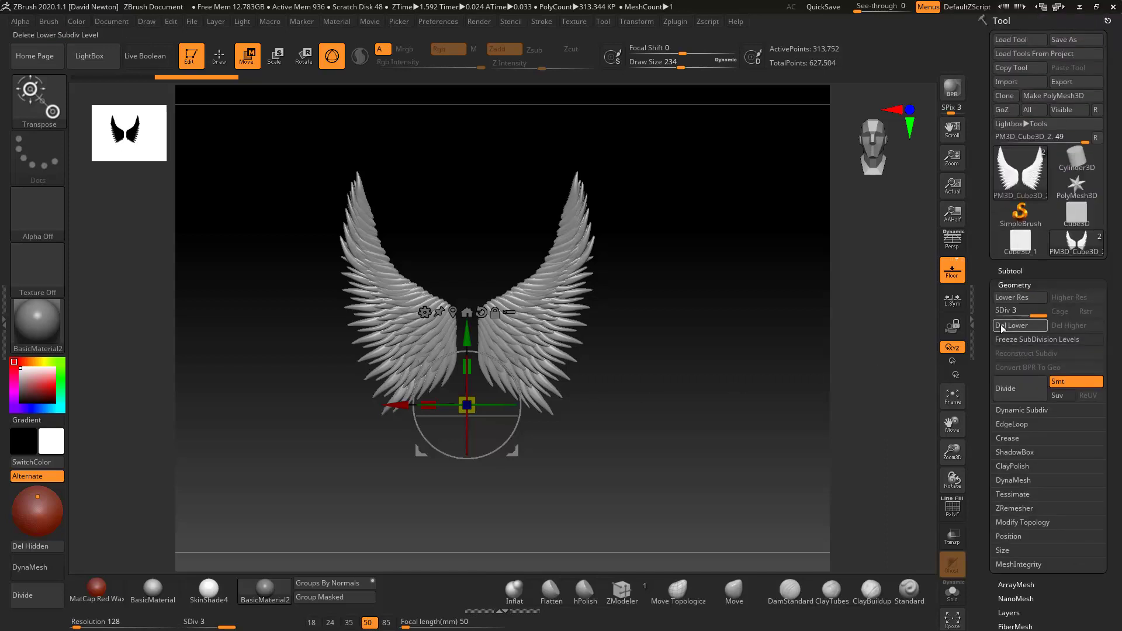
pyautogui.click(1012, 330)
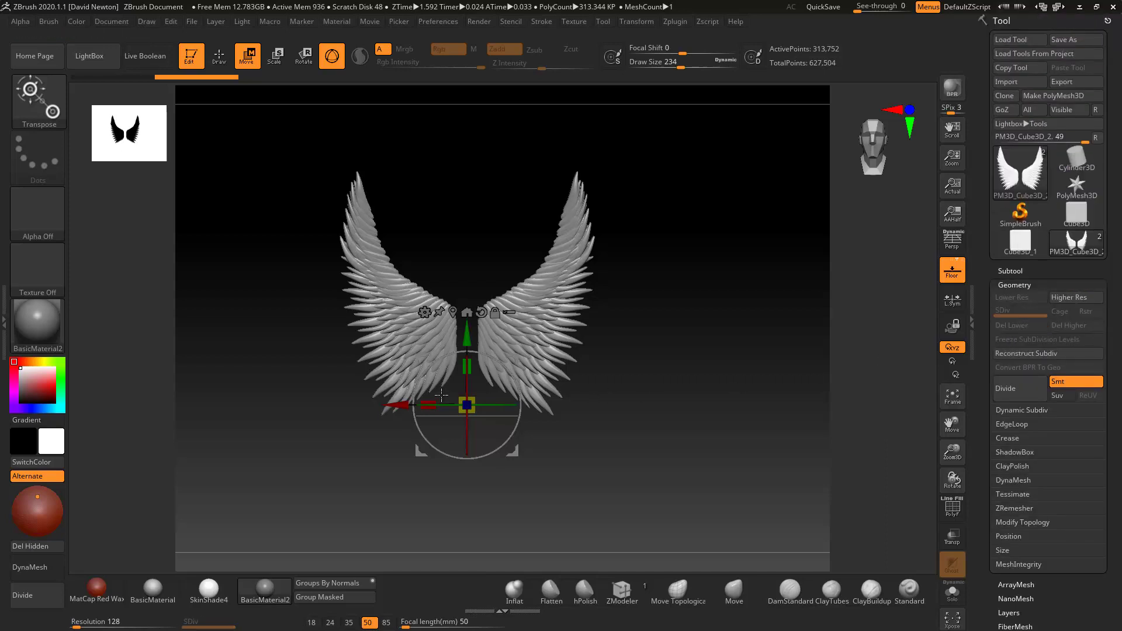
# Step: Apply a Taper deformer to the duplicated wings, narrowing their lower end, and return to the standard gizmo
pyautogui.click(424, 311)
pyautogui.click(551, 435)
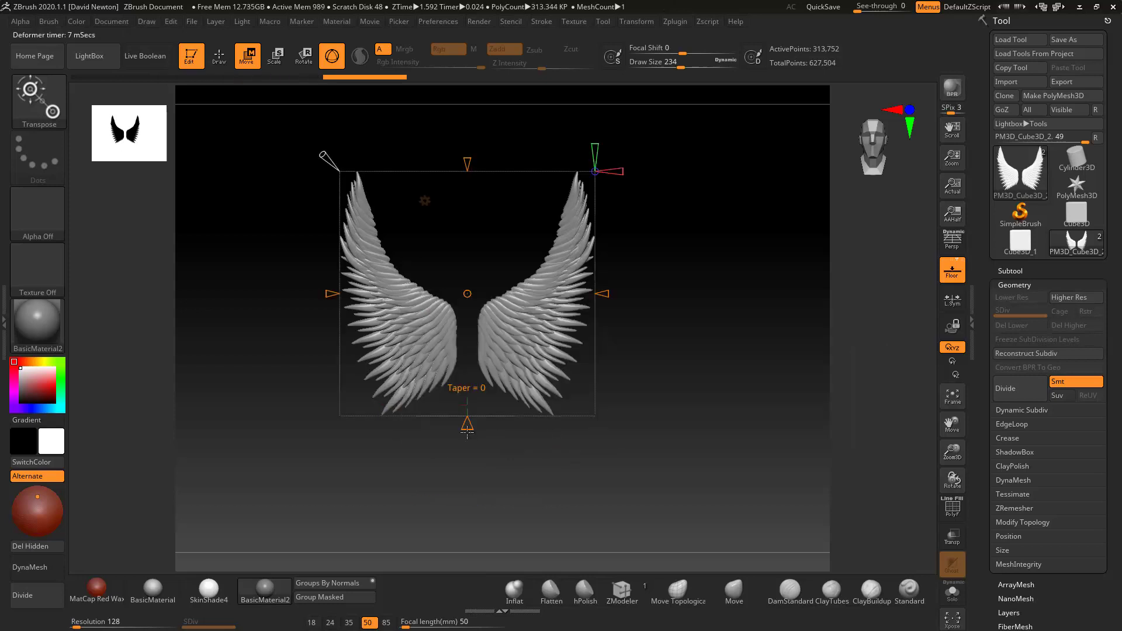
pyautogui.moveTo(467, 441); pyautogui.dragTo(476, 388)
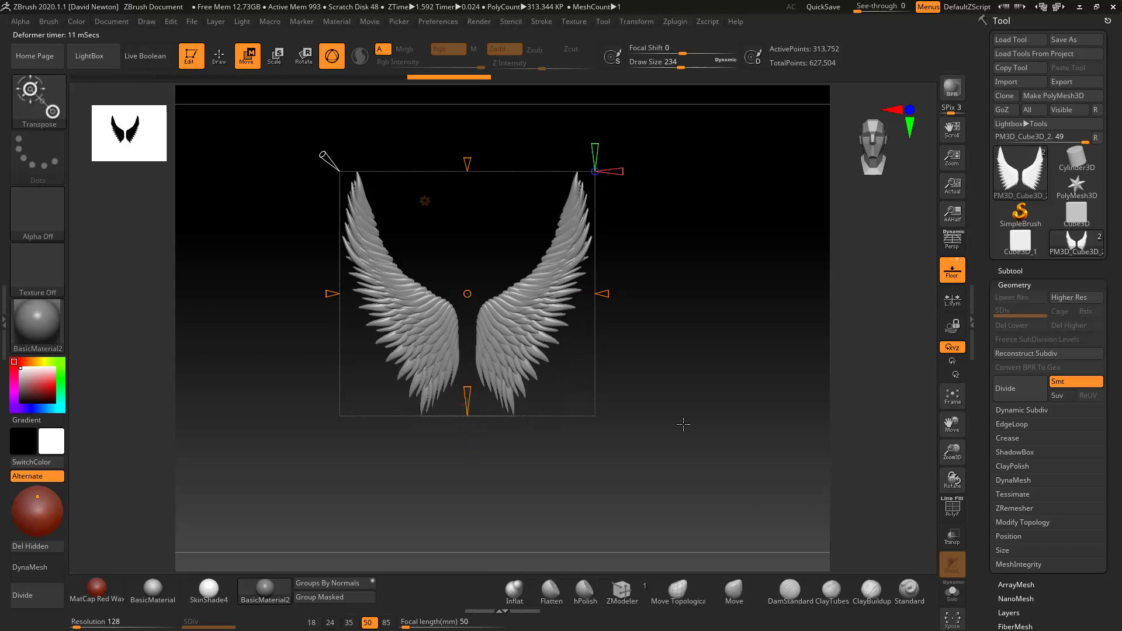
pyautogui.click(426, 201)
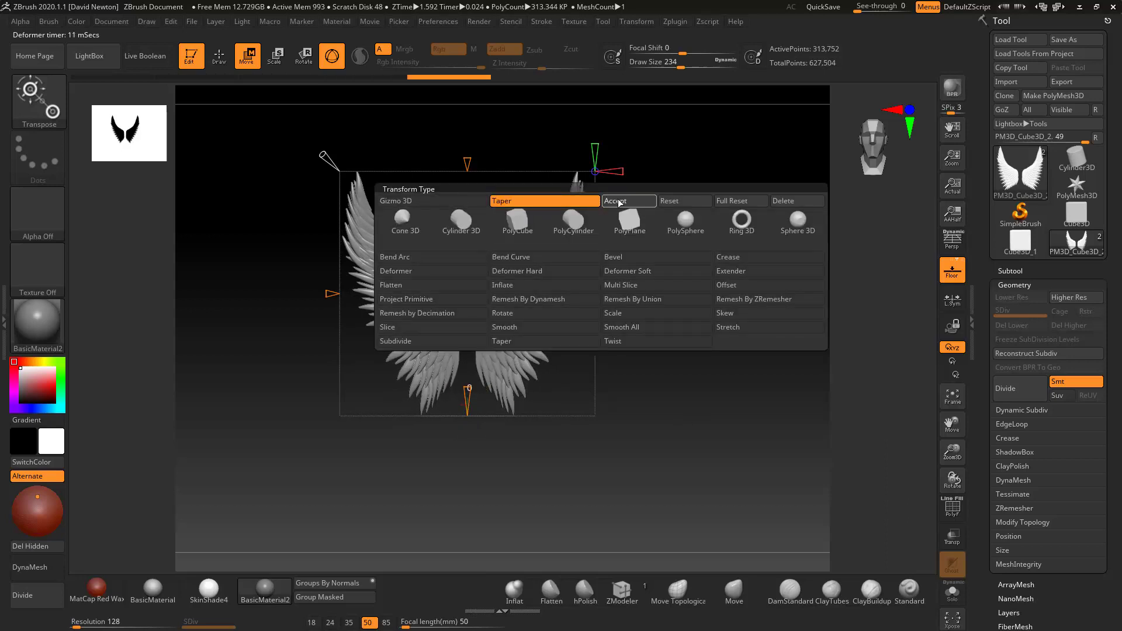
pyautogui.click(413, 204)
# Step: Try to bend the duplicated wings with the gizmo's Bend Arc deformer, and delete that deformer
pyautogui.click(424, 200)
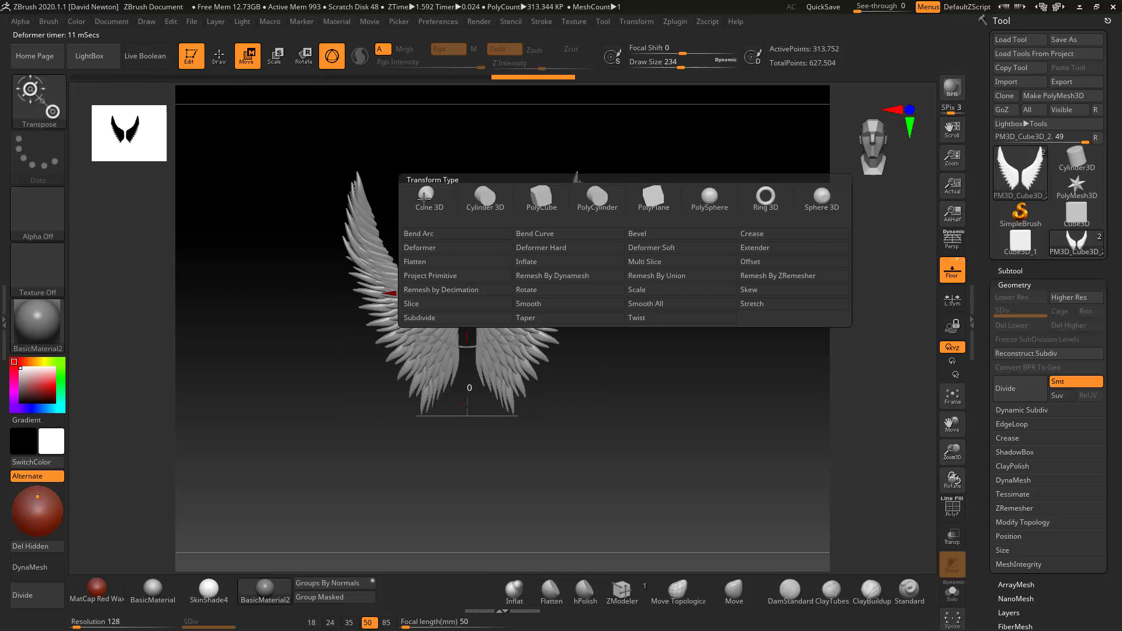
pyautogui.click(428, 234)
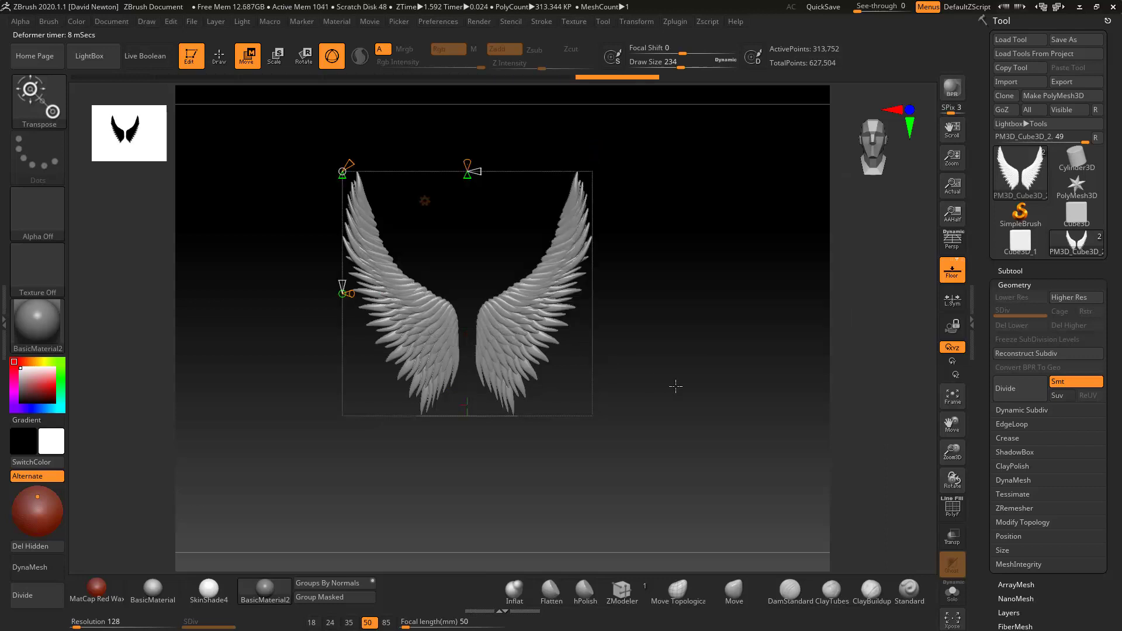
pyautogui.keyDown('shift'); pyautogui.moveTo(659, 331); pyautogui.dragTo(648, 331); pyautogui.keyUp('shift')
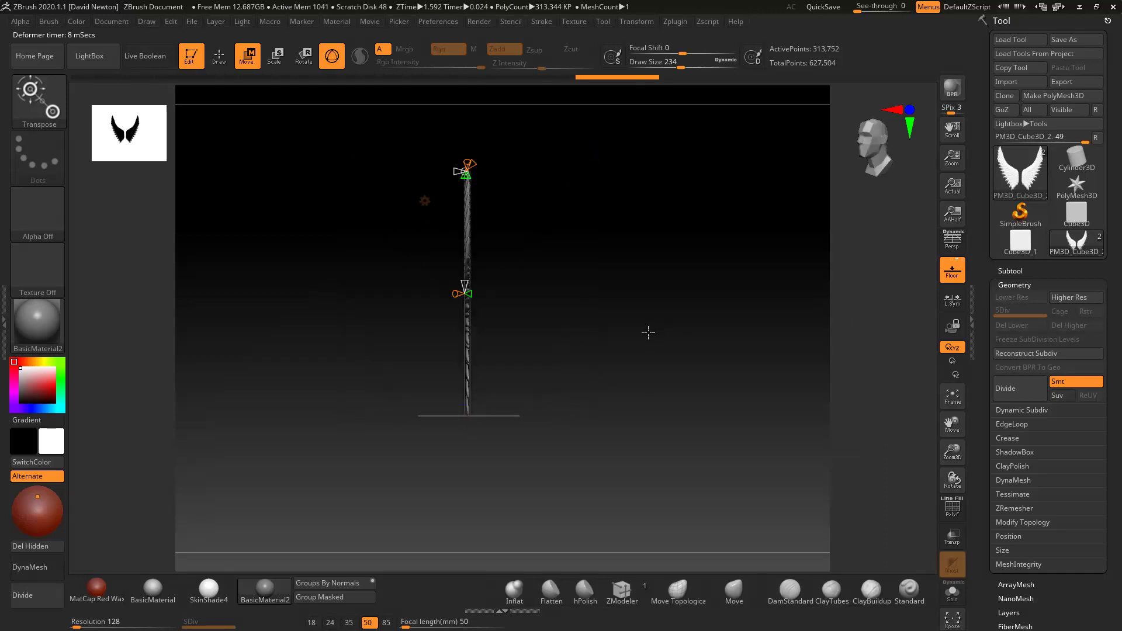
pyautogui.moveTo(529, 196); pyautogui.dragTo(605, 219)
pyautogui.moveTo(471, 161); pyautogui.dragTo(393, 169)
pyautogui.hotkey('ctrl', 'z')
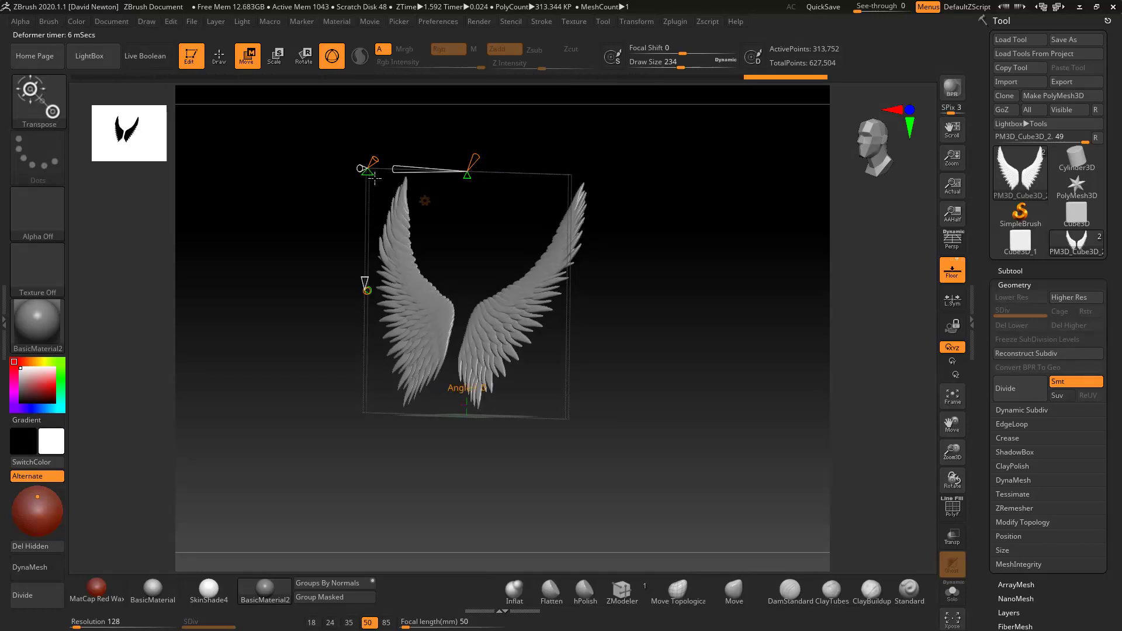
pyautogui.click(426, 200)
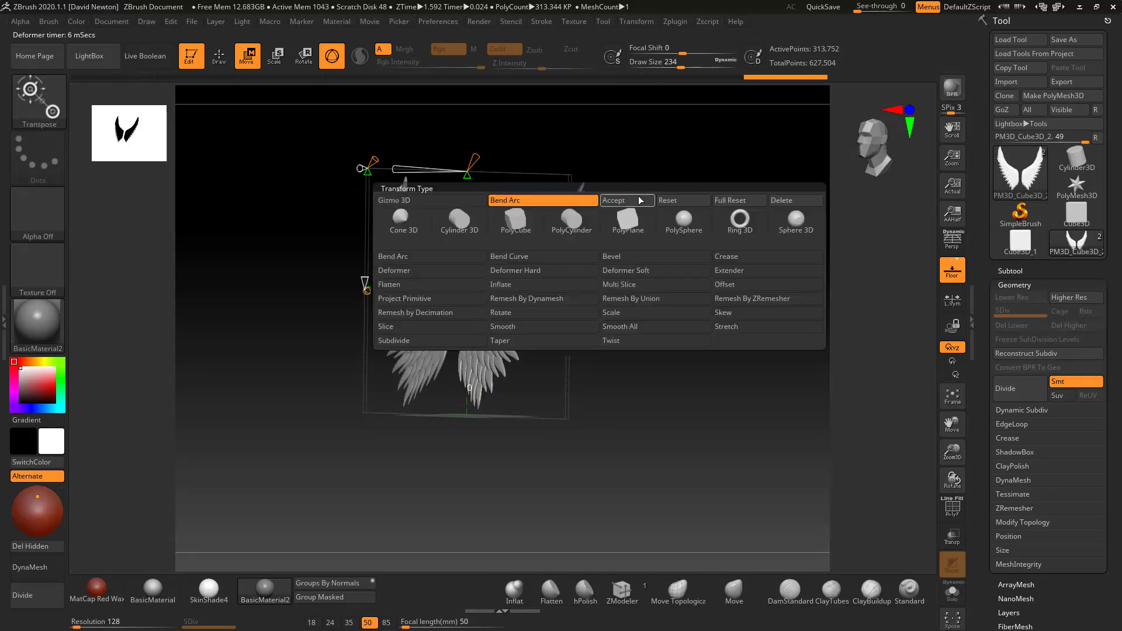
pyautogui.click(784, 200)
# Step: Apply a Bend Curve deformer to the duplicated wings and reduce its curve resolution to get fewer control points
pyautogui.click(425, 201)
pyautogui.click(536, 239)
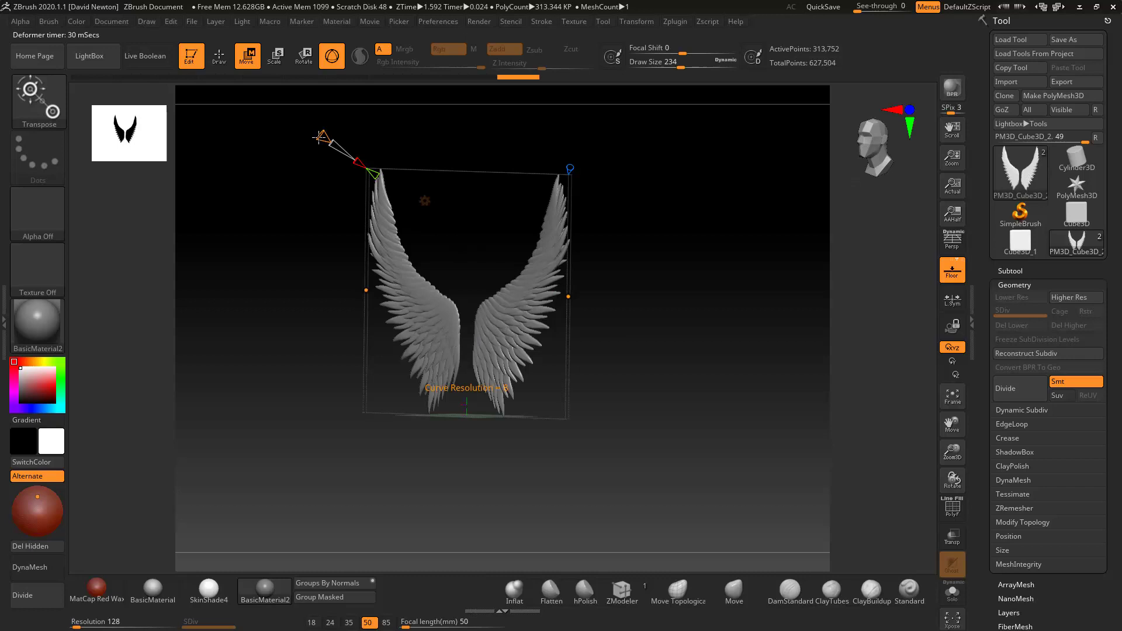
pyautogui.moveTo(351, 161); pyautogui.dragTo(337, 153)
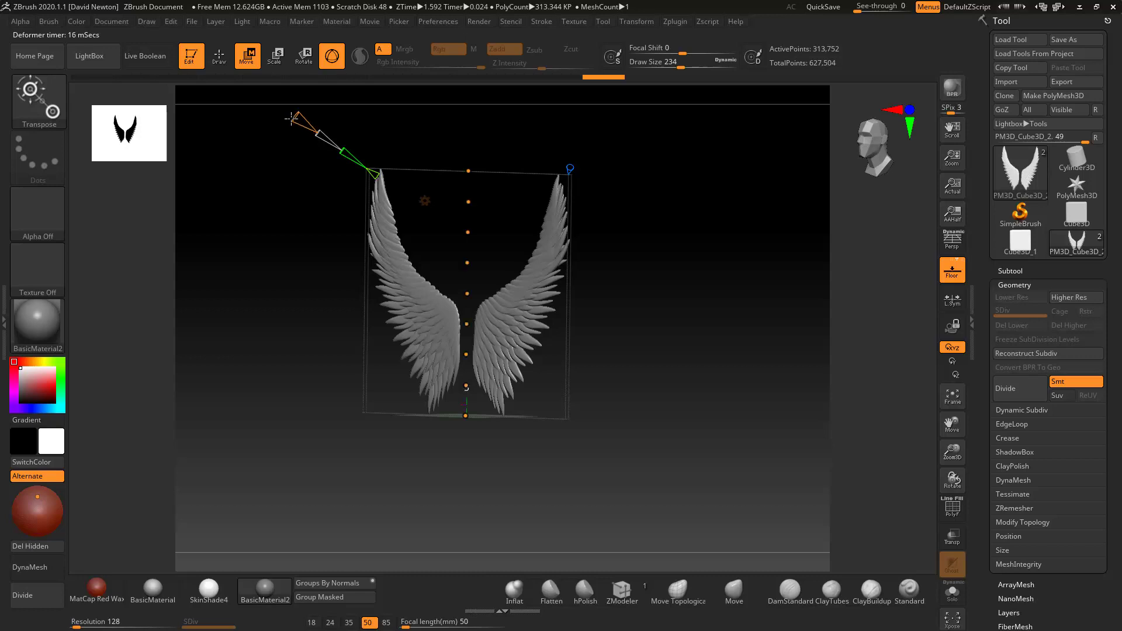
pyautogui.keyDown('shift'); pyautogui.moveTo(668, 336); pyautogui.dragTo(624, 335); pyautogui.keyUp('shift')
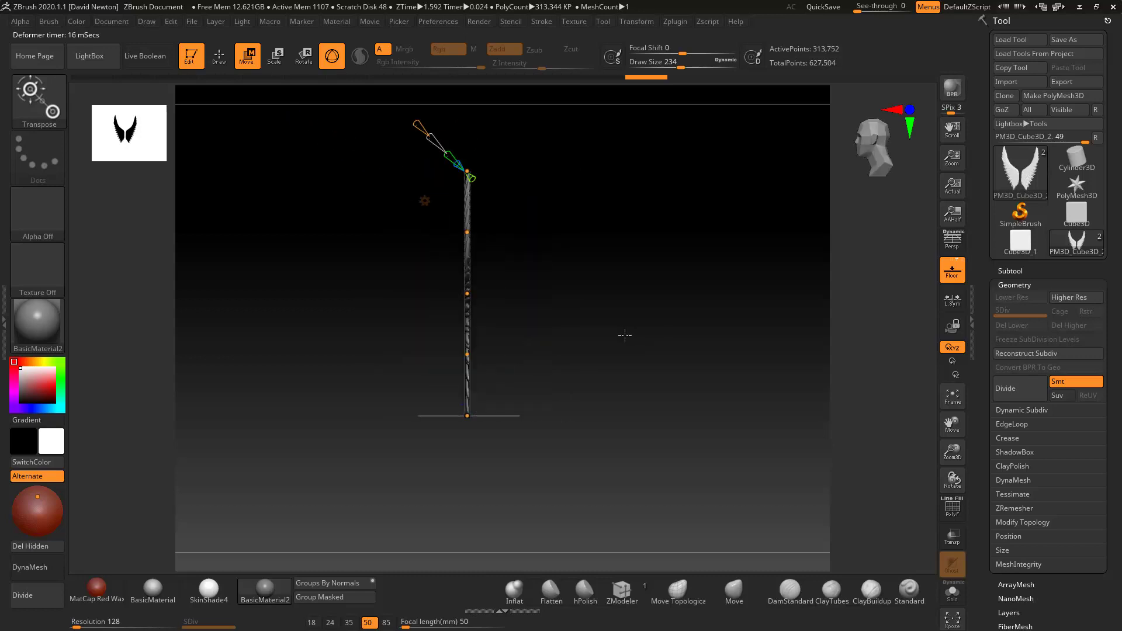
# Step: Shift the Bend Curve points in side view to give the wings a flowing front-to-back curve, and accept the deformation
pyautogui.moveTo(482, 175); pyautogui.dragTo(485, 233)
pyautogui.moveTo(470, 296); pyautogui.dragTo(449, 293)
pyautogui.moveTo(465, 353); pyautogui.dragTo(473, 354)
pyautogui.moveTo(610, 343); pyautogui.dragTo(573, 304)
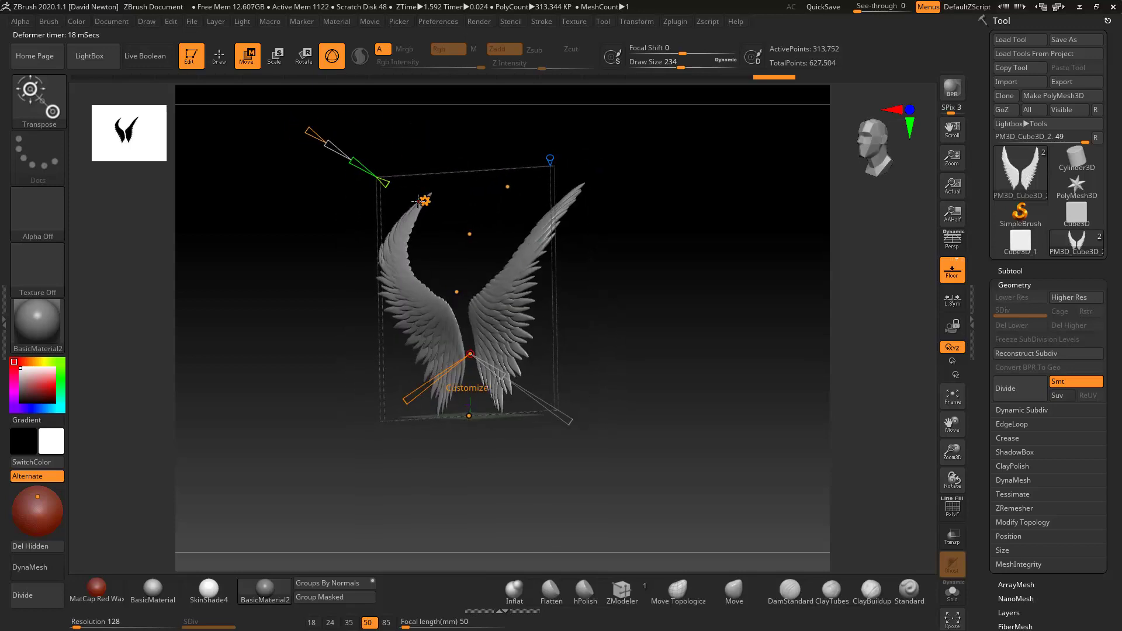
pyautogui.click(422, 200)
pyautogui.click(625, 202)
# Step: Return to Draw mode and turn on perspective for viewing the curved wings
pyautogui.moveTo(646, 371); pyautogui.dragTo(587, 381)
pyautogui.moveTo(407, 345)
pyautogui.mouseDown()
pyautogui.moveTo(348, 334)
pyautogui.moveTo(403, 349)
pyautogui.mouseUp()
pyautogui.moveTo(530, 386); pyautogui.dragTo(616, 391)
pyautogui.click(227, 62)
pyautogui.click(952, 239)
pyautogui.moveTo(673, 380); pyautogui.dragTo(692, 526)
# Step: Set the Move brush's Draw Size to 149
pyautogui.click(649, 24)
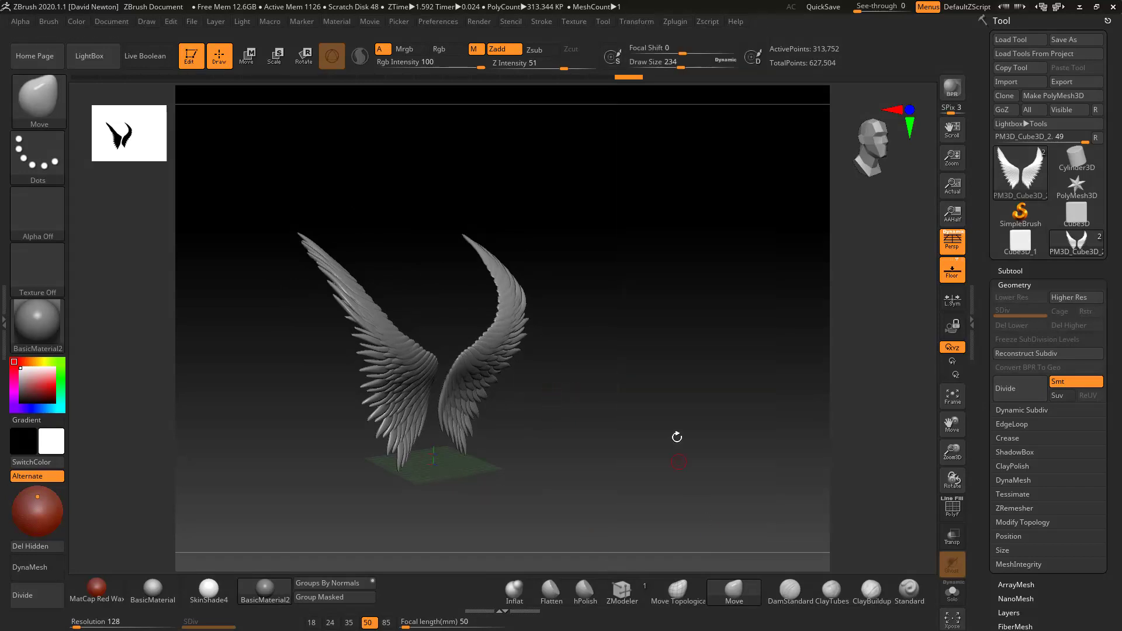
pyautogui.press('space')
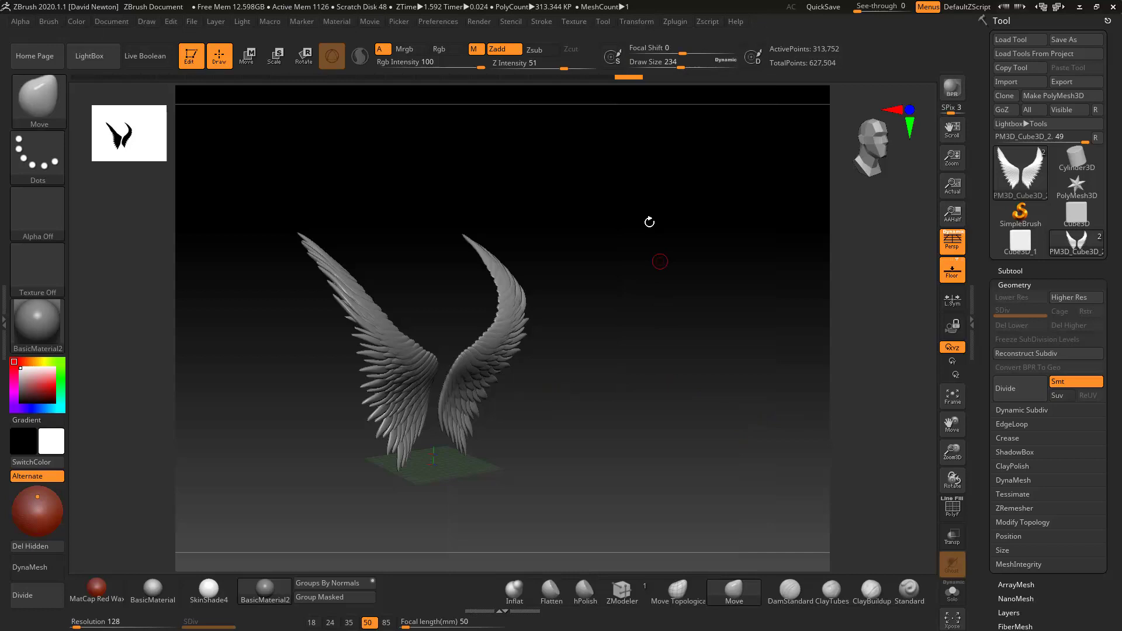
pyautogui.press('space')
pyautogui.moveTo(651, 291); pyautogui.dragTo(710, 293)
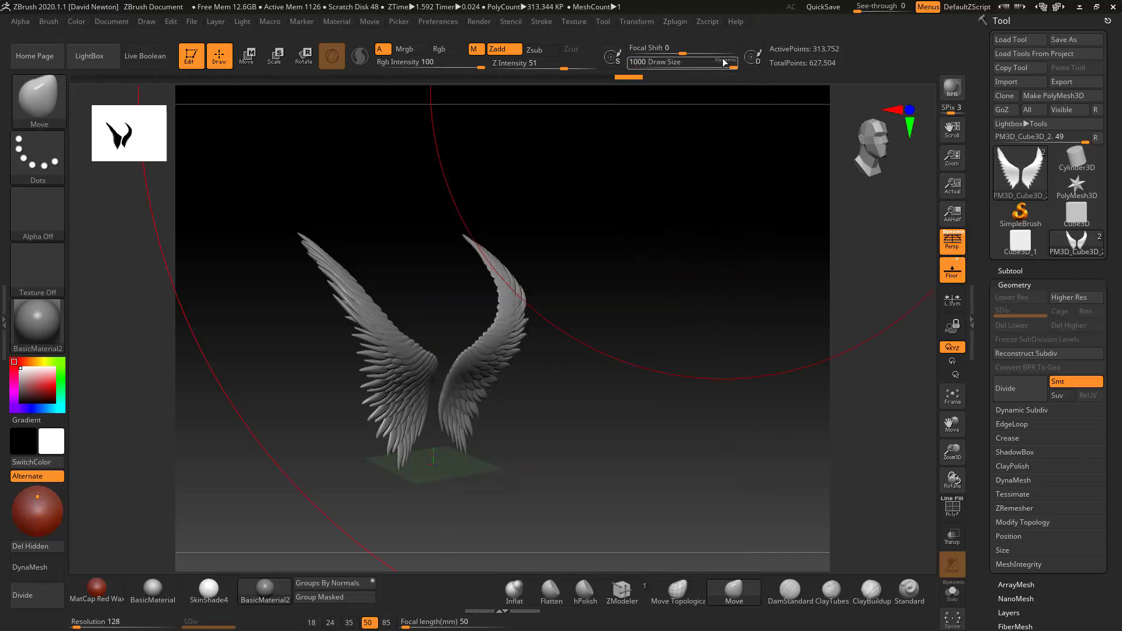
pyautogui.moveTo(732, 64); pyautogui.dragTo(670, 65)
# Step: Reshape the middle and lower feathers with the Move brush from an angled side view, and check the wings from the front
pyautogui.moveTo(632, 253); pyautogui.dragTo(576, 292)
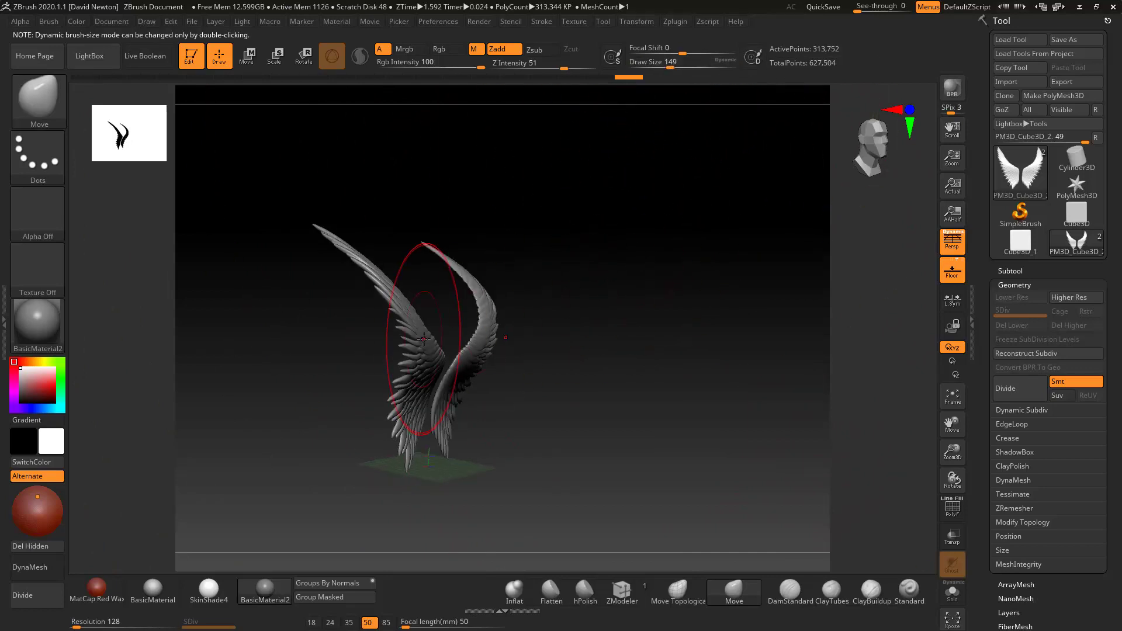
pyautogui.moveTo(426, 346); pyautogui.dragTo(414, 344)
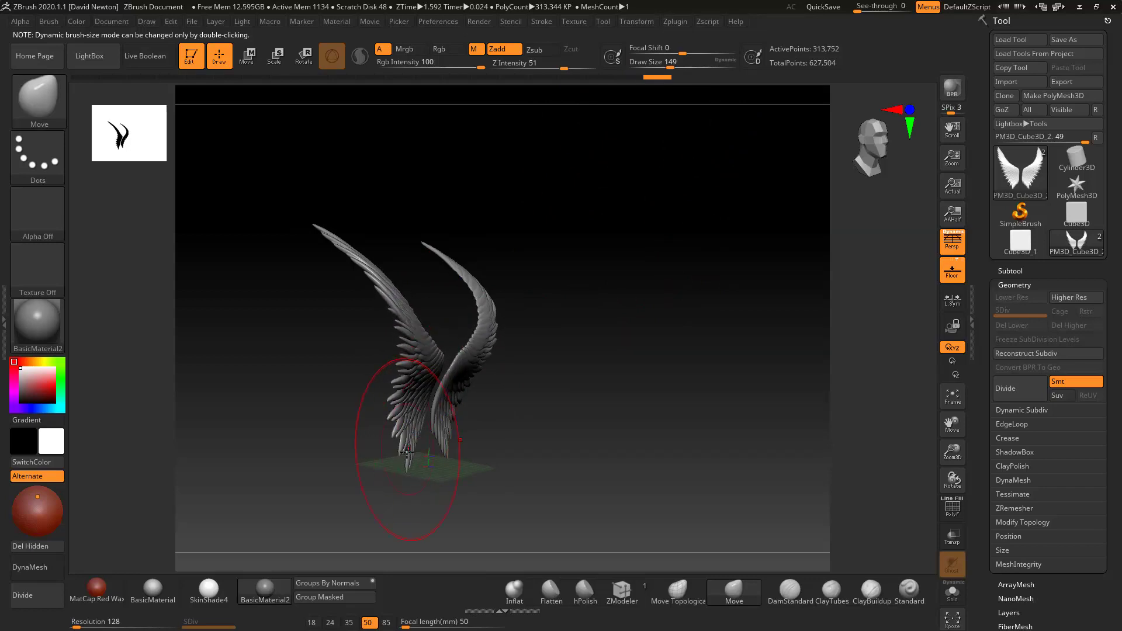
pyautogui.moveTo(556, 373); pyautogui.dragTo(447, 421)
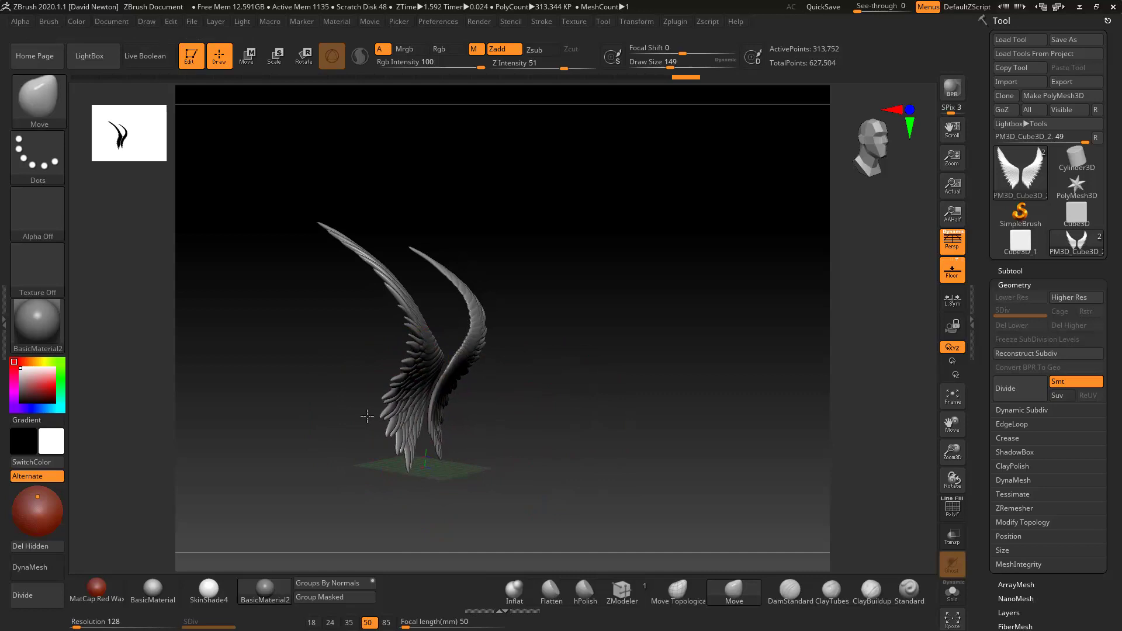
pyautogui.keyDown('shift'); pyautogui.moveTo(561, 426); pyautogui.dragTo(593, 380); pyautogui.keyUp('shift')
pyautogui.keyDown('alt'); pyautogui.moveTo(631, 447); pyautogui.dragTo(771, 436); pyautogui.keyUp('alt')
pyautogui.moveTo(787, 333)
pyautogui.keyDown('alt'); pyautogui.mouseDown()
pyautogui.moveTo(698, 476)
pyautogui.moveTo(742, 438)
pyautogui.moveTo(722, 434)
pyautogui.moveTo(726, 393)
pyautogui.moveTo(721, 436)
pyautogui.moveTo(740, 373)
pyautogui.mouseUp(); pyautogui.keyUp('alt')
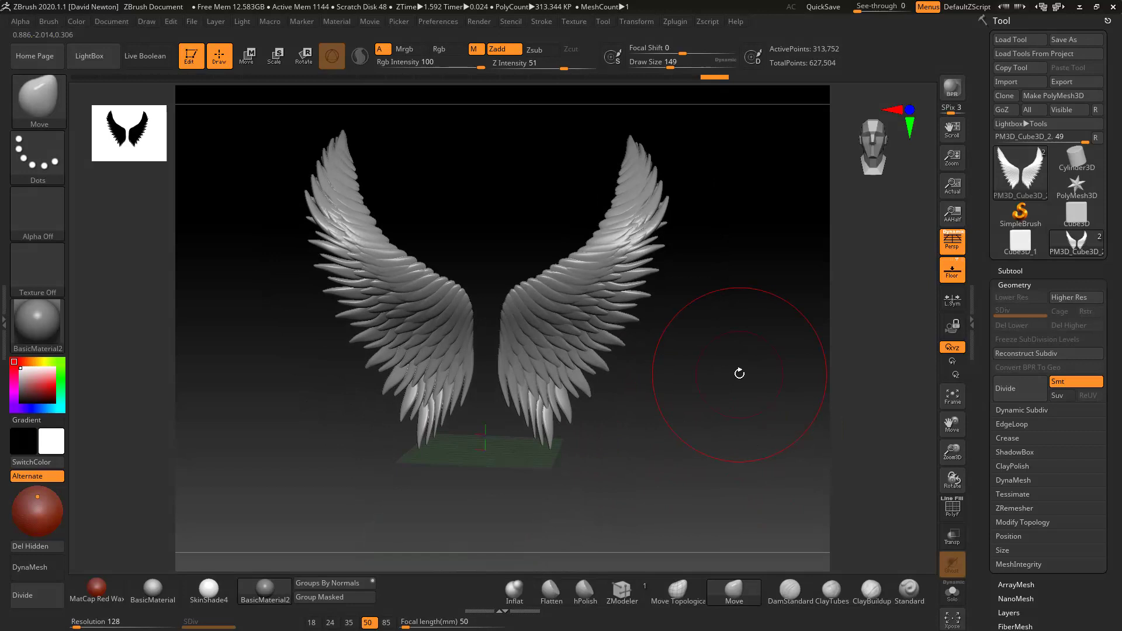